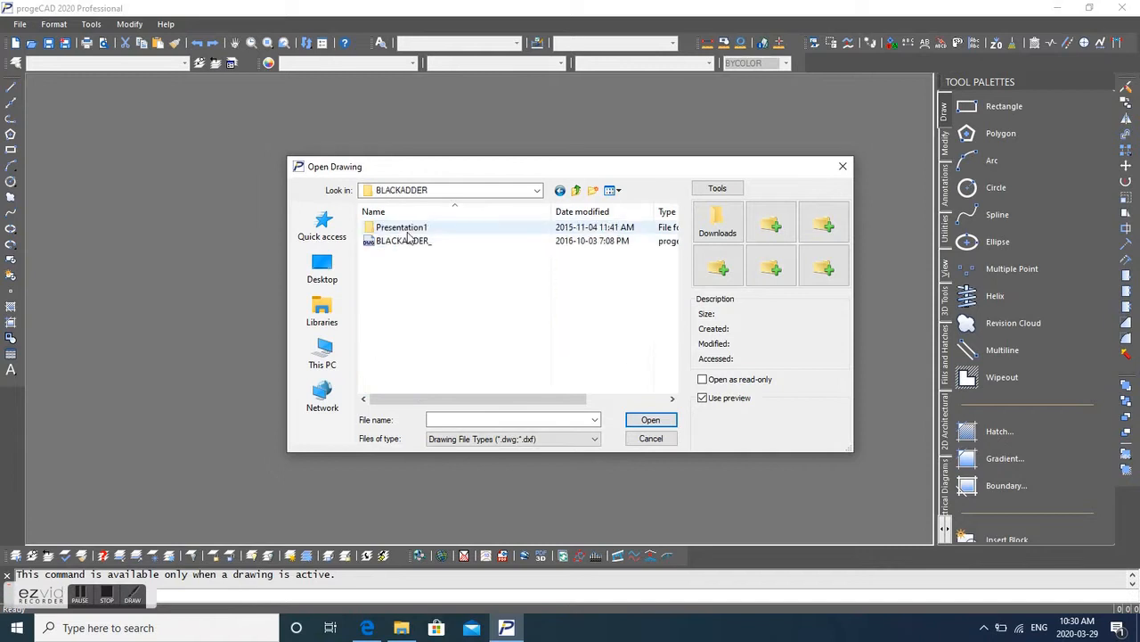
Step: Preview the BLACKADDER_0, BLACKADDER_1, BLACKADDER_2 and BLACKADDER_8 number models from the BLACKADDER folder in Print 3D
click(410, 244)
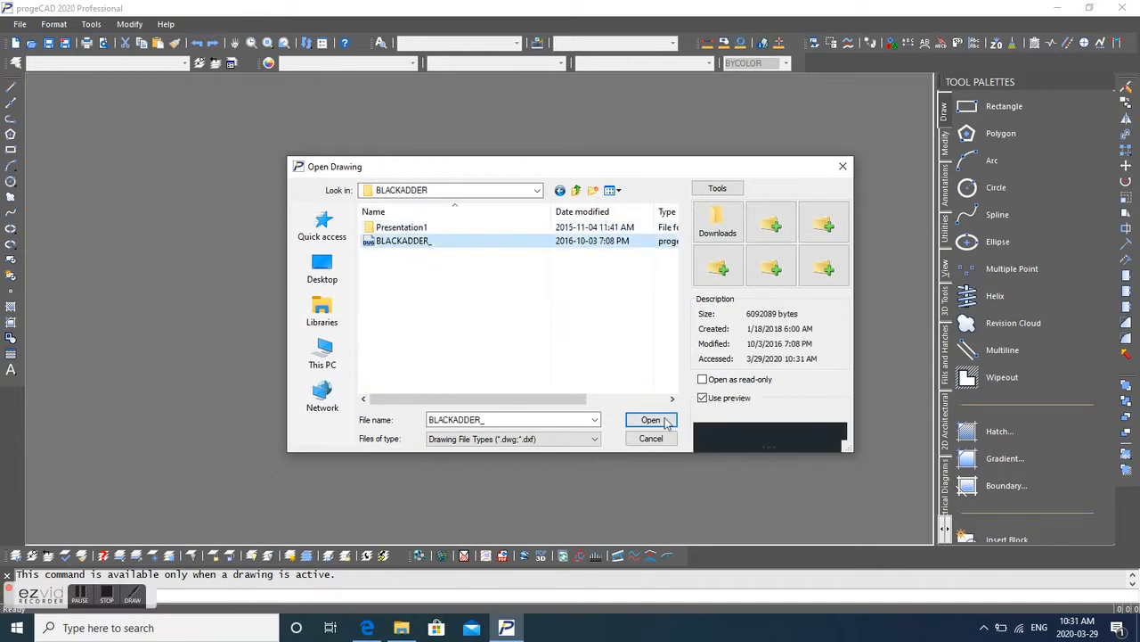
click(401, 627)
double_click(178, 188)
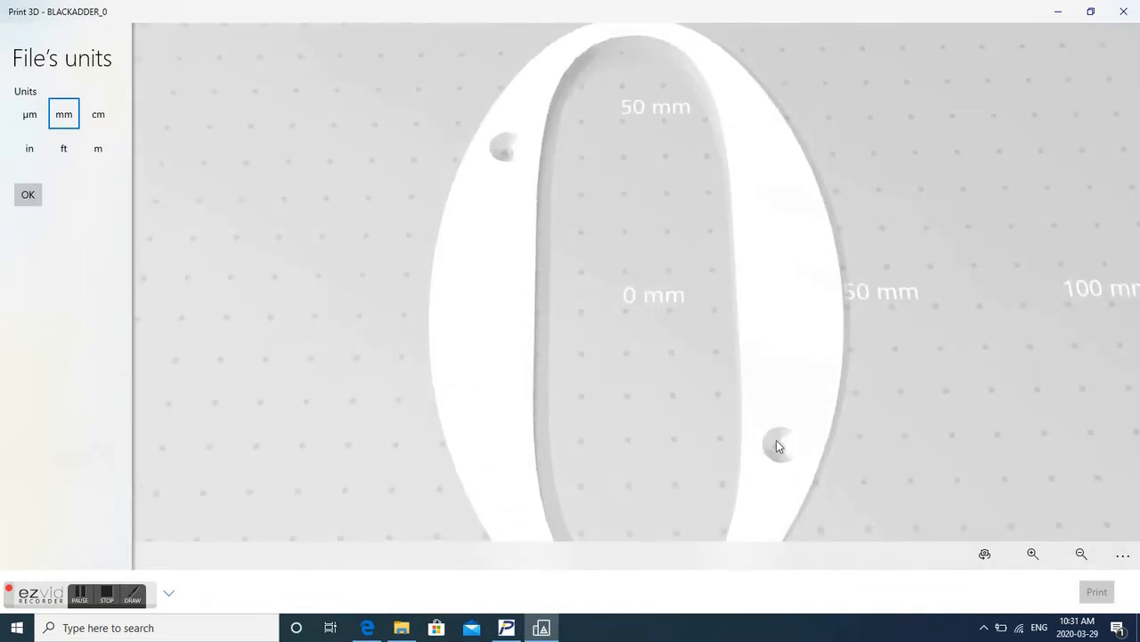
click(1137, 6)
double_click(436, 195)
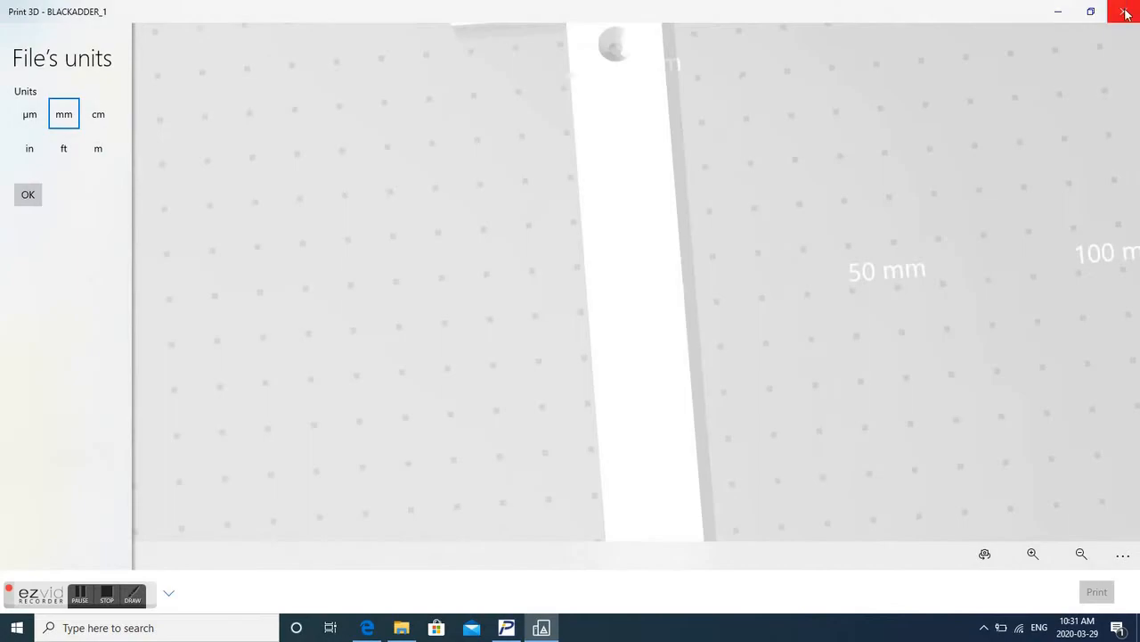
click(1124, 11)
double_click(208, 211)
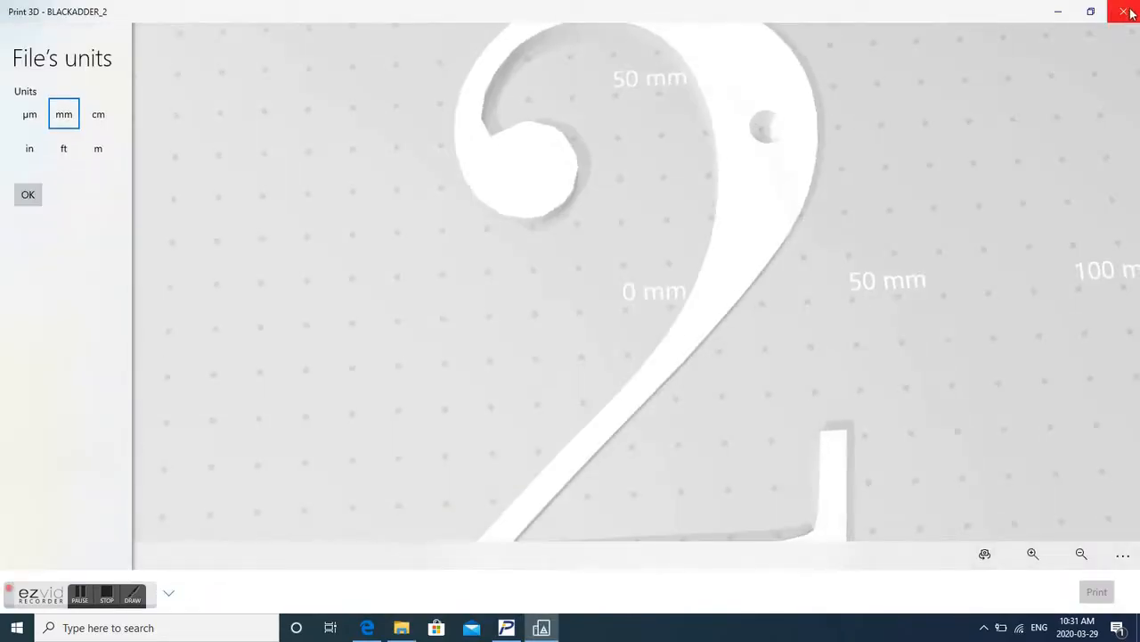
click(1123, 11)
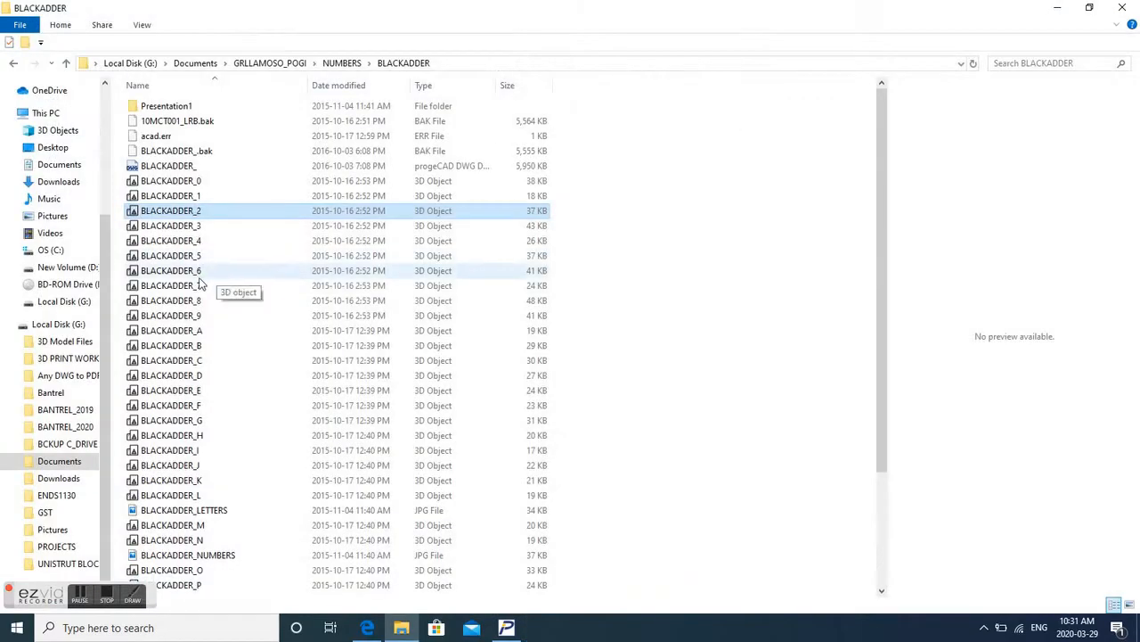
double_click(241, 304)
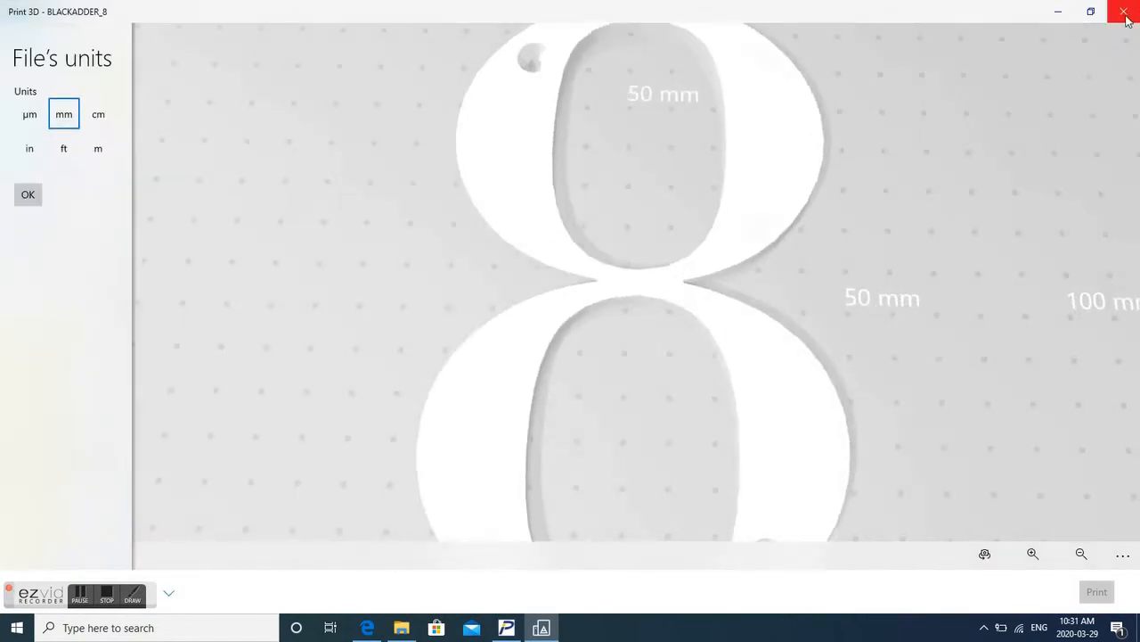
click(1124, 10)
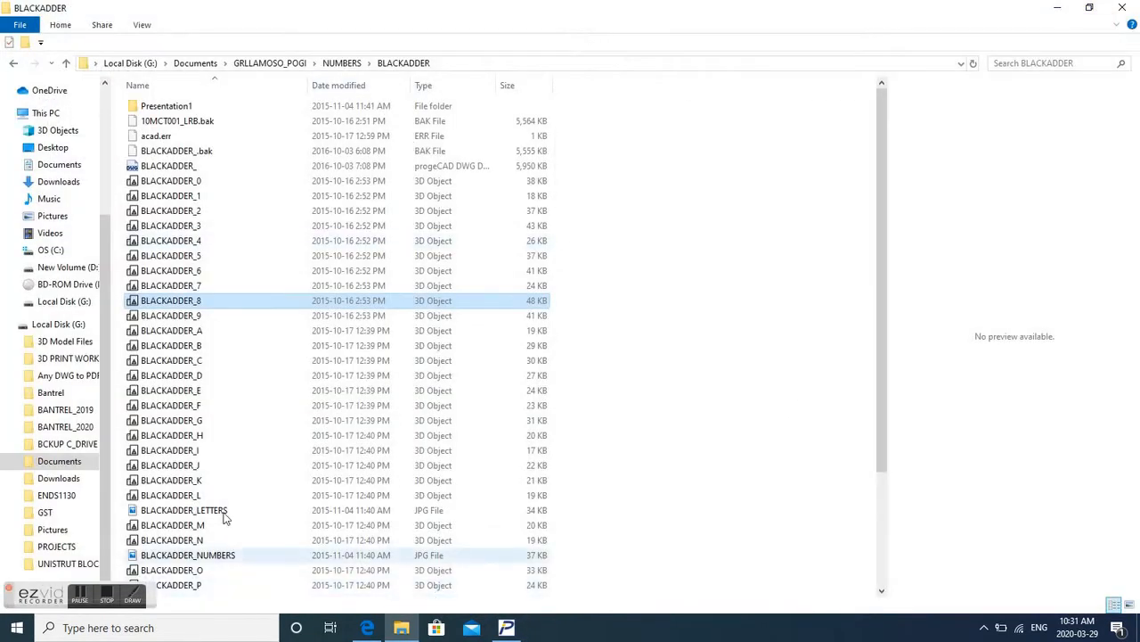
Step: Preview the BLACKADDER_P and BLACKADDER_R letter models in Print 3D, closing each one after viewing
scroll(198, 497, down, 2)
double_click(197, 499)
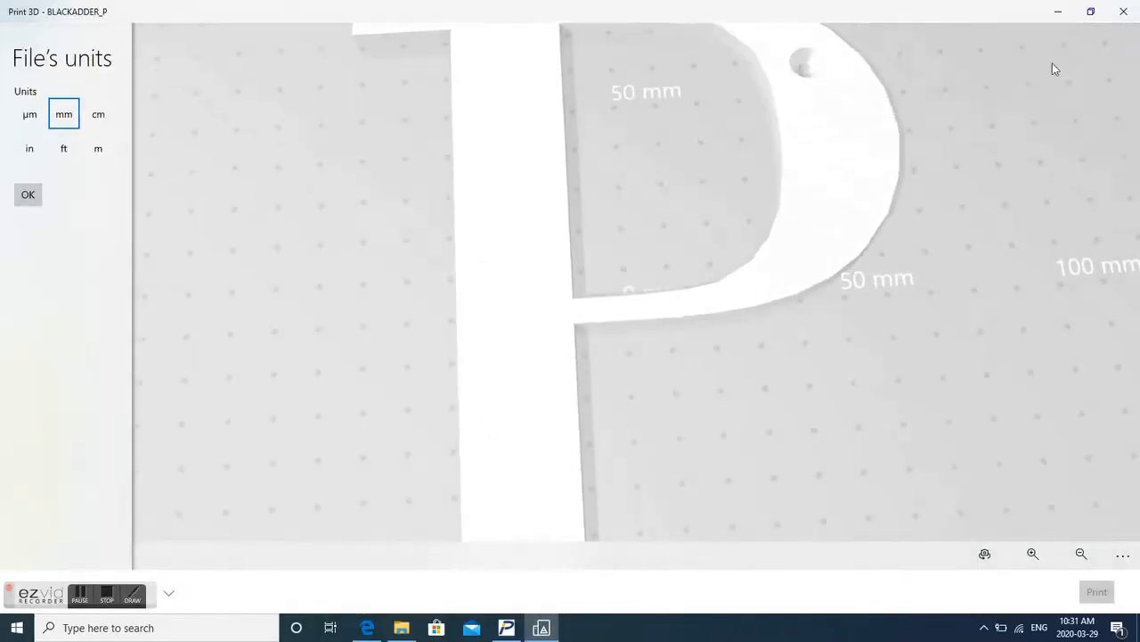
click(1125, 11)
double_click(198, 529)
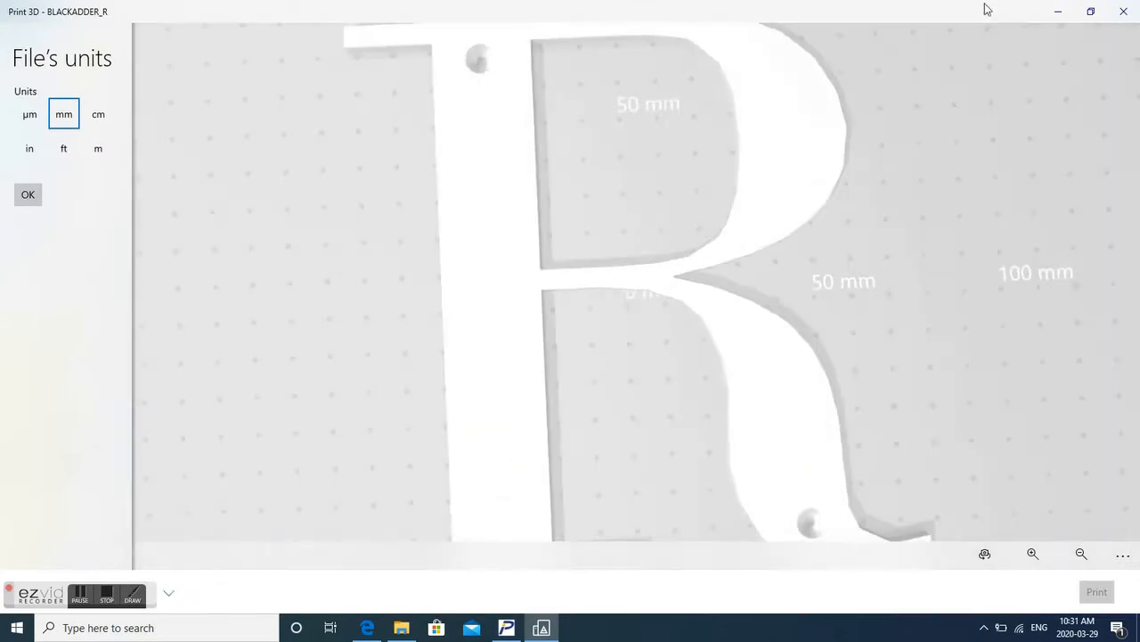
click(1125, 11)
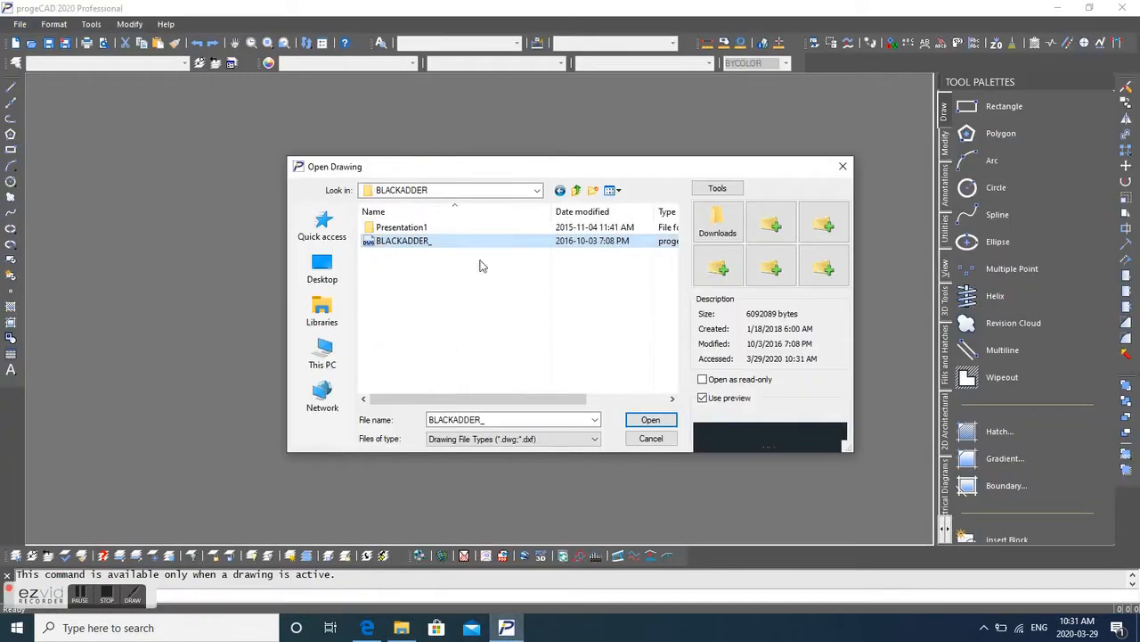
Step: Open the BLACKADDER_ drawing in progeCAD
double_click(422, 242)
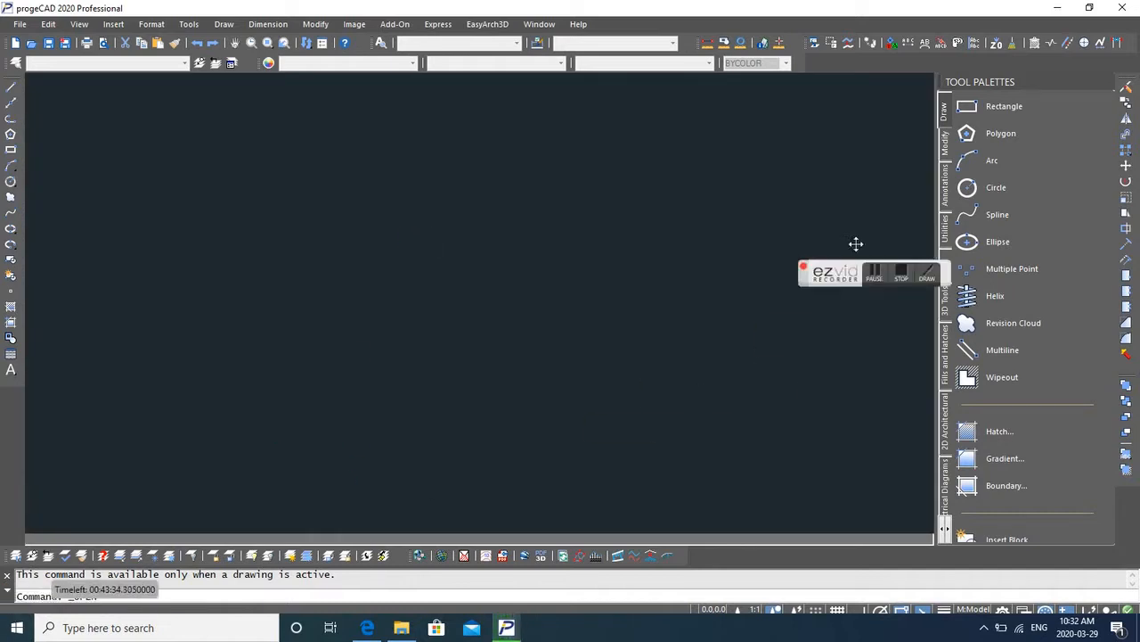
drag(835, 268, 817, 292)
scroll(662, 338, up, 3)
middle_drag(697, 341, 706, 353)
scroll(686, 303, up, 6)
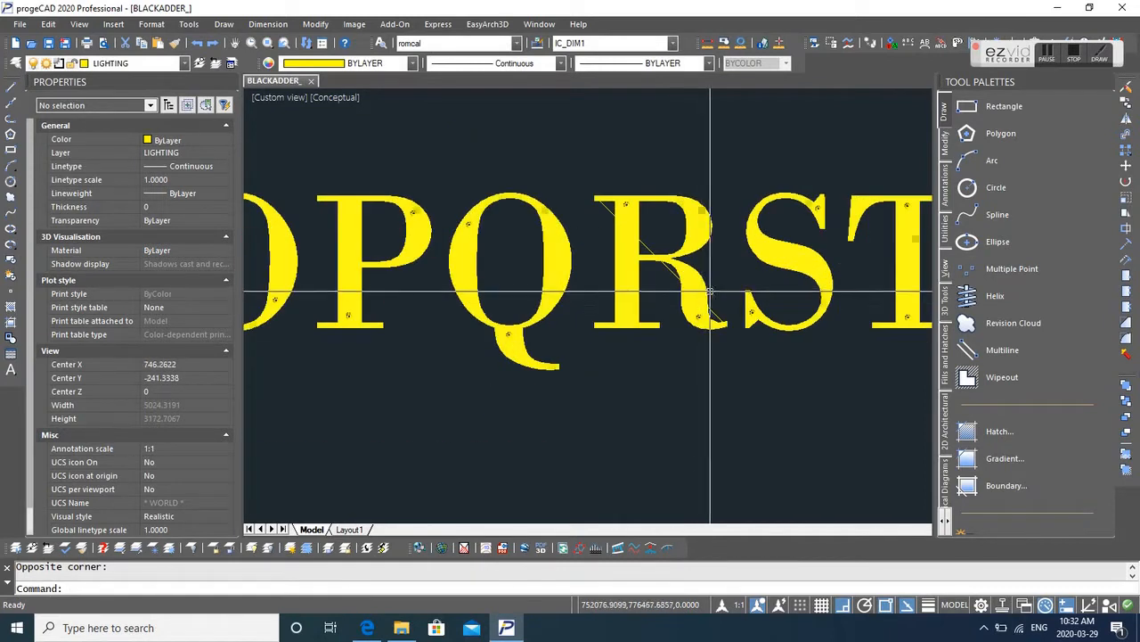
Step: Examine the solid letters around R and one of their countersunk screw holes up close in a tilted 3D view
click(654, 250)
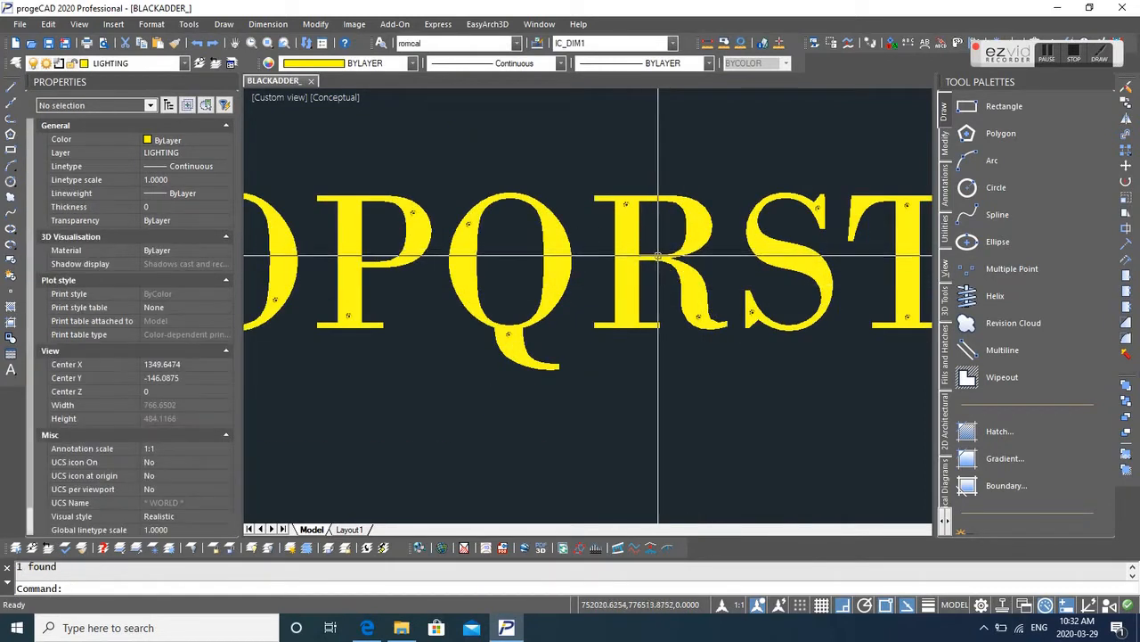
scroll(664, 259, down, 3)
scroll(615, 265, up, 8)
shift+middle_drag(572, 296, 588, 247)
scroll(590, 253, down, 5)
scroll(691, 397, up, 7)
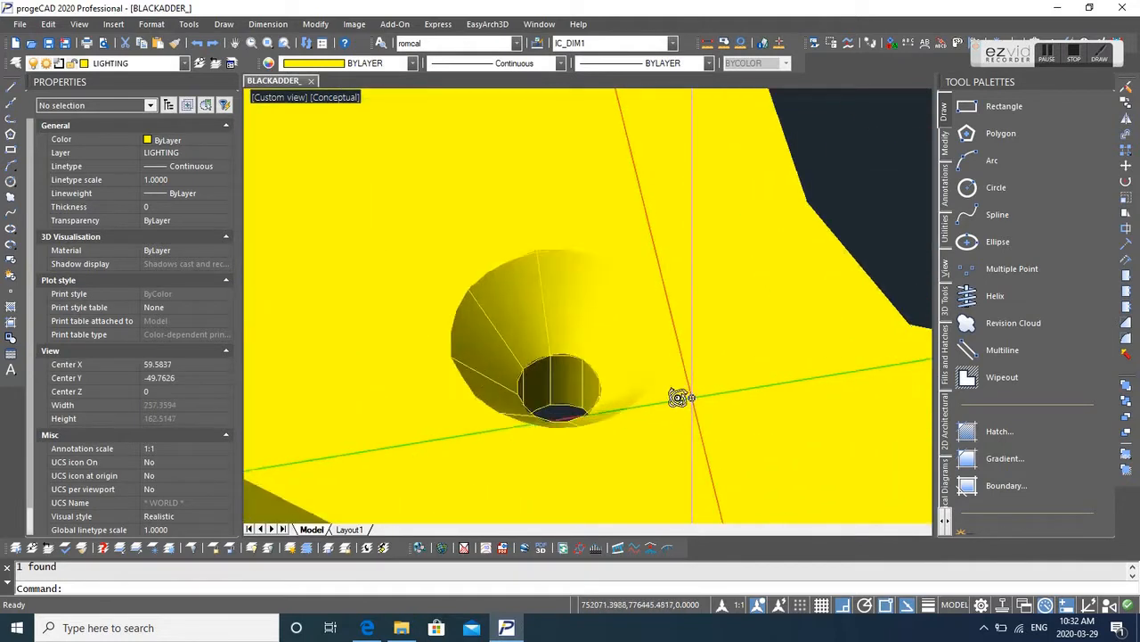
scroll(692, 398, down, 8)
scroll(601, 410, down, 3)
scroll(567, 283, up, 8)
scroll(623, 320, down, 4)
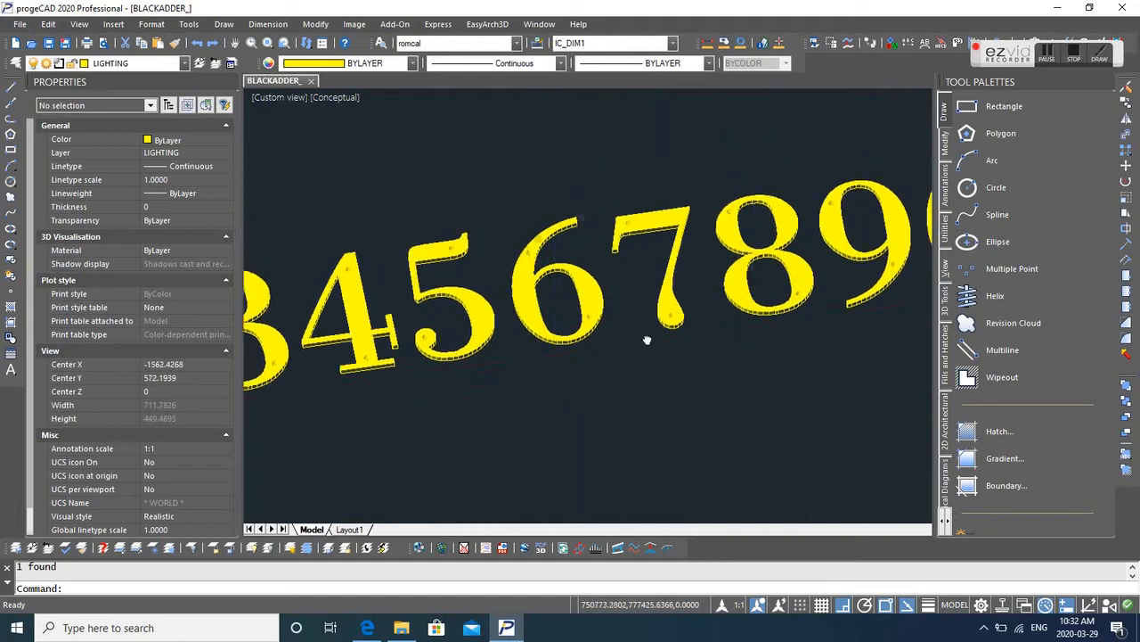
Step: Examine the row of solid numbers and the overall arrangement of numbers, alphabet and street sign in the model
middle_drag(647, 339, 436, 360)
scroll(766, 235, up, 3)
scroll(782, 250, down, 7)
middle_drag(491, 416, 926, 369)
scroll(612, 362, up, 5)
scroll(611, 362, down, 5)
scroll(535, 212, up, 6)
scroll(541, 254, down, 8)
middle_drag(674, 280, 603, 315)
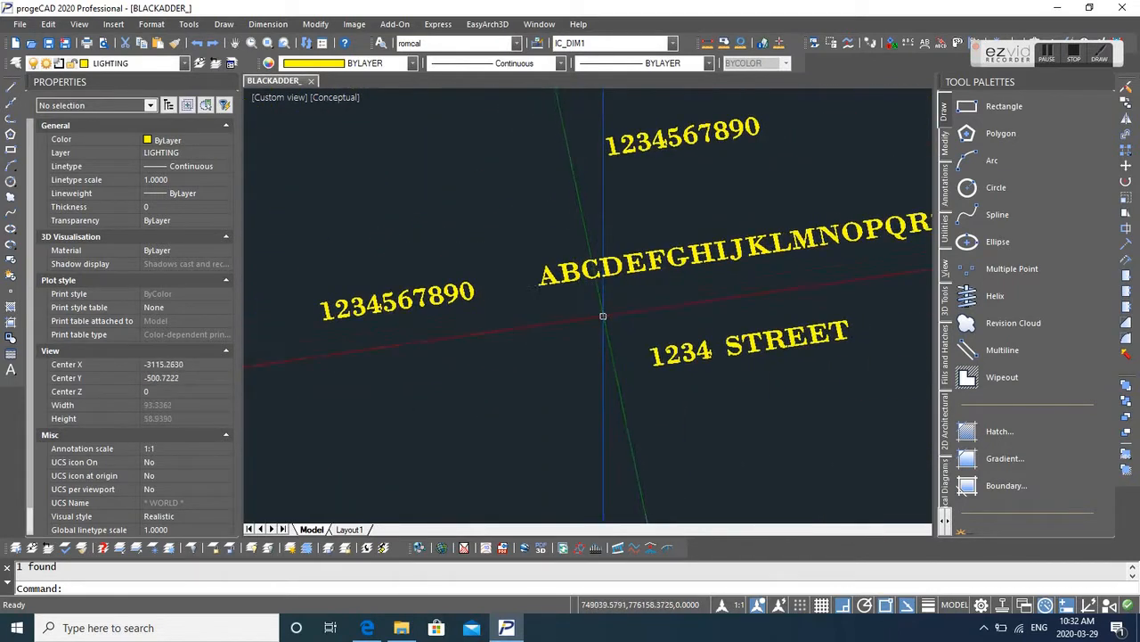
Step: In the top view, place centre-justified text "R" below the letter R of the alphabet row, with zero rotation
click(284, 100)
click(303, 131)
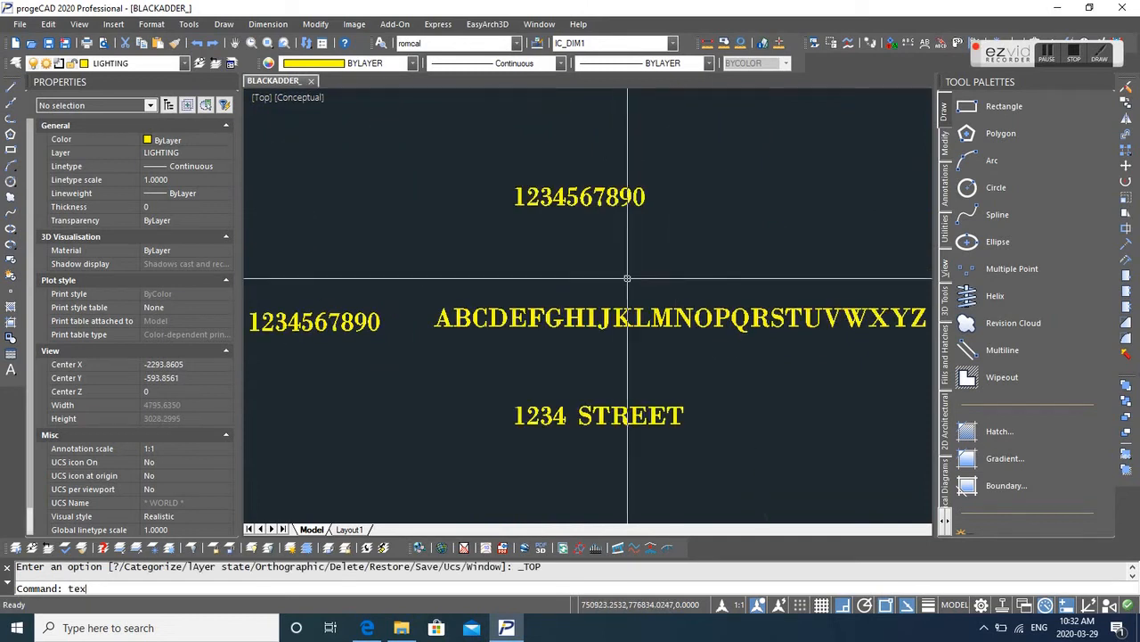
key(Return)
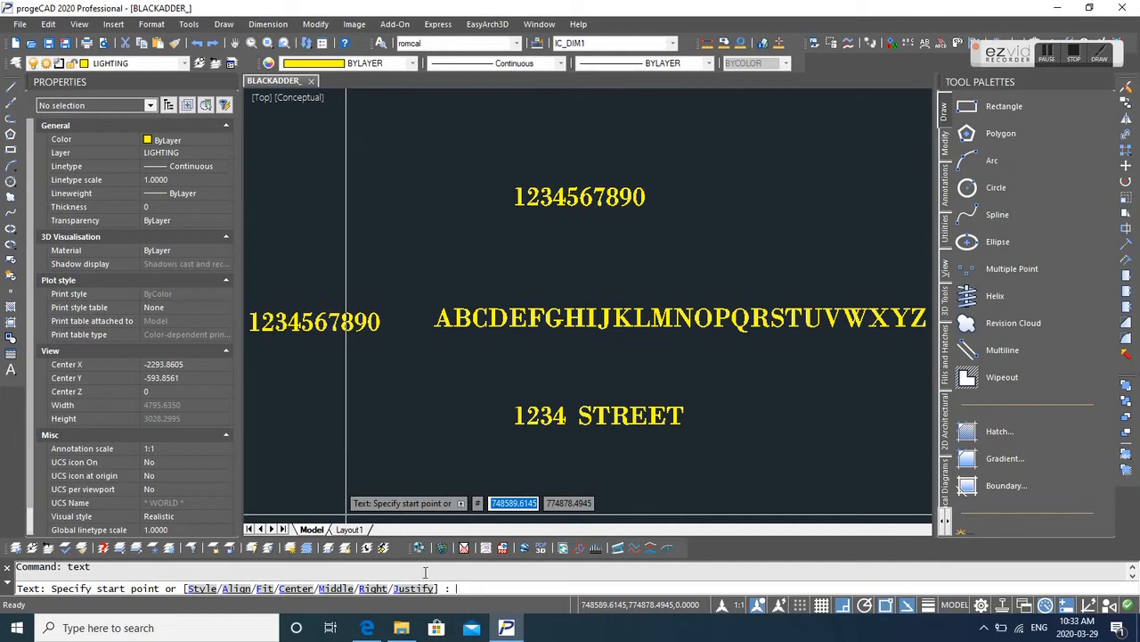
key(Return)
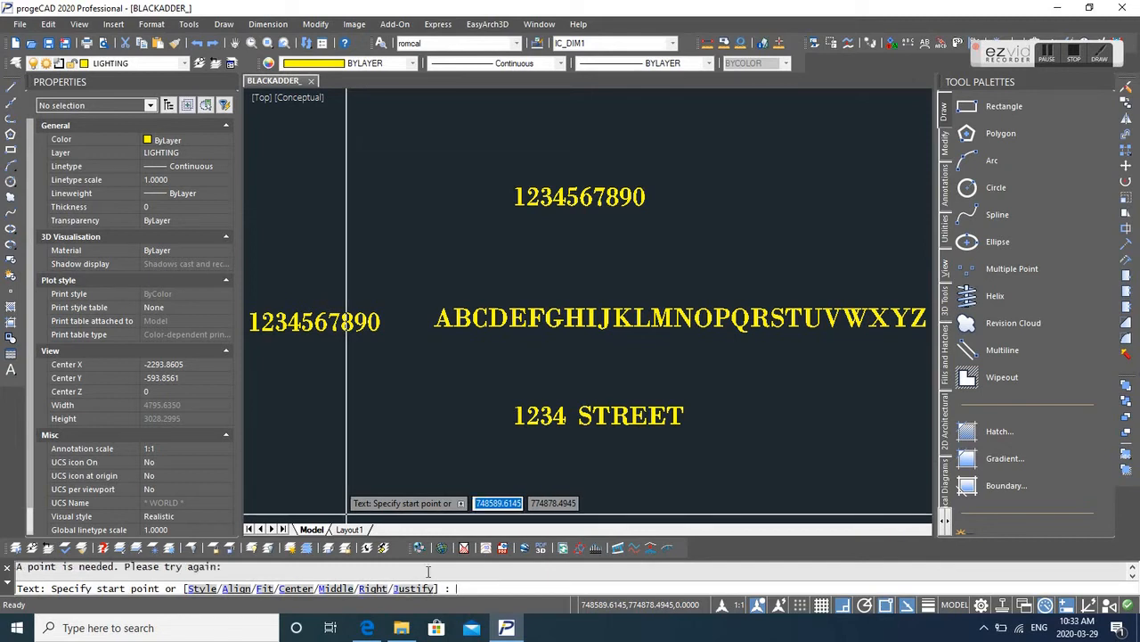
text(c)
key(Return)
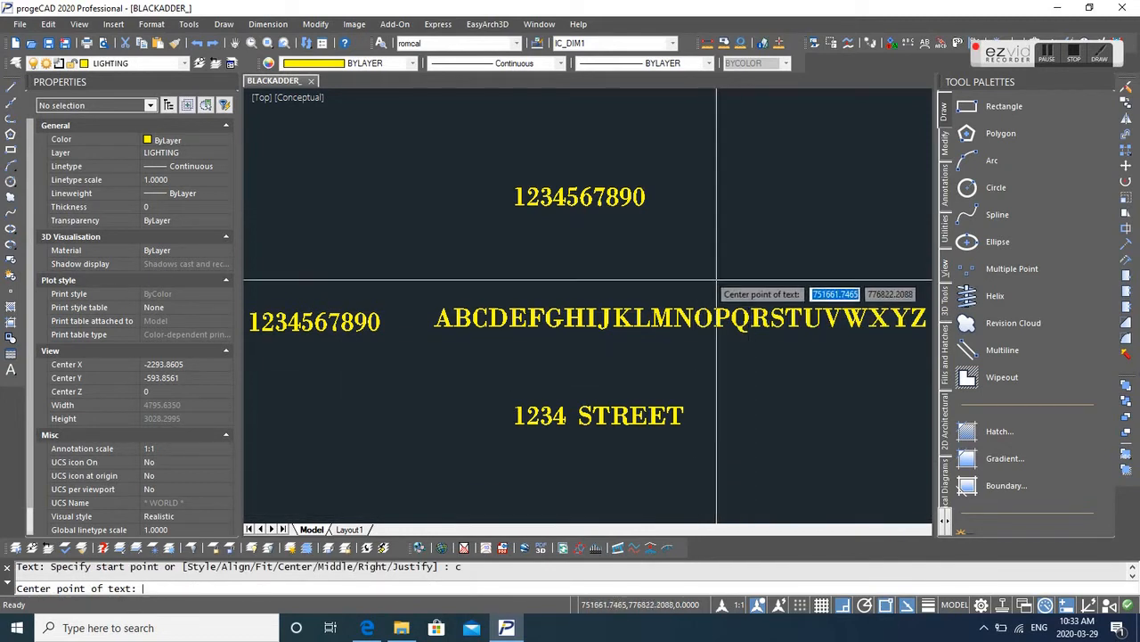
scroll(718, 281, up, 5)
click(658, 352)
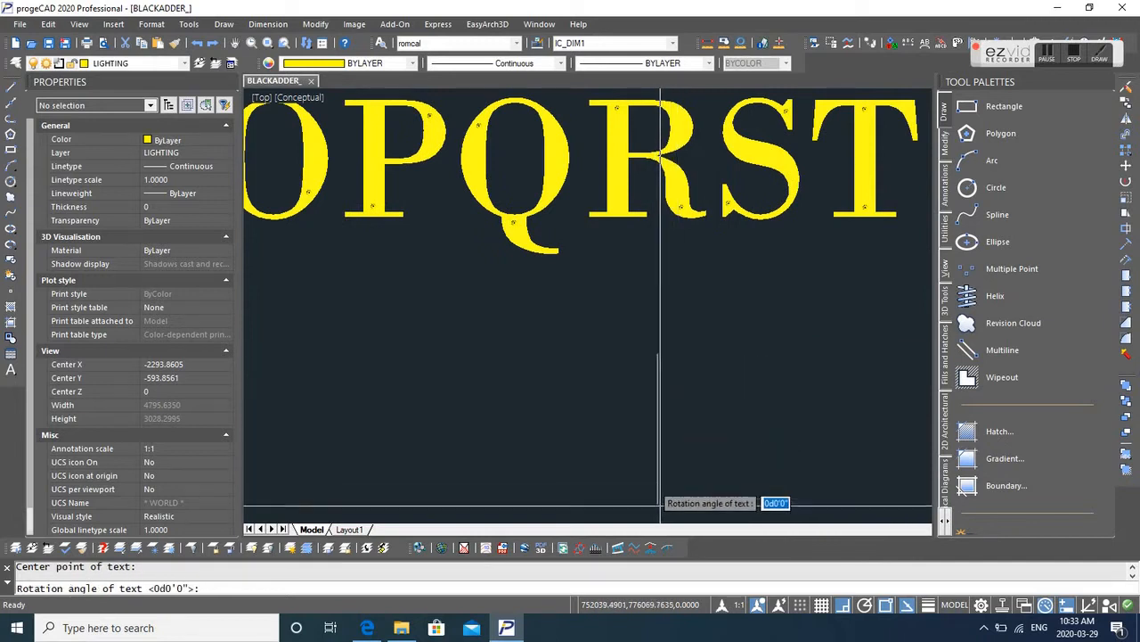
key(Return)
text(R)
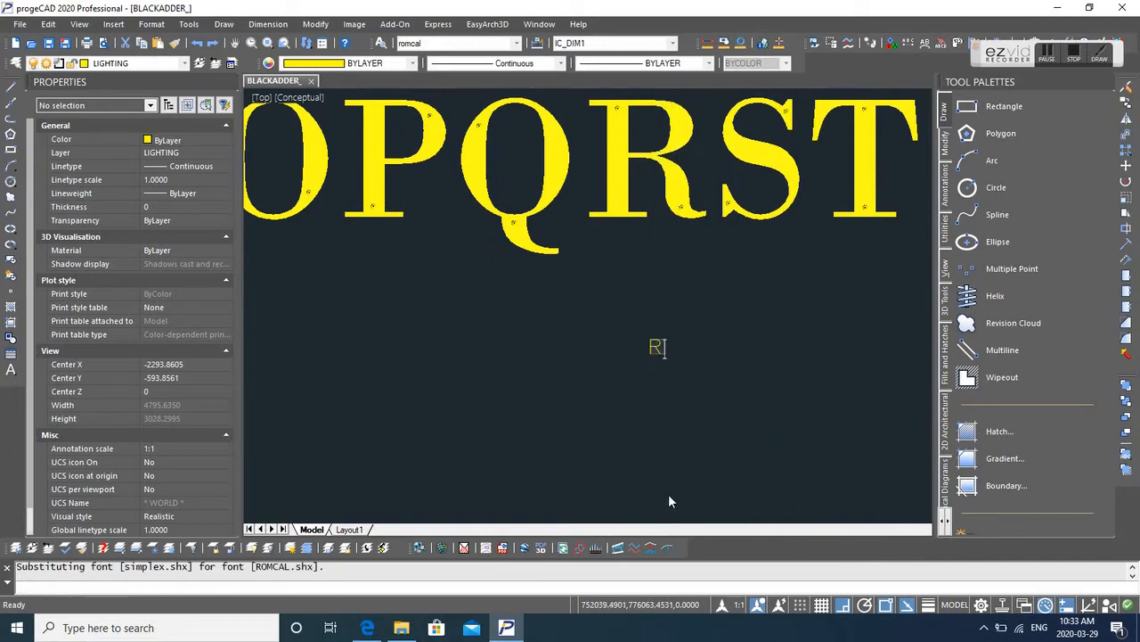
key(Escape)
Step: Try to explode the small R text below the alphabet row
scroll(646, 351, up, 15)
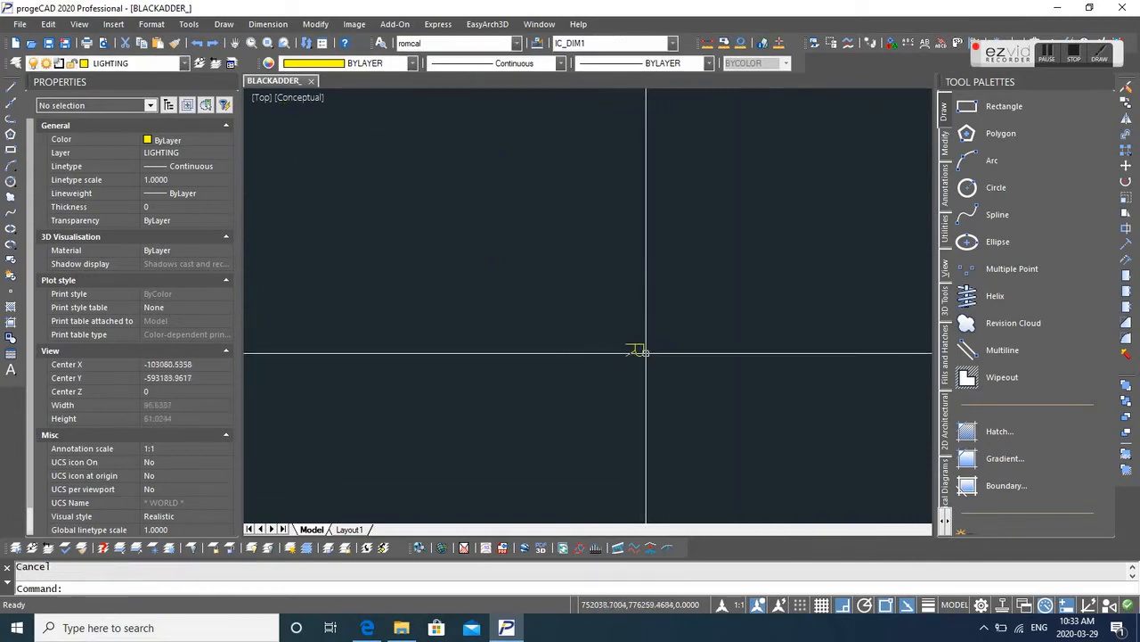
text(X)
key(Return)
scroll(669, 321, down, 10)
click(703, 323)
click(645, 441)
key(Return)
click(701, 343)
click(642, 434)
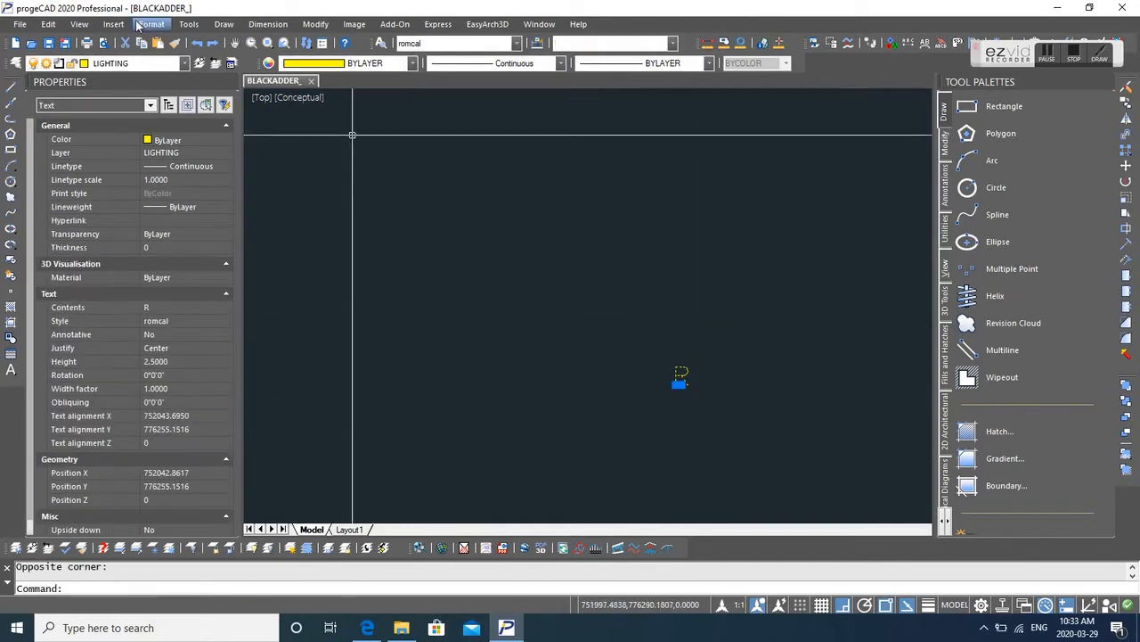
click(145, 24)
click(185, 280)
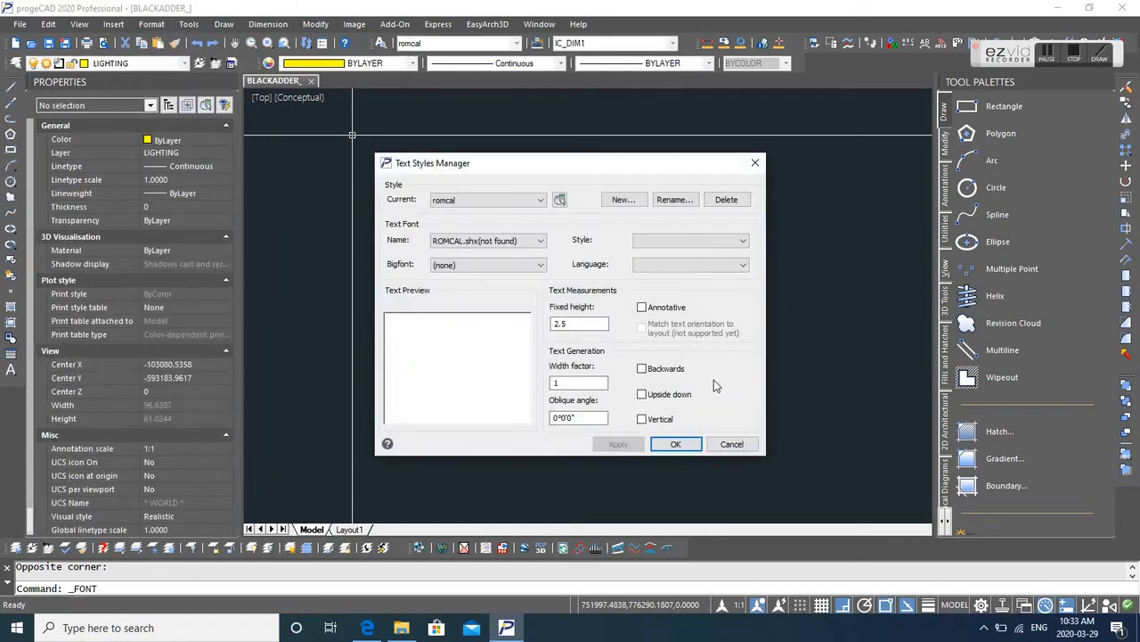
key(Escape)
Step: Change the R text's style to Blackadder
click(682, 376)
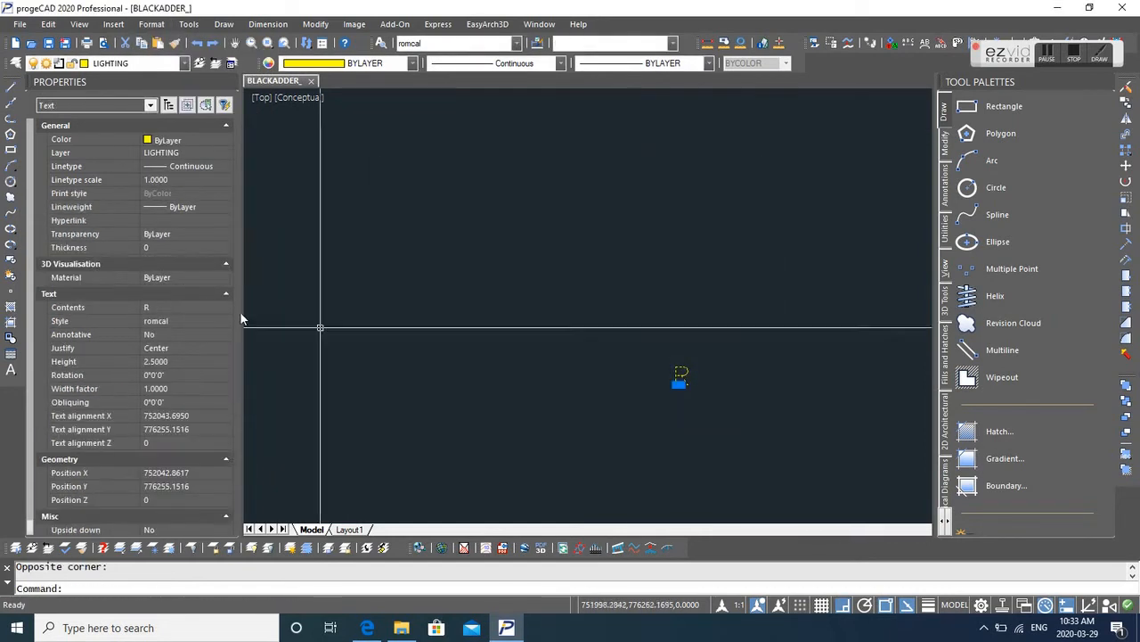
click(176, 323)
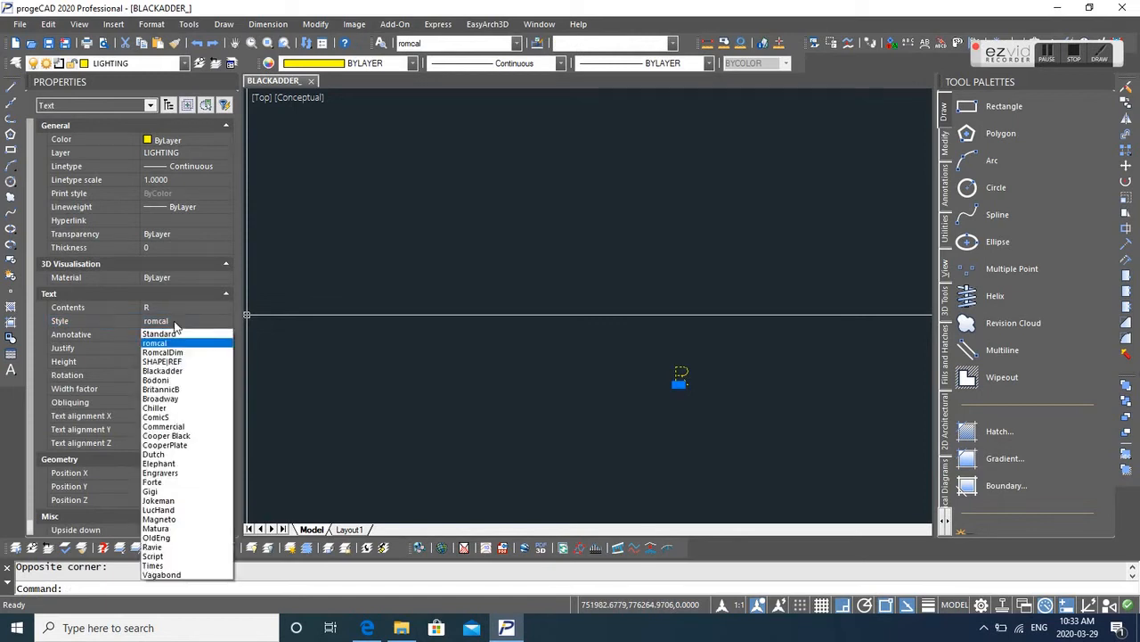
click(165, 371)
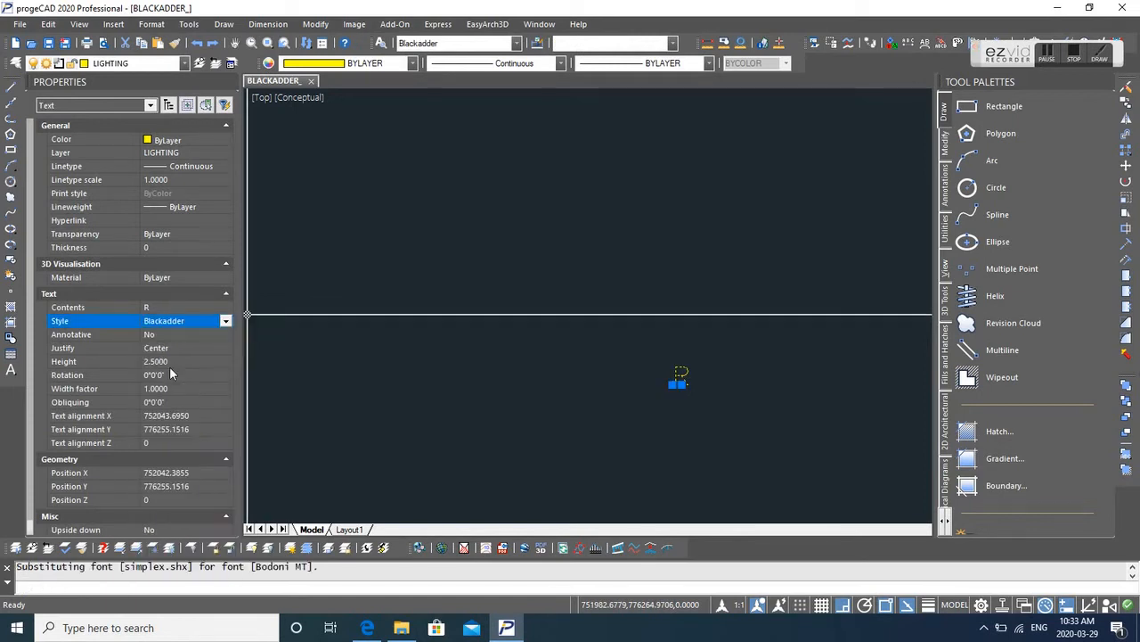
scroll(700, 401, up, 4)
key(Escape)
Step: Bring up the Blackadder style for editing in the Text Styles Manager
click(151, 24)
click(178, 256)
click(524, 200)
click(486, 221)
Step: Set the Blackadder style's font to CB.SHX with a fixed height of 6, and accept the style changes
click(533, 242)
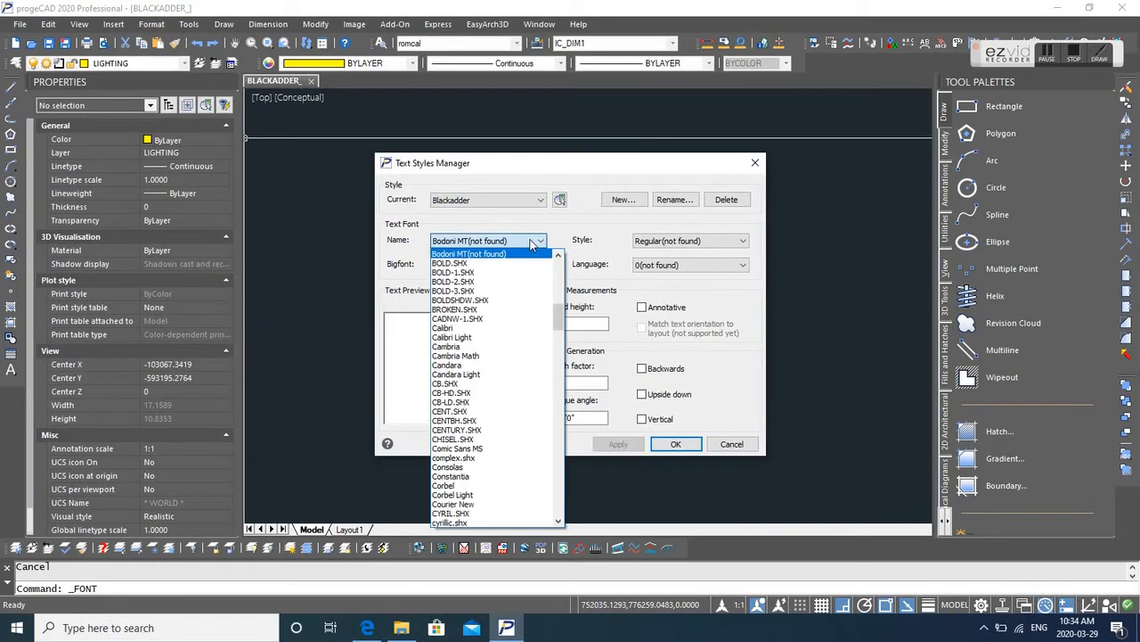
click(532, 245)
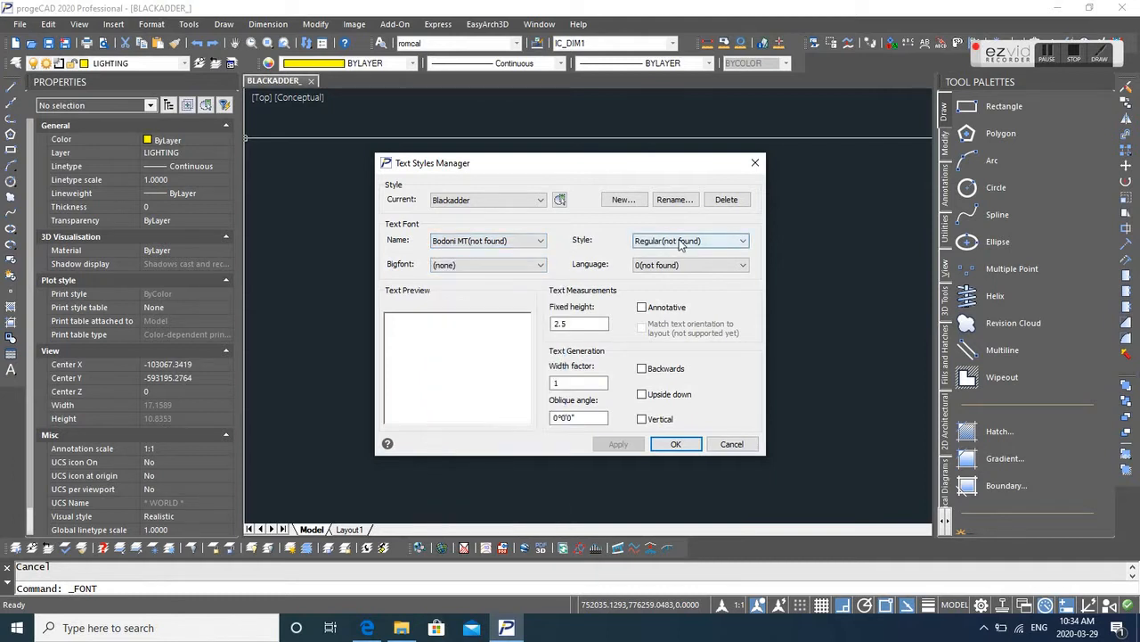
click(533, 243)
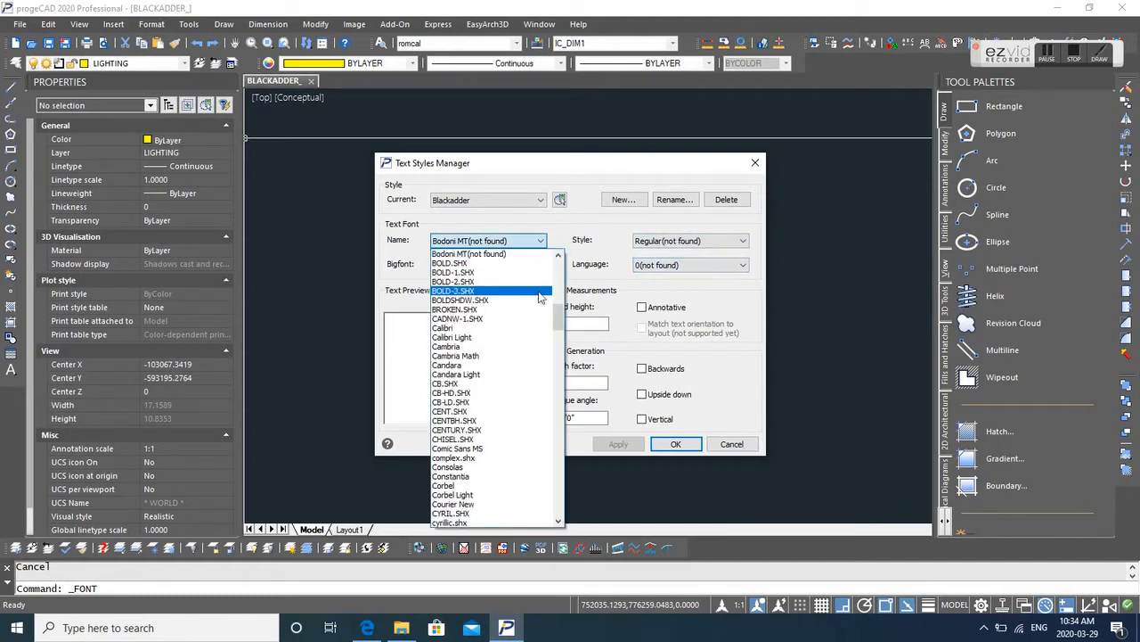
scroll(477, 410, up, 5)
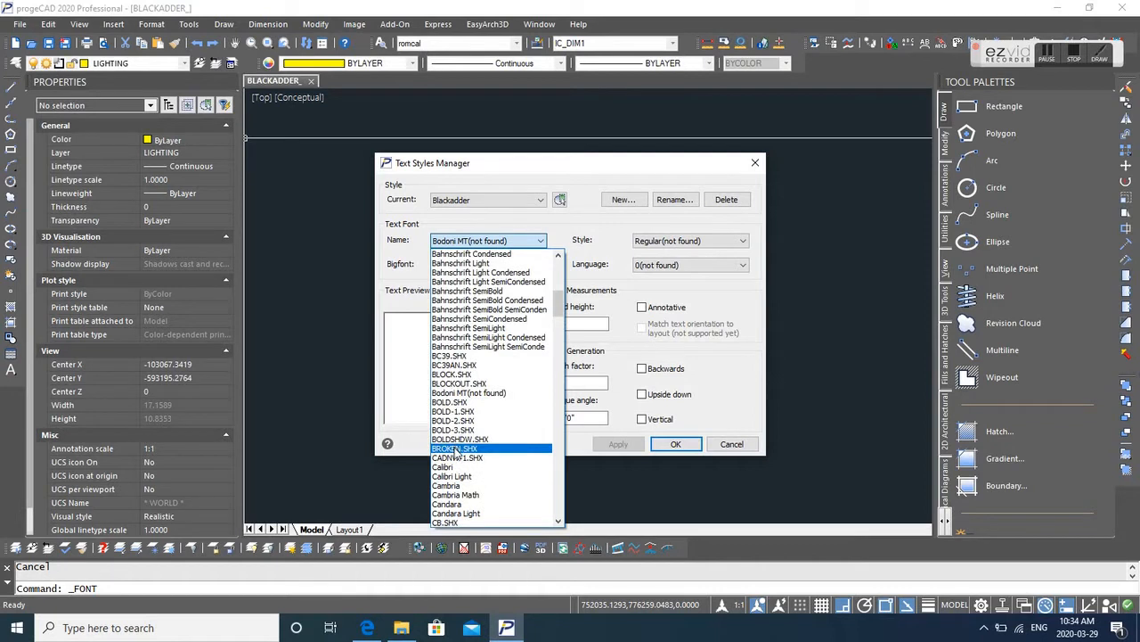
click(452, 375)
click(472, 241)
click(475, 268)
key(Down)
key(Down)
key(Down)
key(Down)
key(Down)
key(Down)
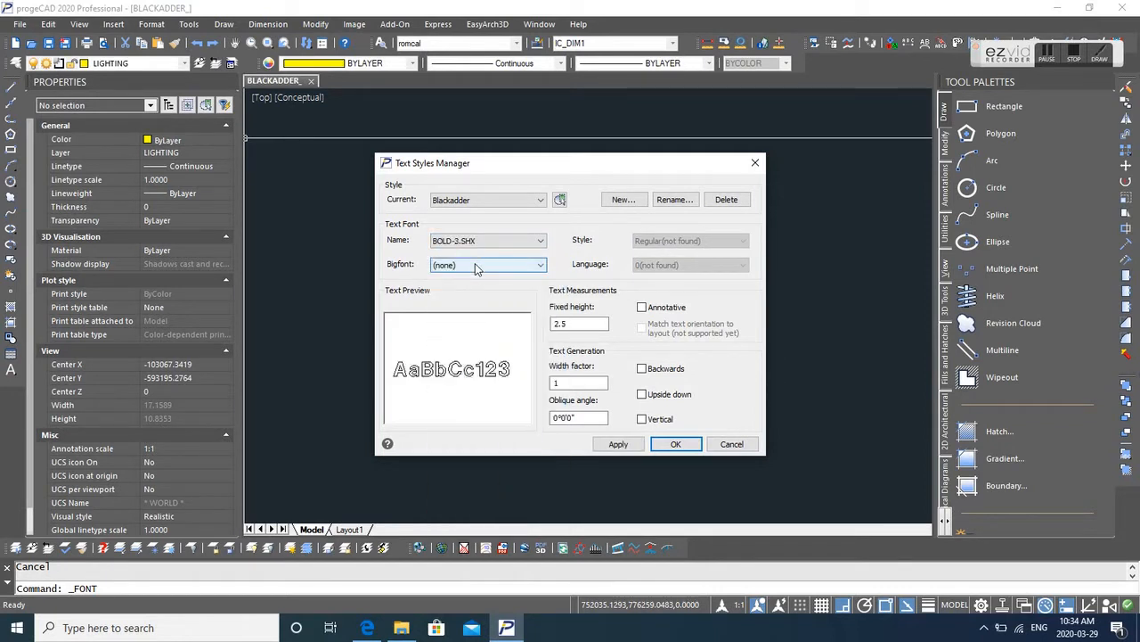
key(Down)
key(Down)
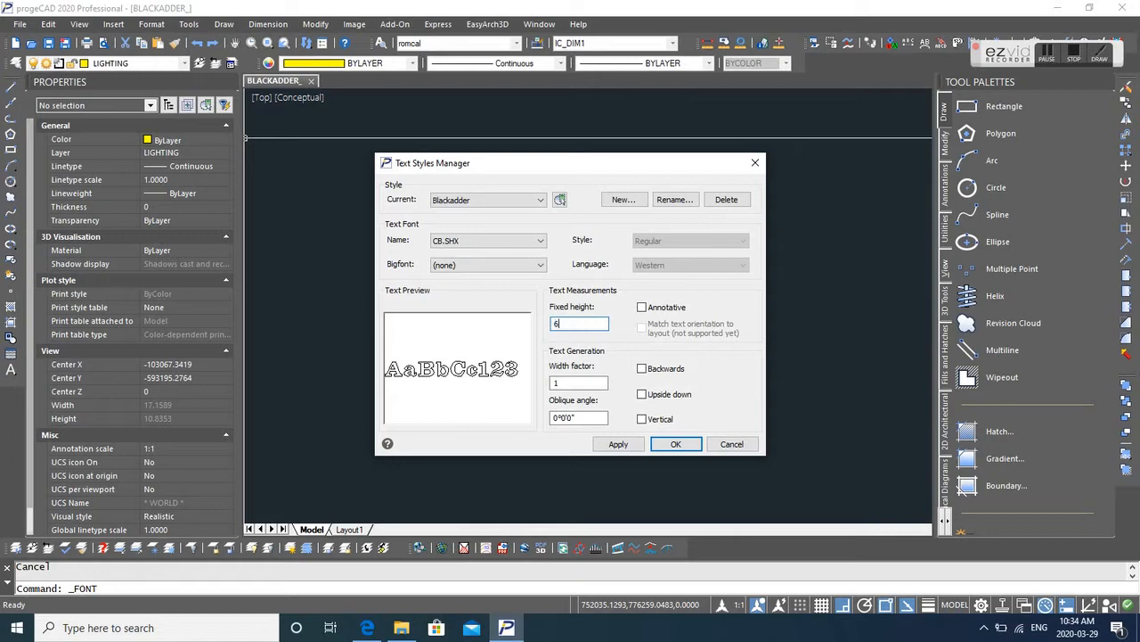
click(674, 445)
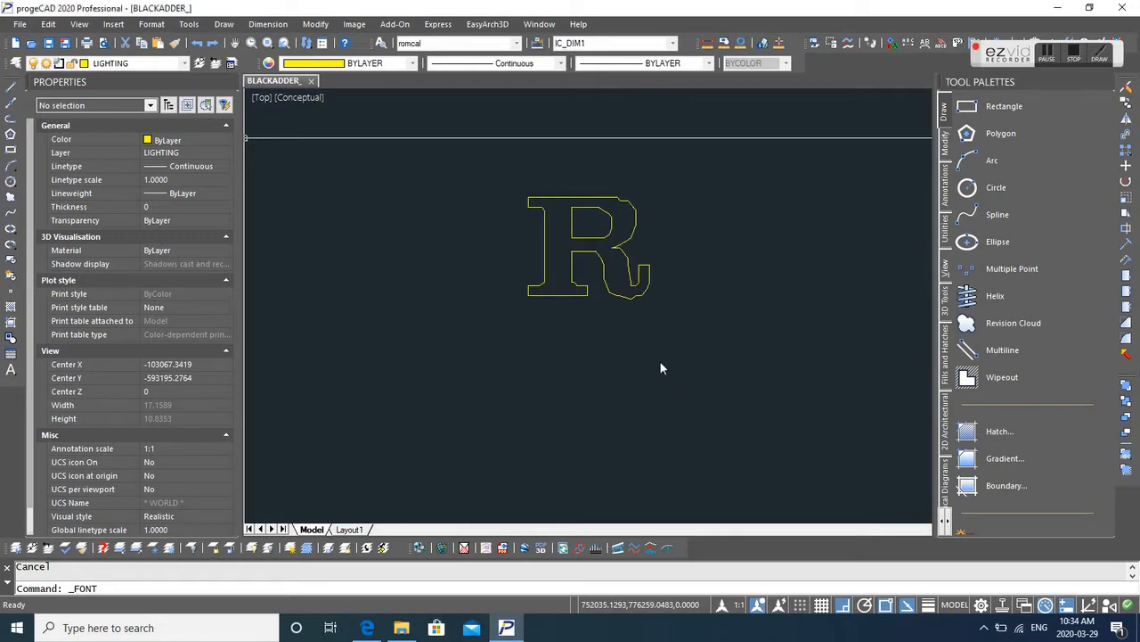
Step: Set the R text's height to 150
key(Escape)
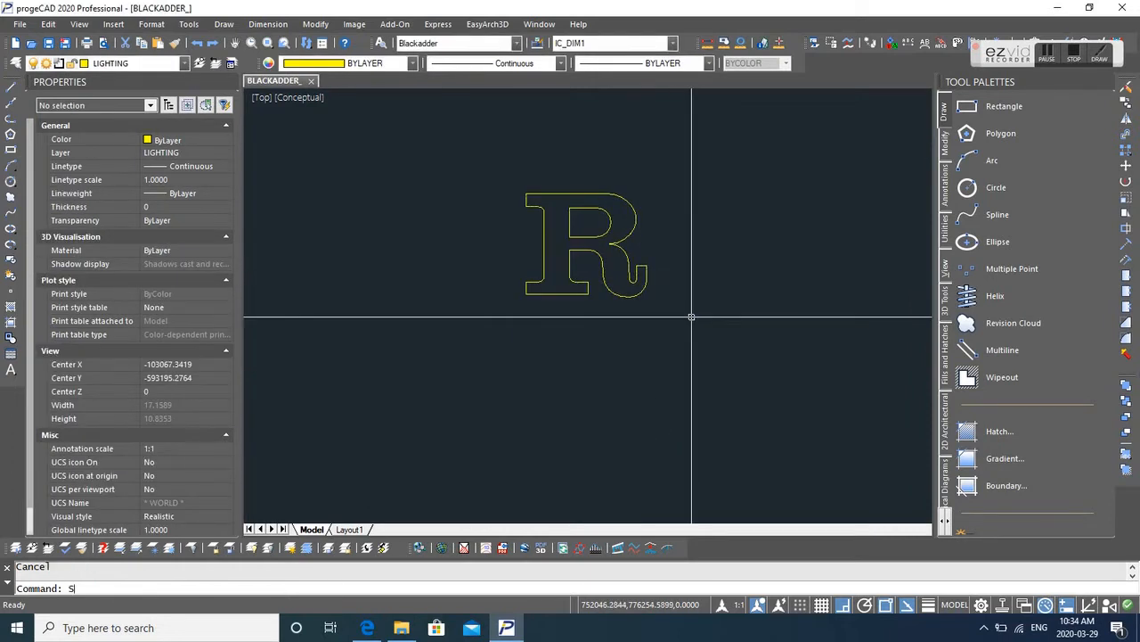
click(533, 268)
click(197, 360)
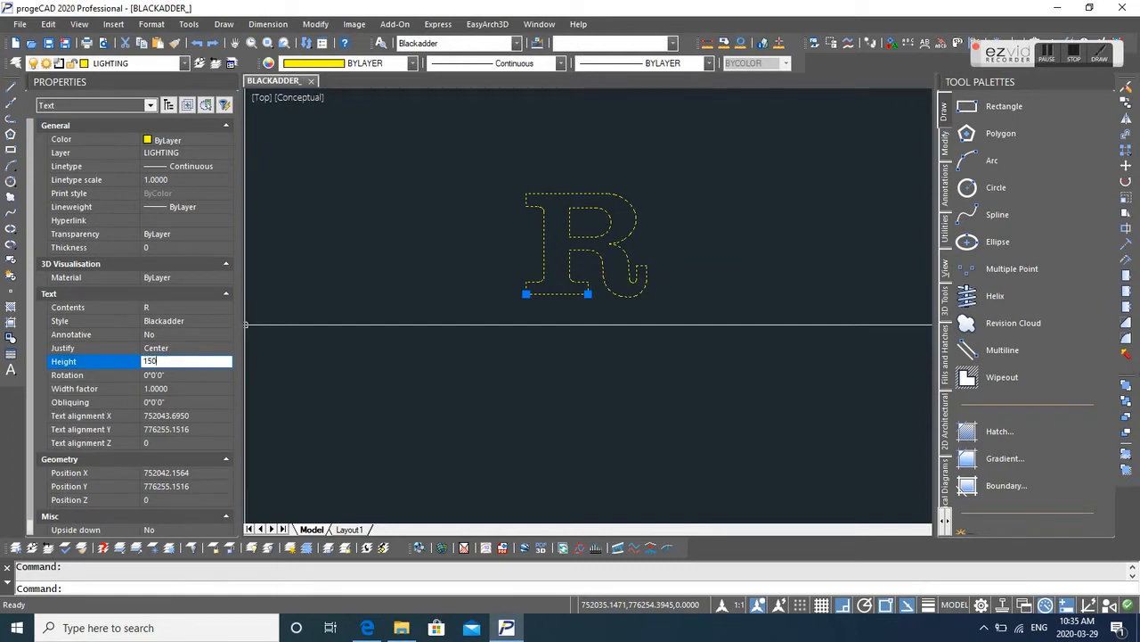
key(Return)
scroll(561, 319, down, 10)
scroll(579, 326, up, 4)
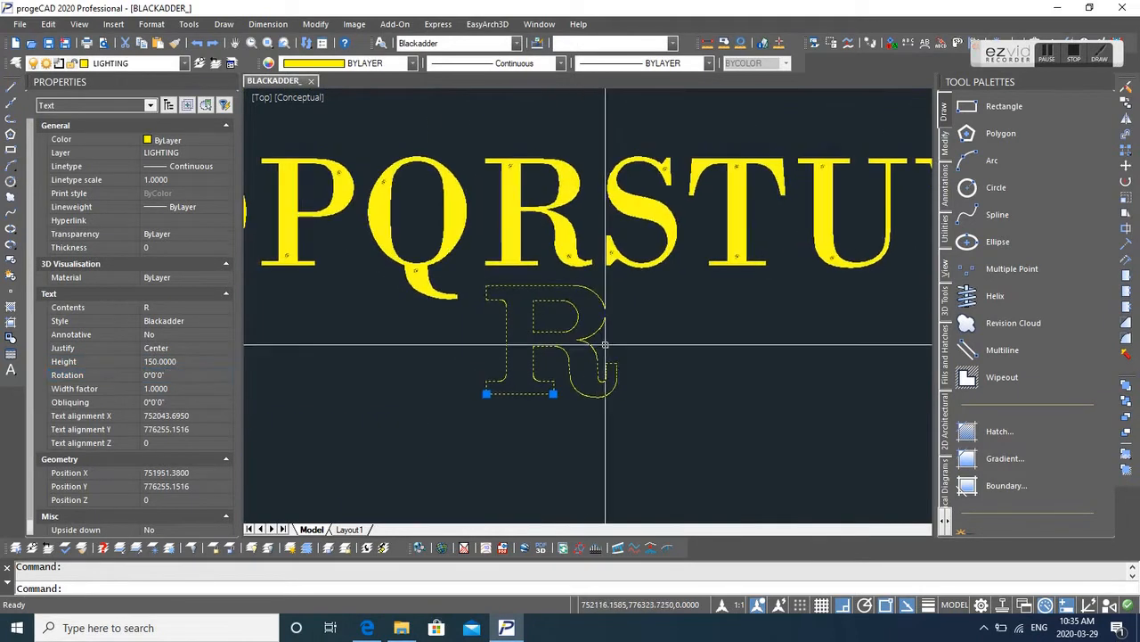
Step: Move the enlarged R text about 85 units straight down, clear of the alphabet row
key(Escape)
text(M)
key(Return)
click(609, 383)
key(Return)
click(662, 350)
click(663, 410)
key(Escape)
Step: Explode the R text into separate outline entities with the Explode Text command
middle_drag(657, 389, 691, 303)
scroll(649, 335, up, 2)
middle_drag(648, 336, 651, 371)
click(668, 295)
click(596, 328)
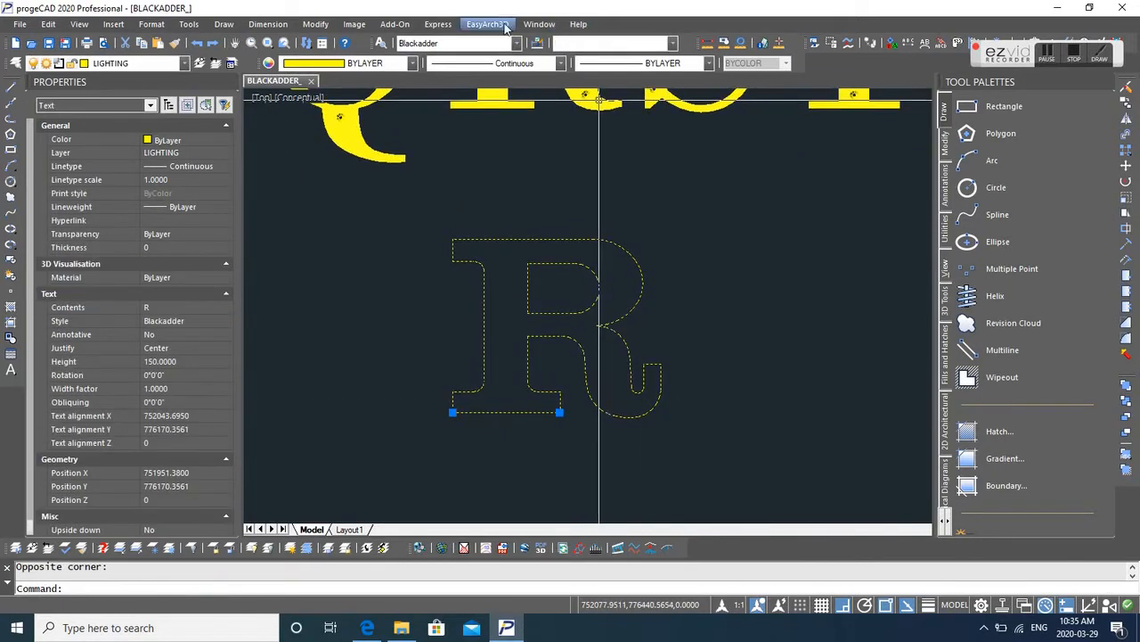
click(442, 28)
mouse_move(461, 110)
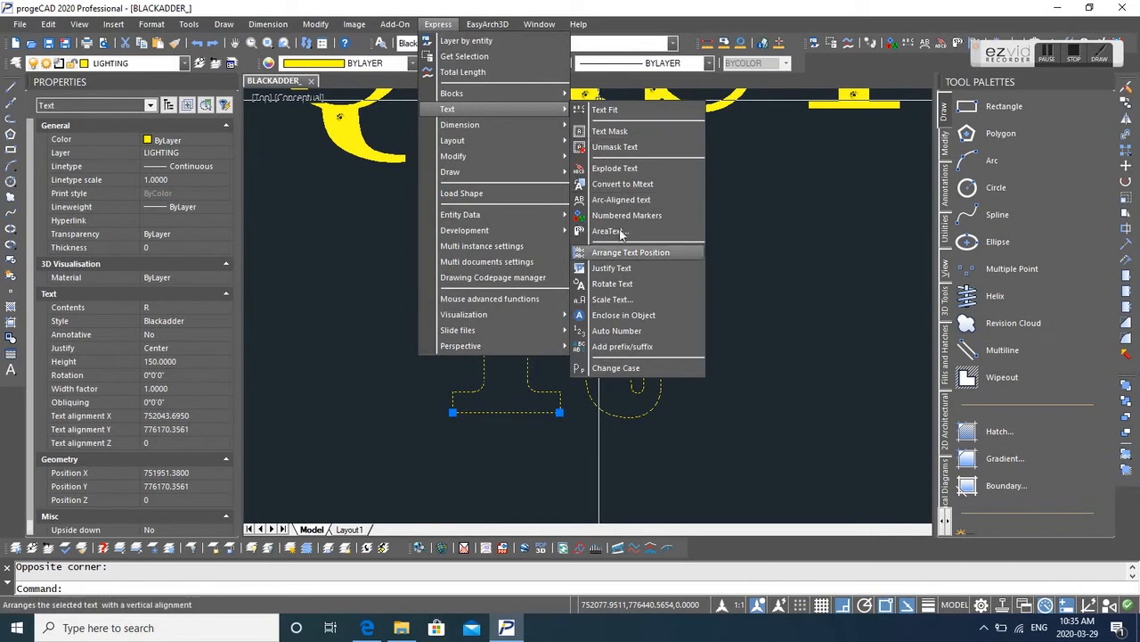
click(623, 170)
key(Escape)
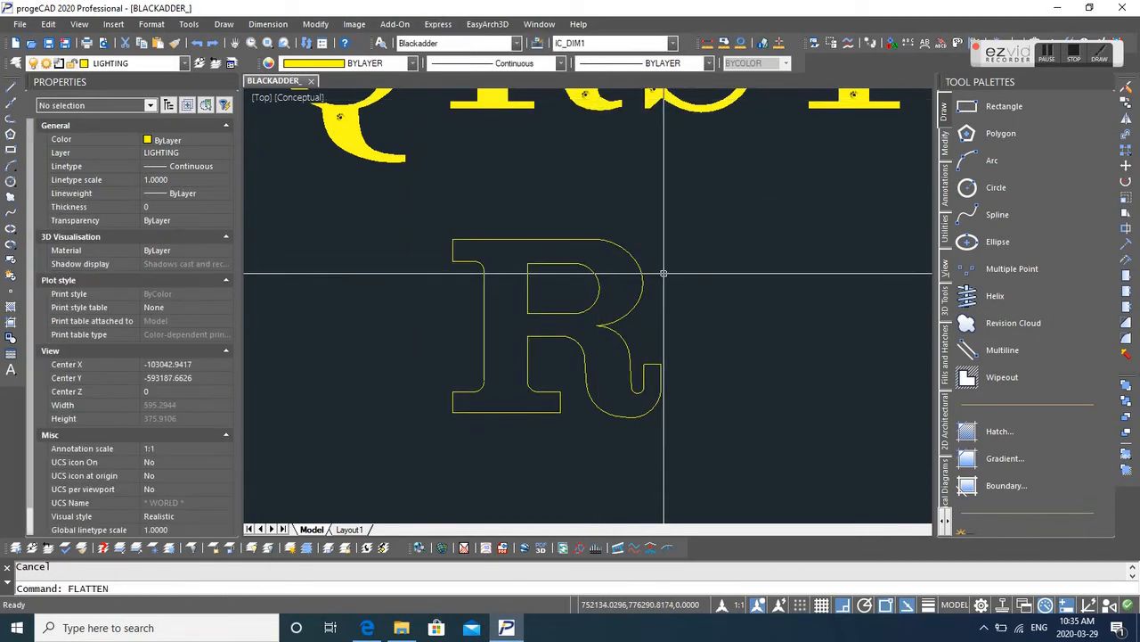
Step: Flatten the exploded R outline with FLATTEN, keeping hidden lines
text(FLATTEN)
key(Return)
click(394, 211)
click(708, 461)
key(Return)
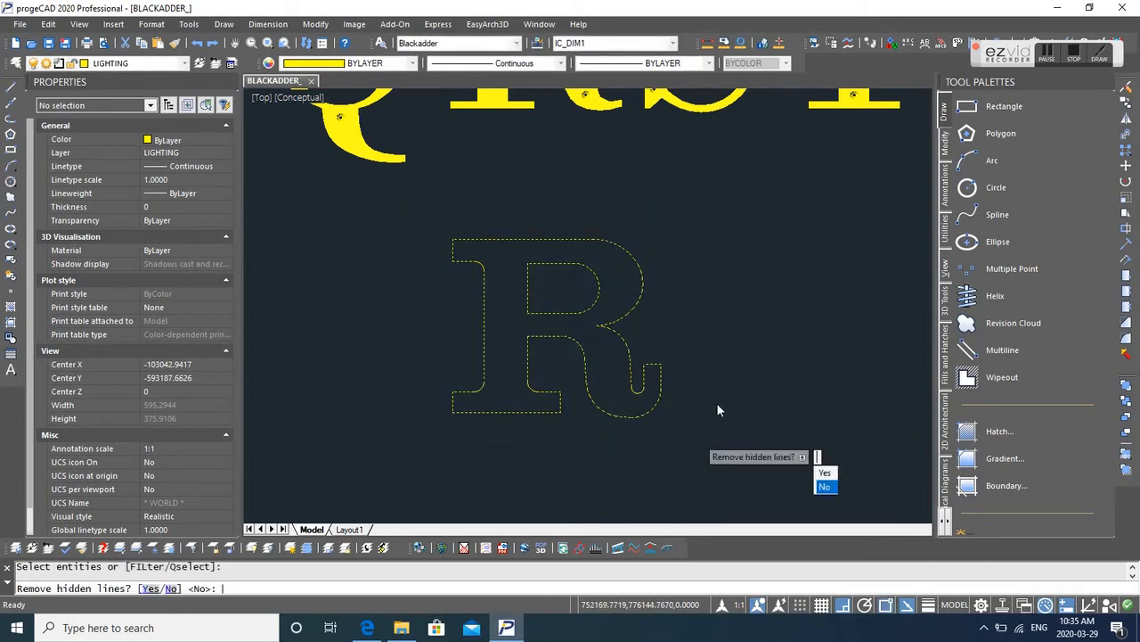
text(N)
key(Return)
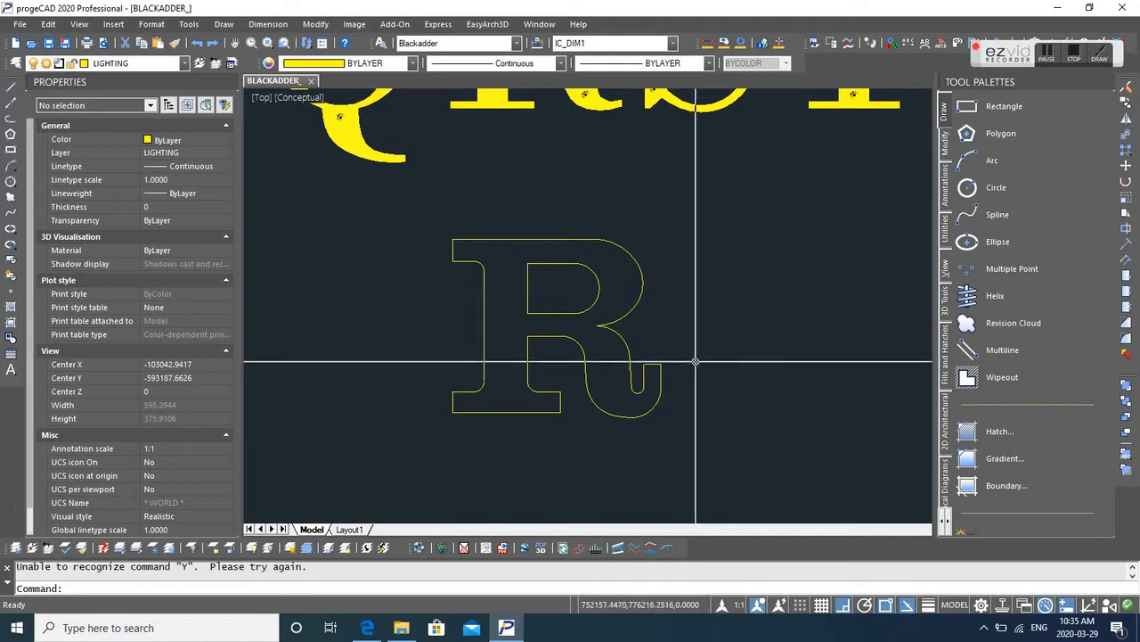
Step: Try to join all segments of the R outline with the Join command
text(j)
key(Return)
click(415, 217)
click(749, 467)
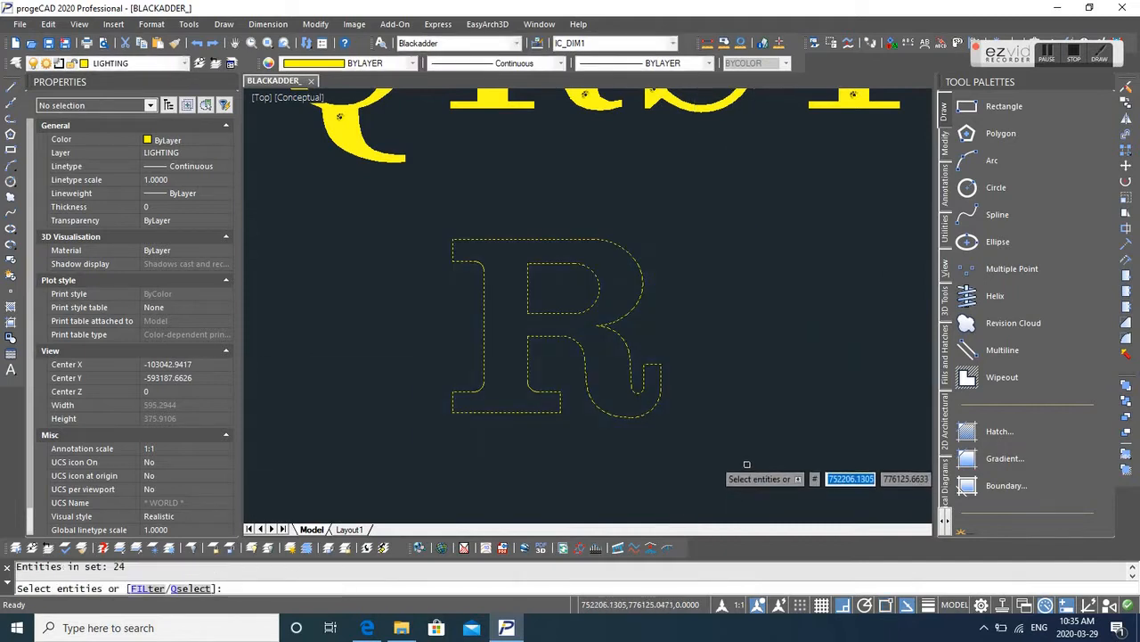
key(Return)
key(Return)
click(642, 364)
key(Escape)
Step: Try to join entities on layer 0, chosen with Quick Select, to the arc of the R's inner loop using Polyline Edit
text(PE)
key(Return)
click(603, 293)
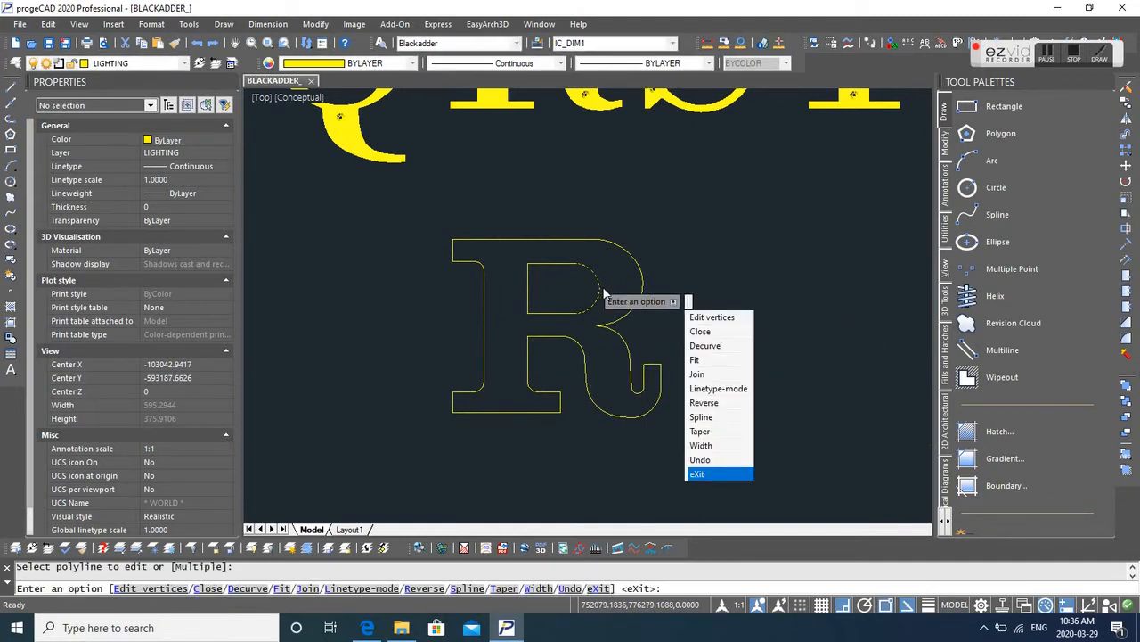
text(J)
key(Return)
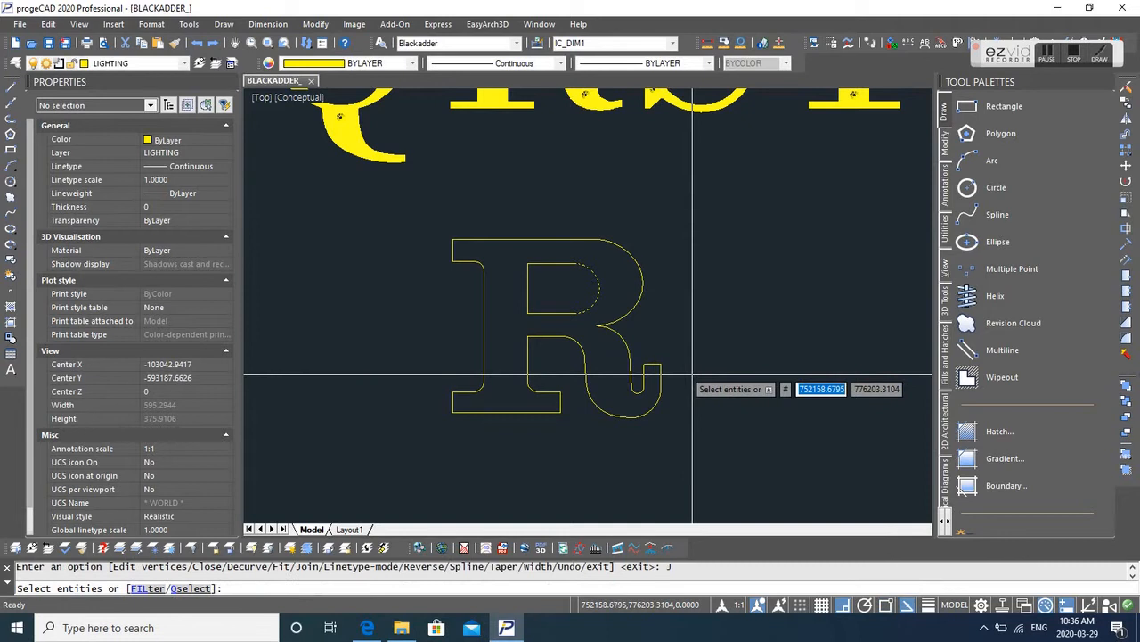
text(Q)
key(Return)
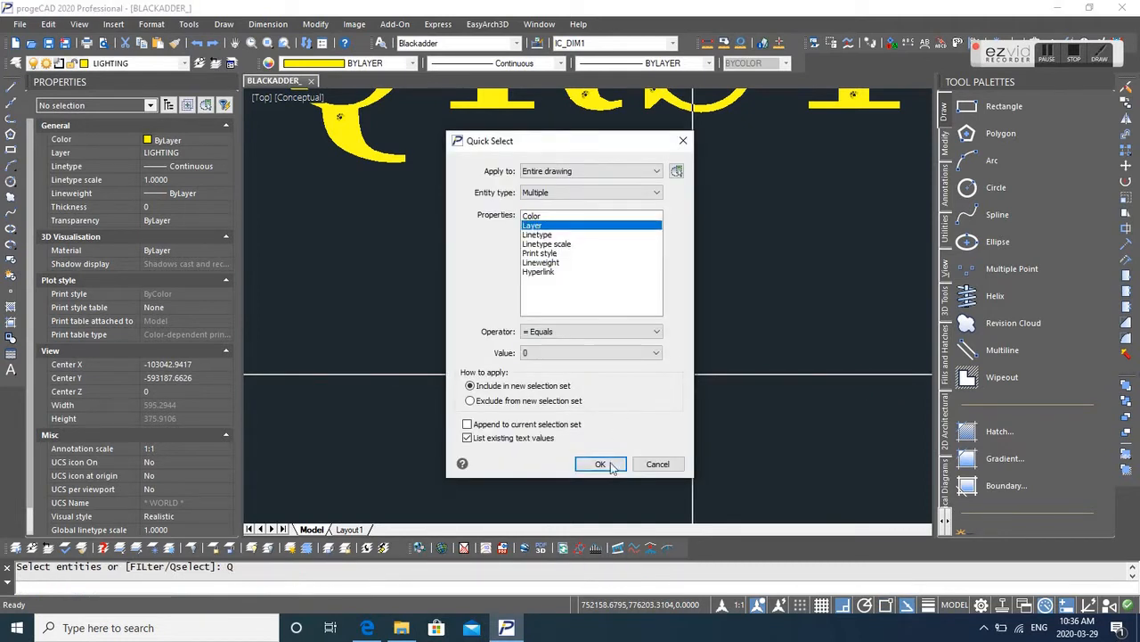
click(600, 464)
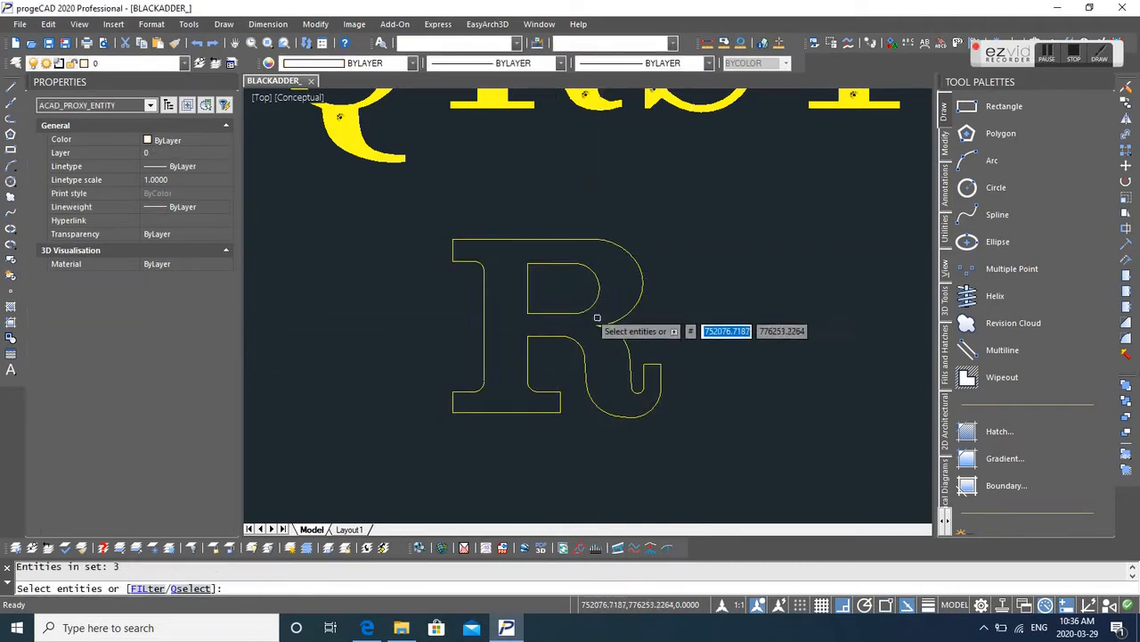
key(Return)
key(Return)
key(Return)
Step: Join the R's outline segments to its outer bowl arc with Polyline Edit, using Quick Select and a window selection
click(638, 274)
text(J)
key(Return)
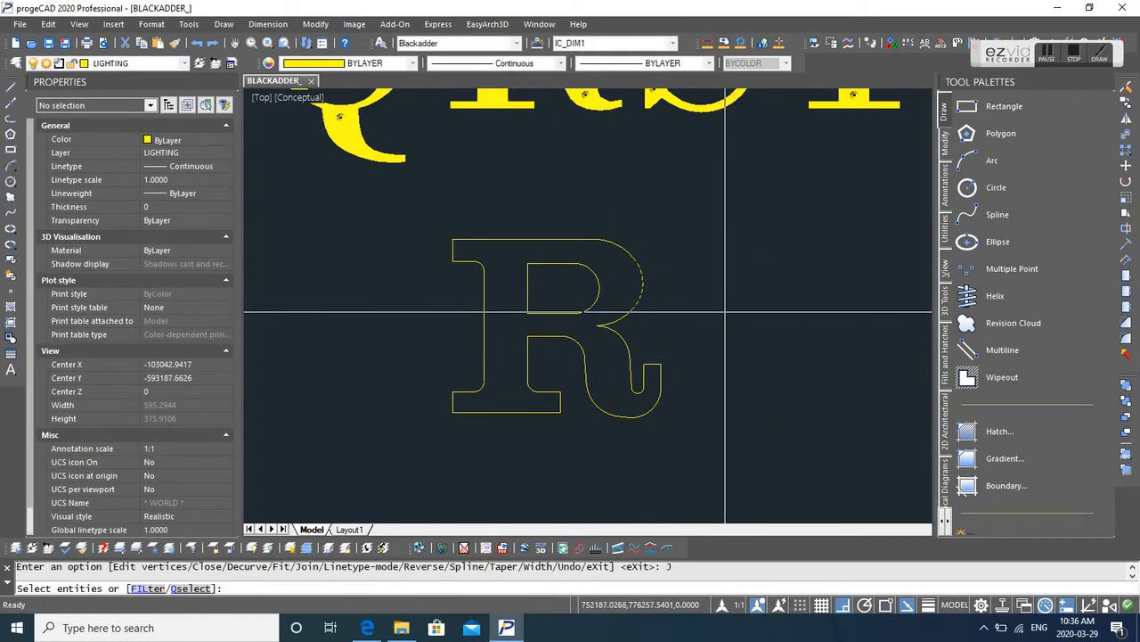
text(Q)
key(Return)
click(613, 462)
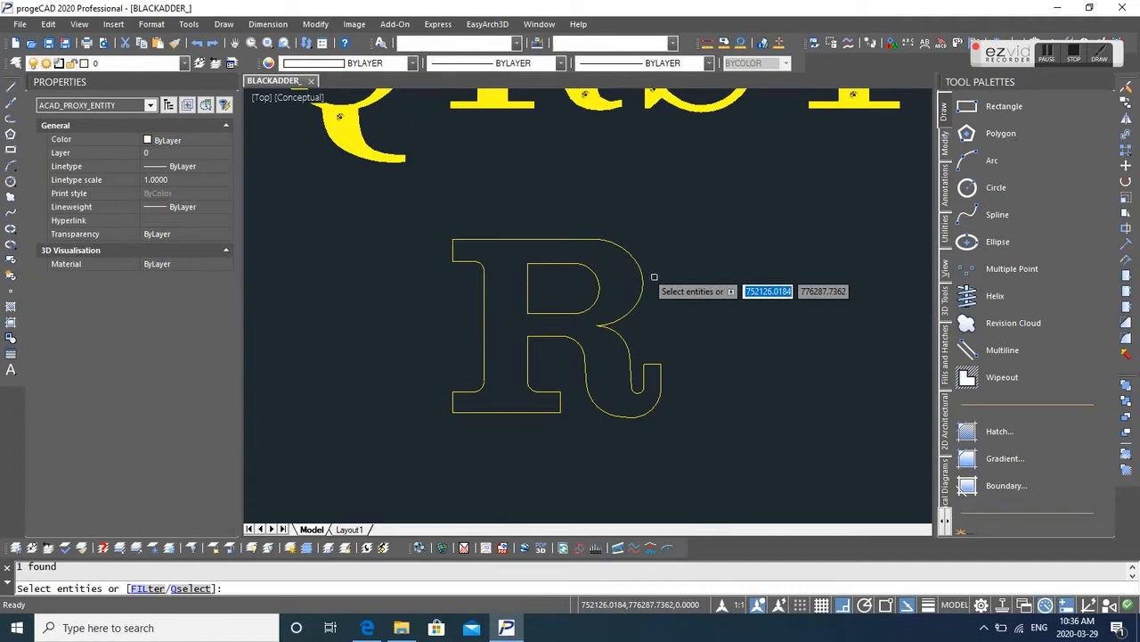
click(619, 441)
click(437, 326)
key(Return)
key(Escape)
Step: Try to extrude the R outline to a height of 6
shift+middle_drag(611, 330, 619, 282)
text(ext)
key(Return)
click(677, 336)
click(667, 340)
key(Return)
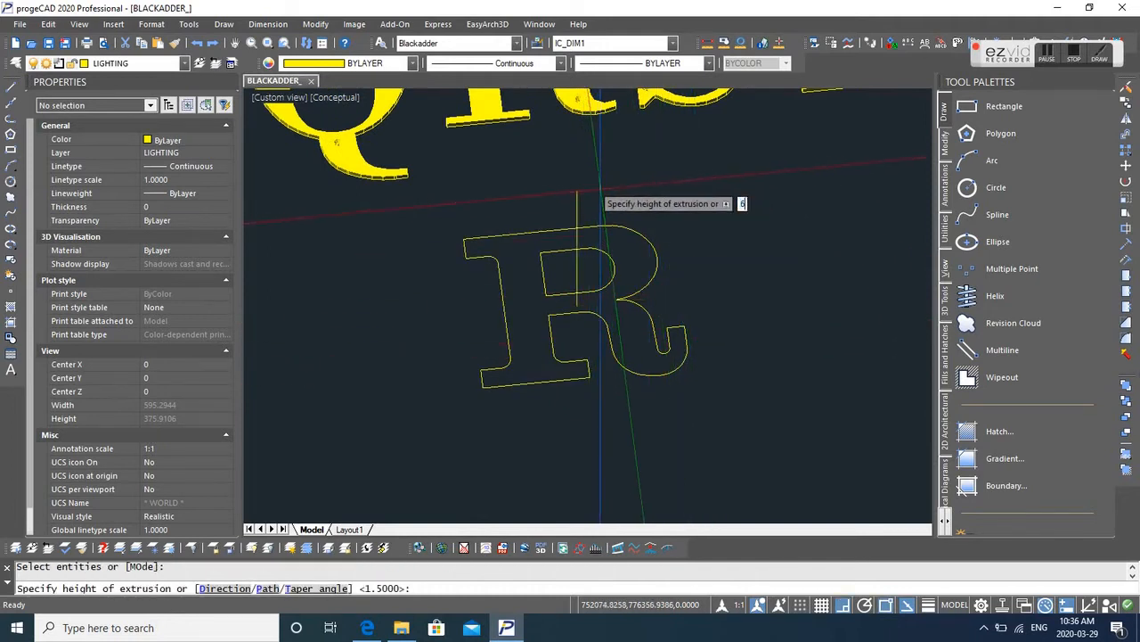
text(6)
key(Return)
shift+middle_drag(610, 192, 628, 279)
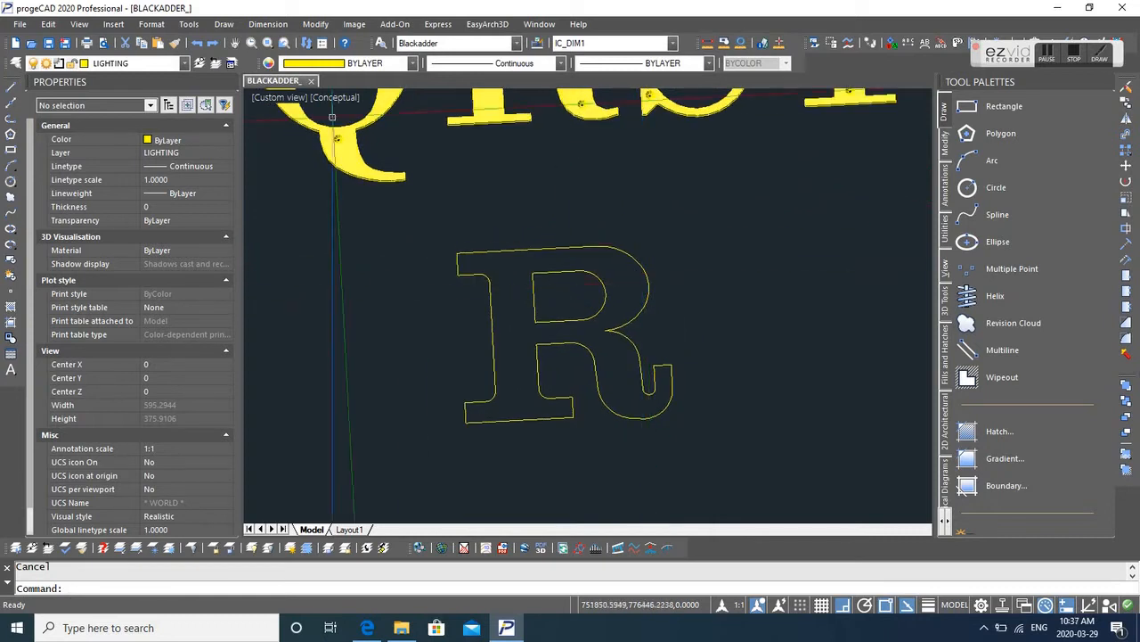
Step: Return to the Top view and flatten the whole R outline again
click(276, 98)
click(313, 133)
scroll(771, 366, up, 5)
middle_drag(772, 367, 765, 489)
click(415, 147)
click(815, 484)
key(Return)
click(622, 387)
text(FLATTEN)
key(Return)
click(407, 141)
click(841, 465)
key(Return)
click(935, 483)
Step: Rerun Join and check the R's inner loop with Polyline Edit
text(J)
key(Return)
key(Return)
text(PE)
key(Return)
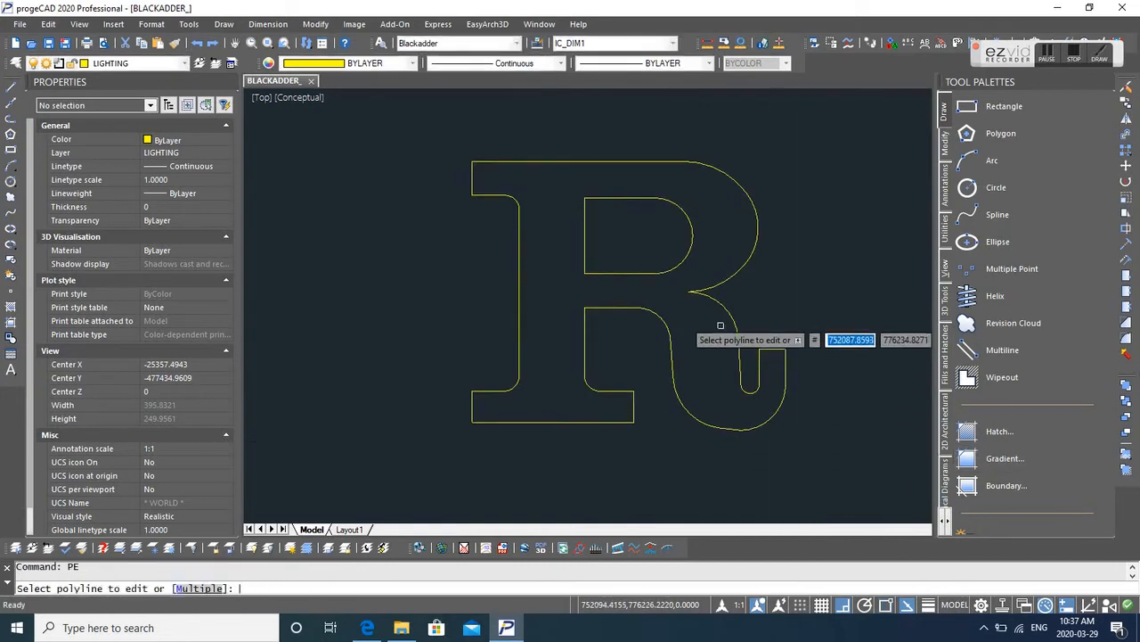
click(686, 254)
key(Return)
Step: Try to join the leftover upper bowl arc to the R's outer polyline with Polyline Edit, choosing entities through Quick Select
key(Return)
click(731, 284)
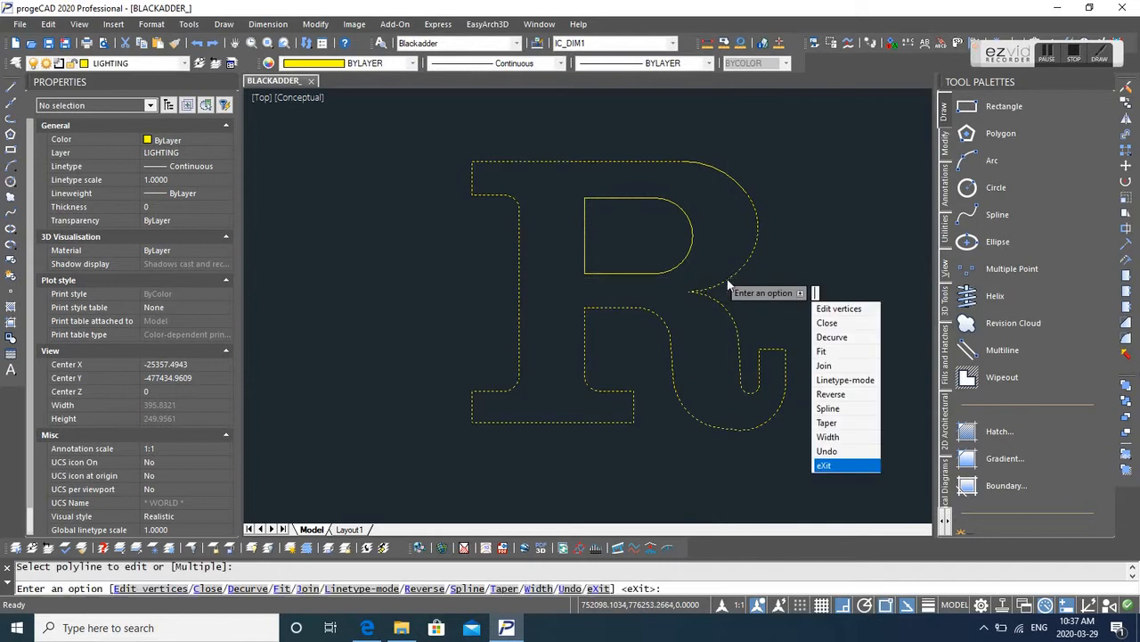
click(825, 366)
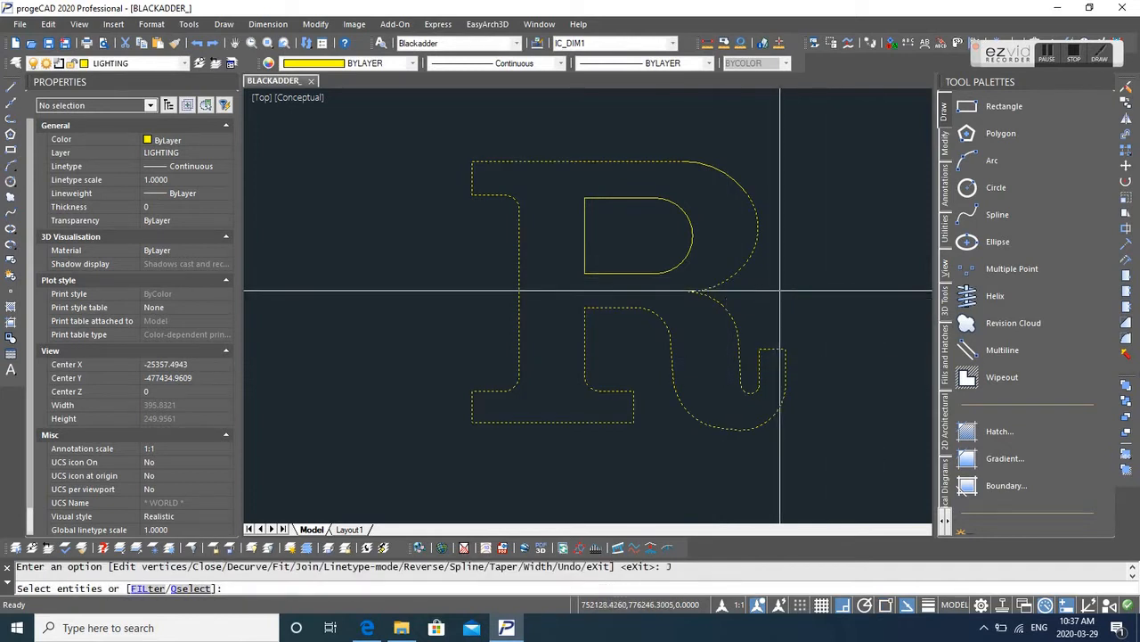
text(Q)
key(Return)
click(599, 463)
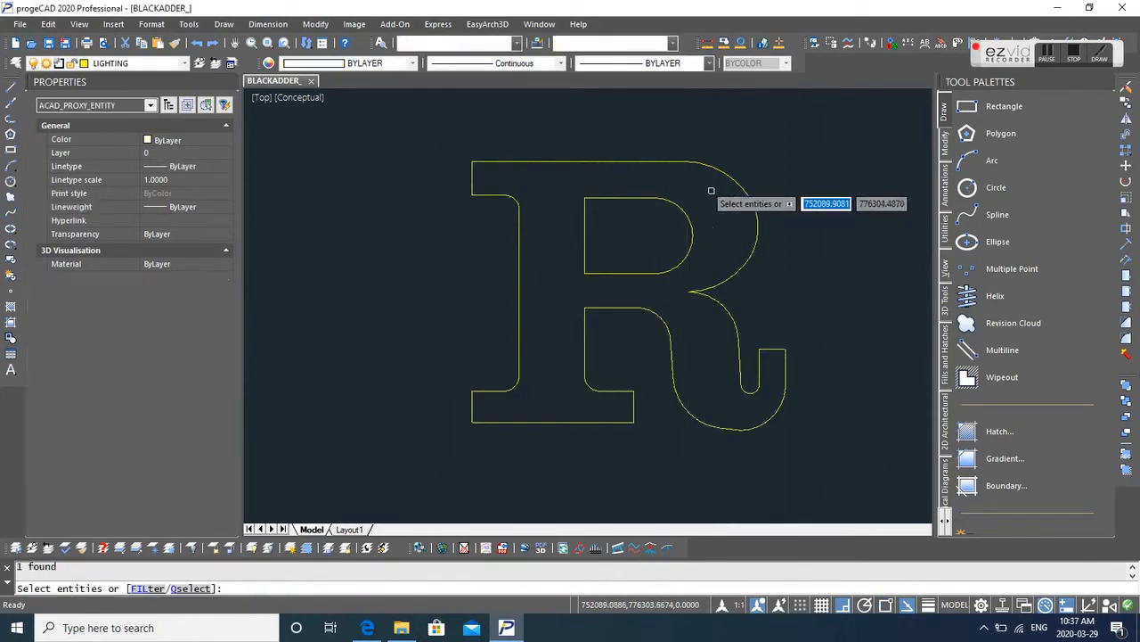
key(Escape)
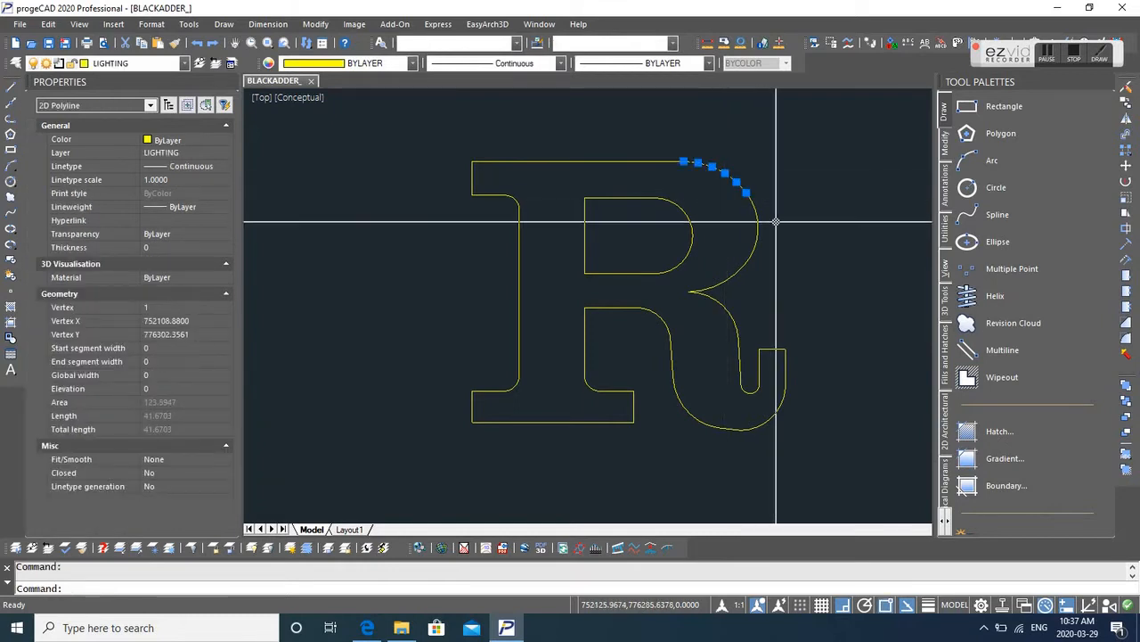
Step: Try to join more entities to the R's outer polyline with Polyline Edit, selecting them by filter with the Add option
text(PE)
key(Return)
click(757, 211)
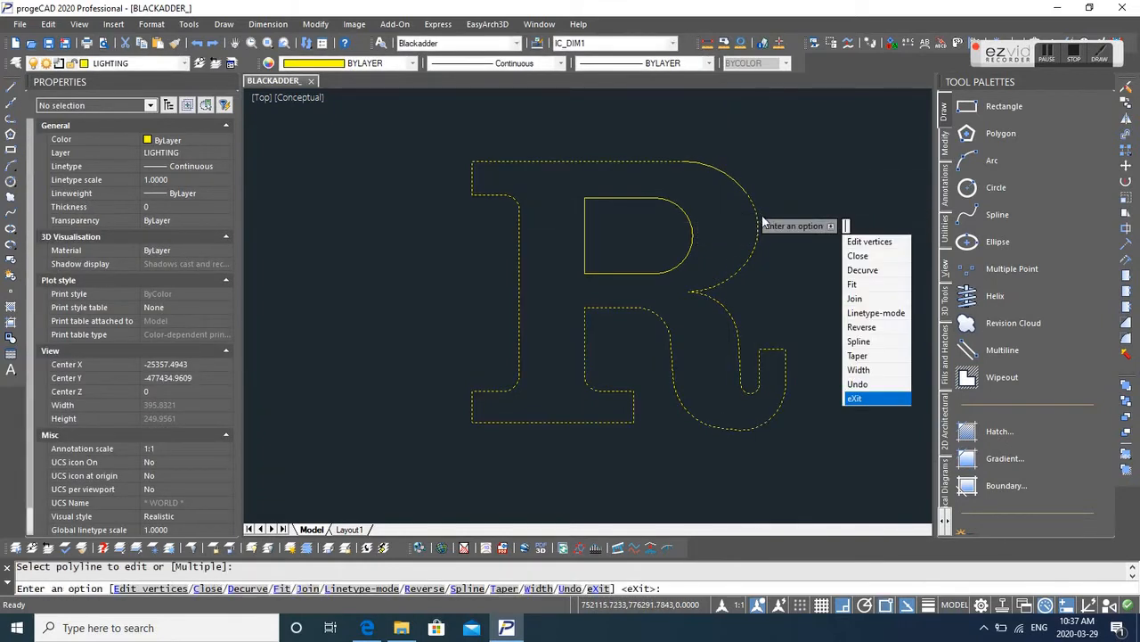
click(853, 299)
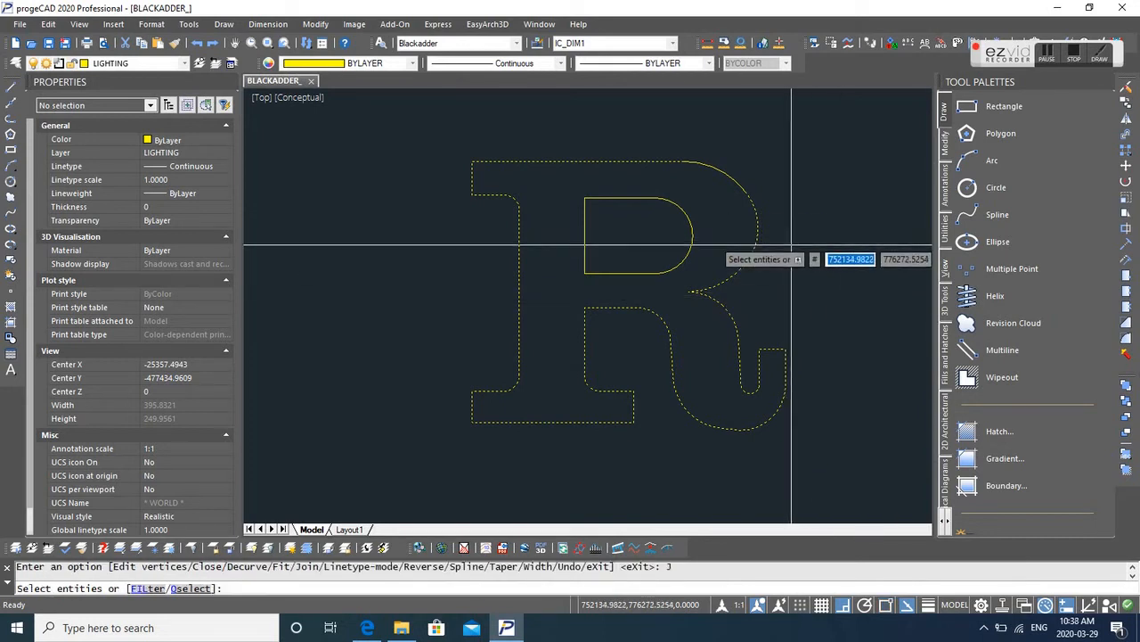
key(Return)
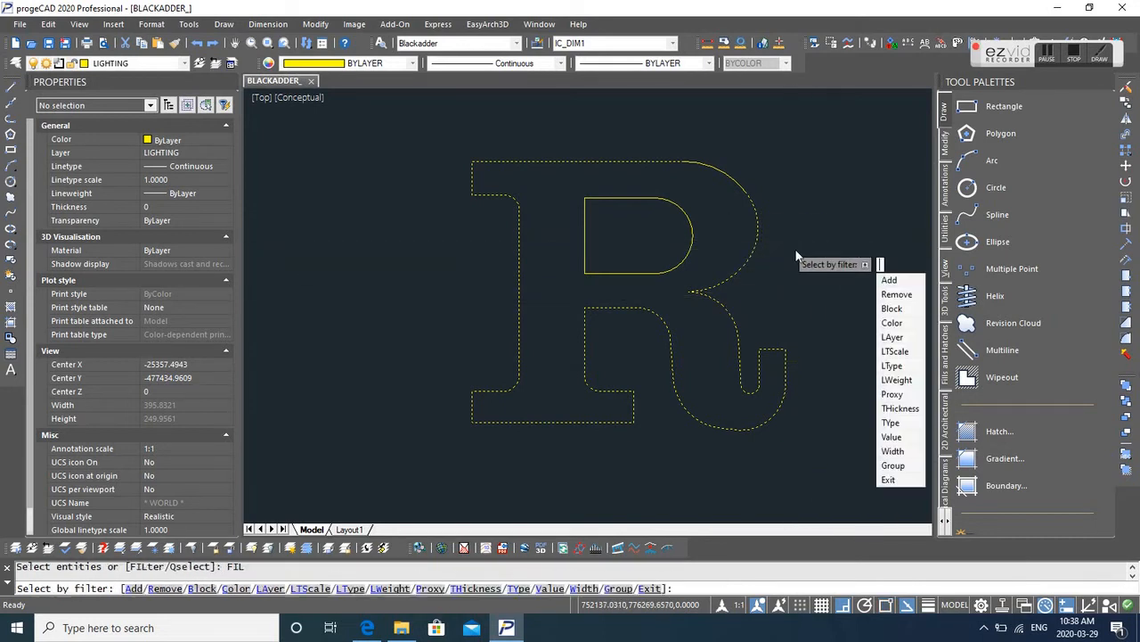
click(885, 281)
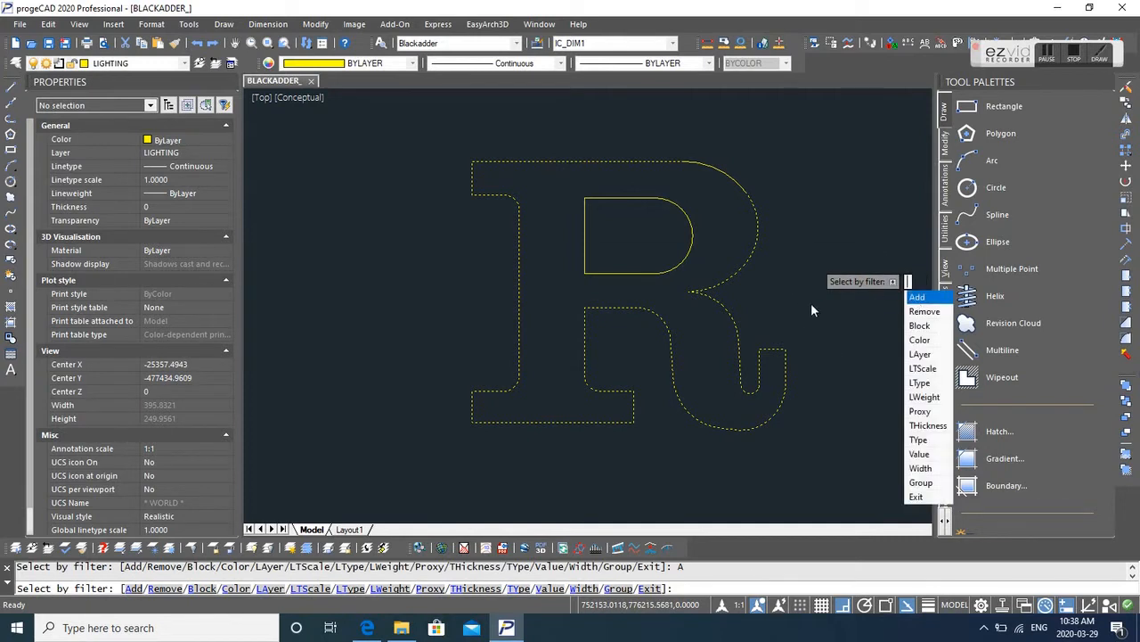
text(TH)
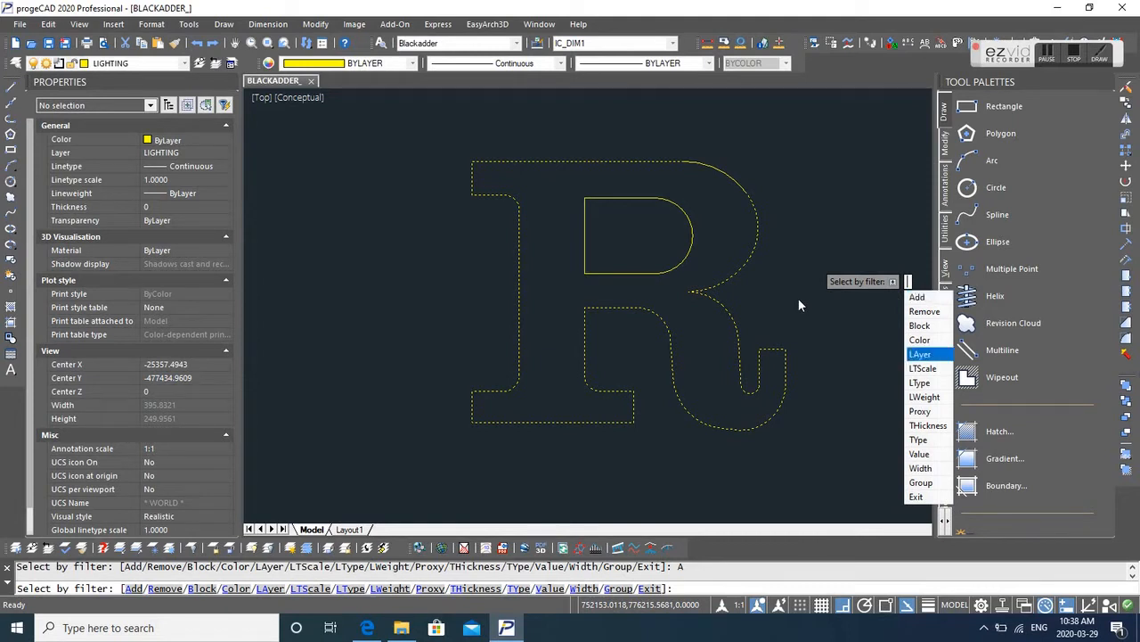
key(Return)
key(Return)
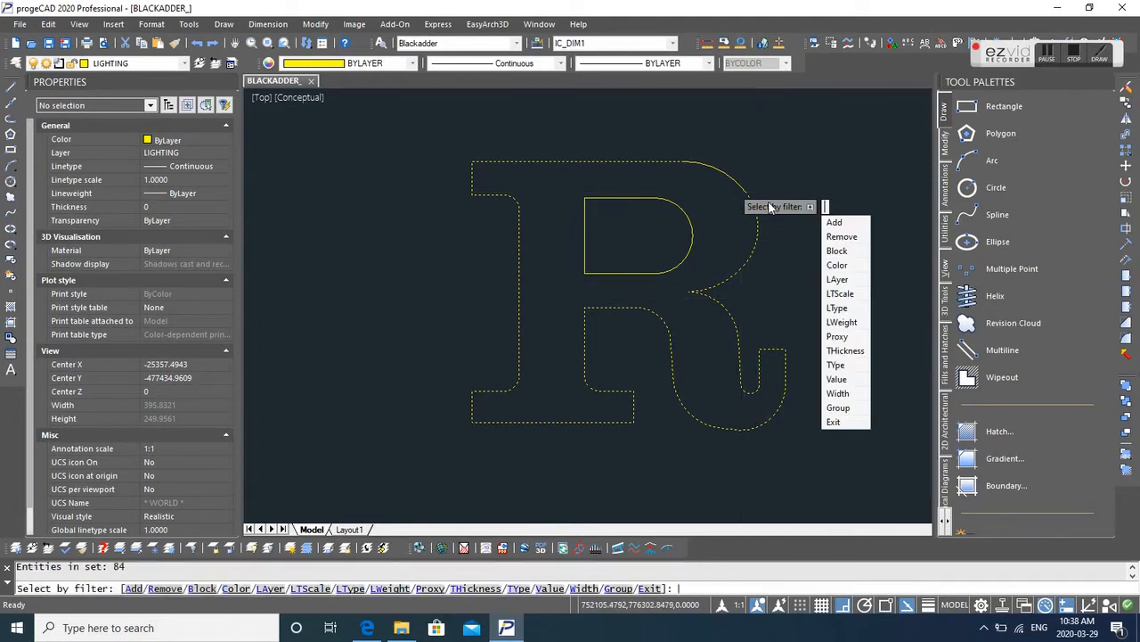
Step: Erase the R's upper bowl arc and undo the erasure
click(747, 191)
key(Delete)
key(ctrl+z)
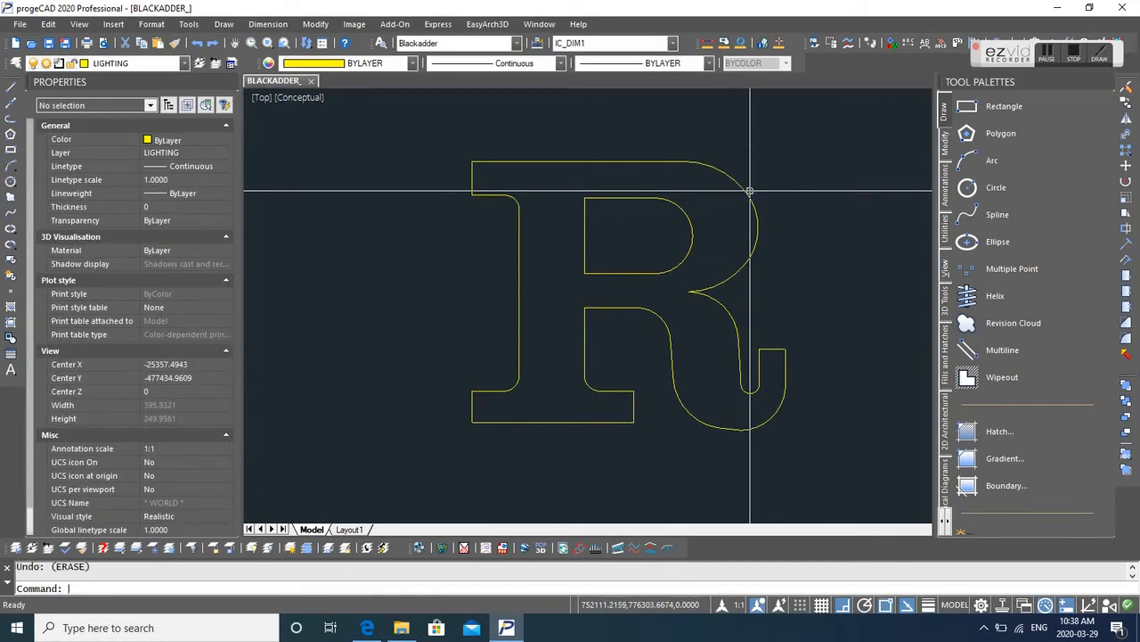
text(PE)
key(Return)
click(755, 206)
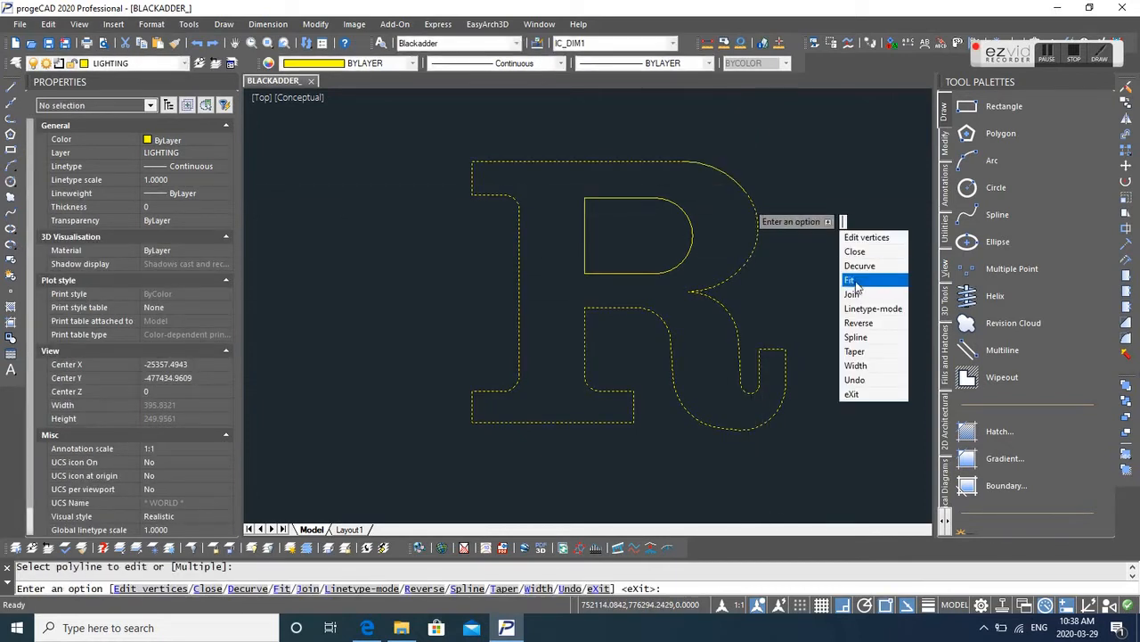
key(Escape)
Step: Try to join all entities with the Continuous linetype, chosen with Quick Select, to the R's outer polyline using Polyline Edit
text(P)
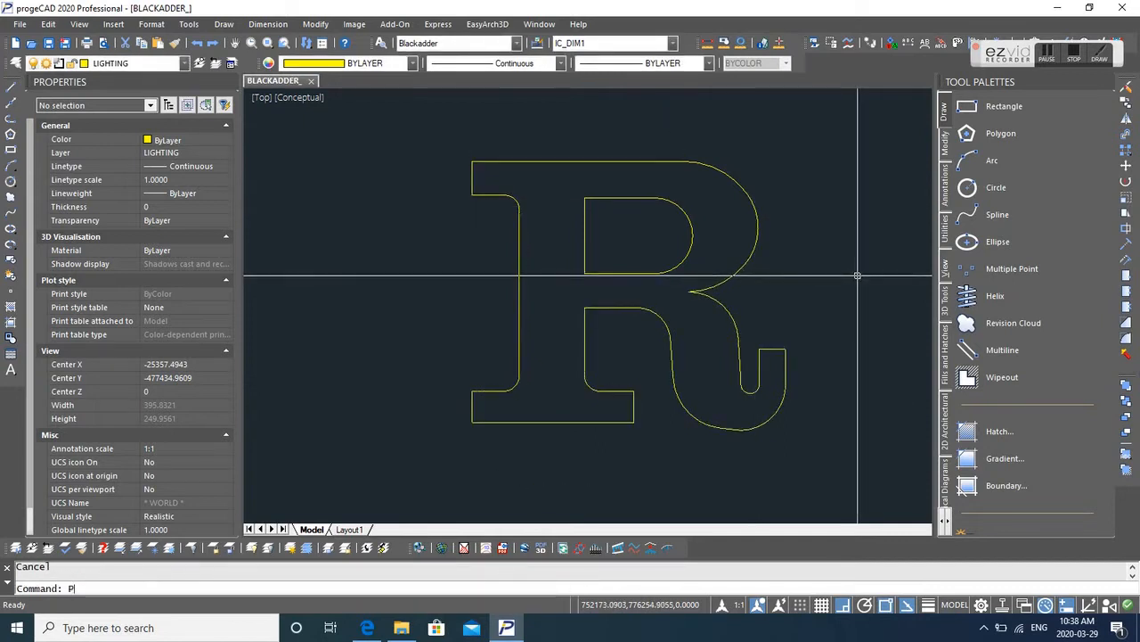
text(E)
key(Return)
click(766, 237)
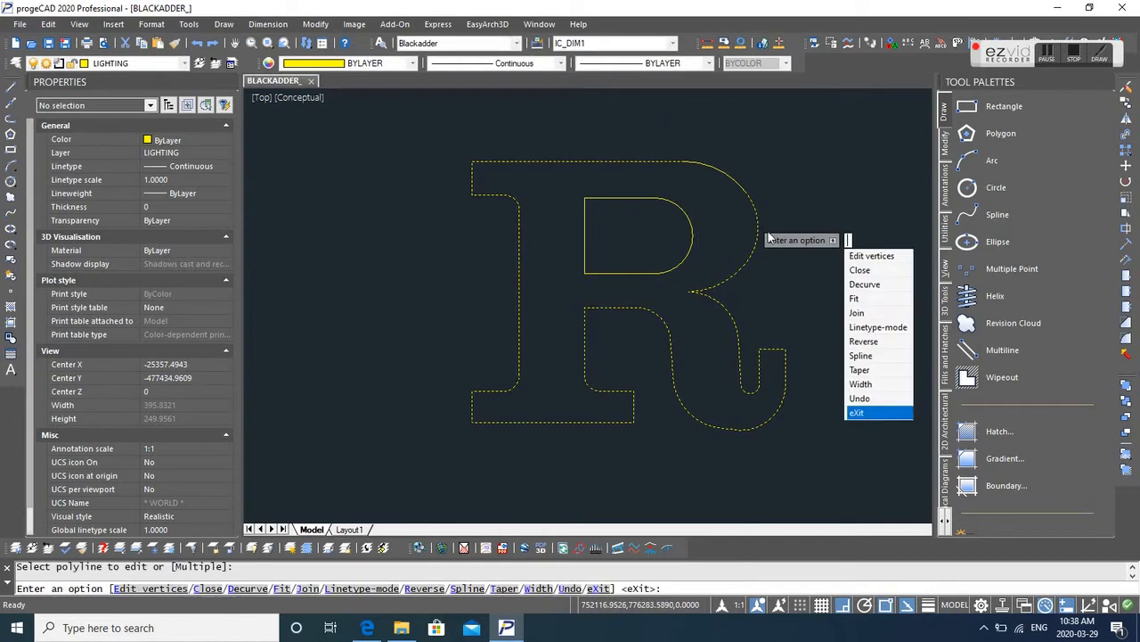
click(858, 312)
text(Q)
key(Return)
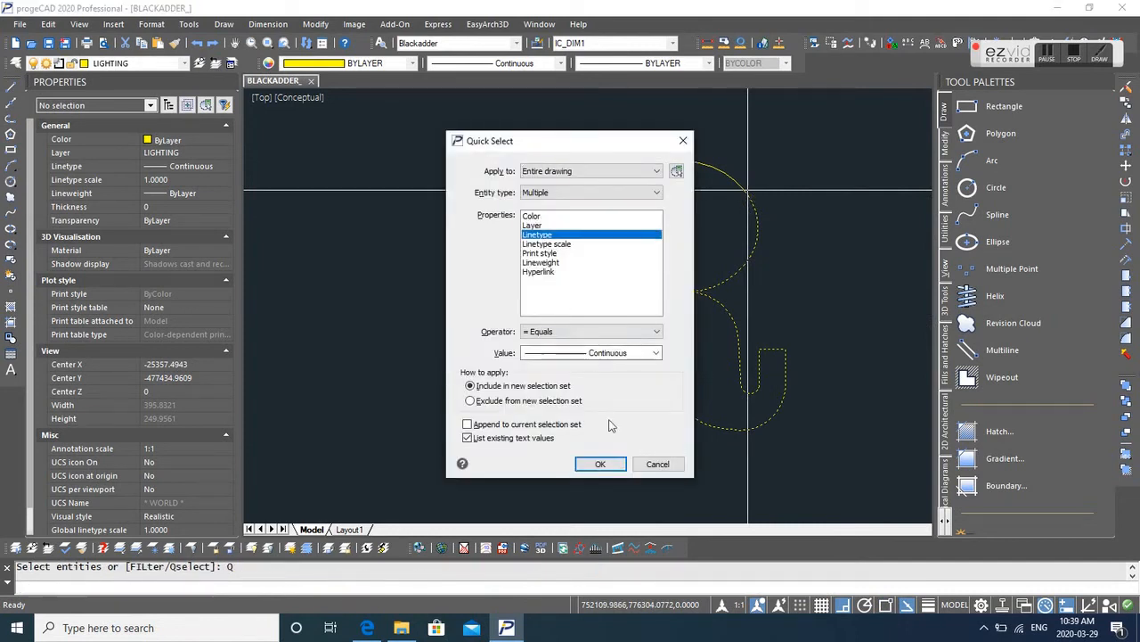
click(615, 463)
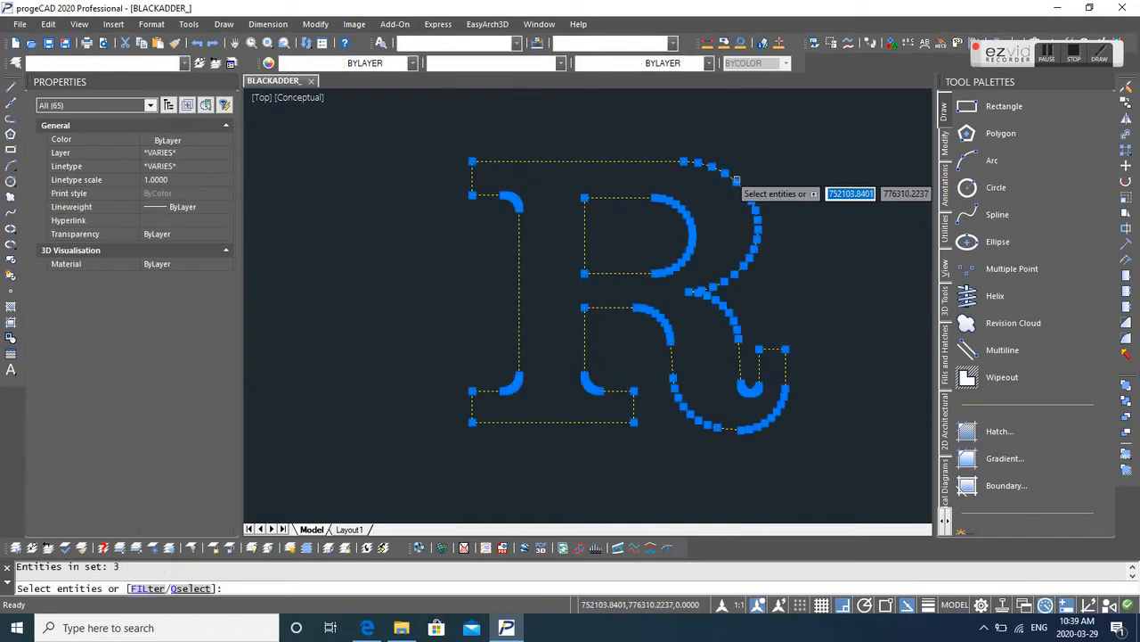
key(Escape)
click(742, 180)
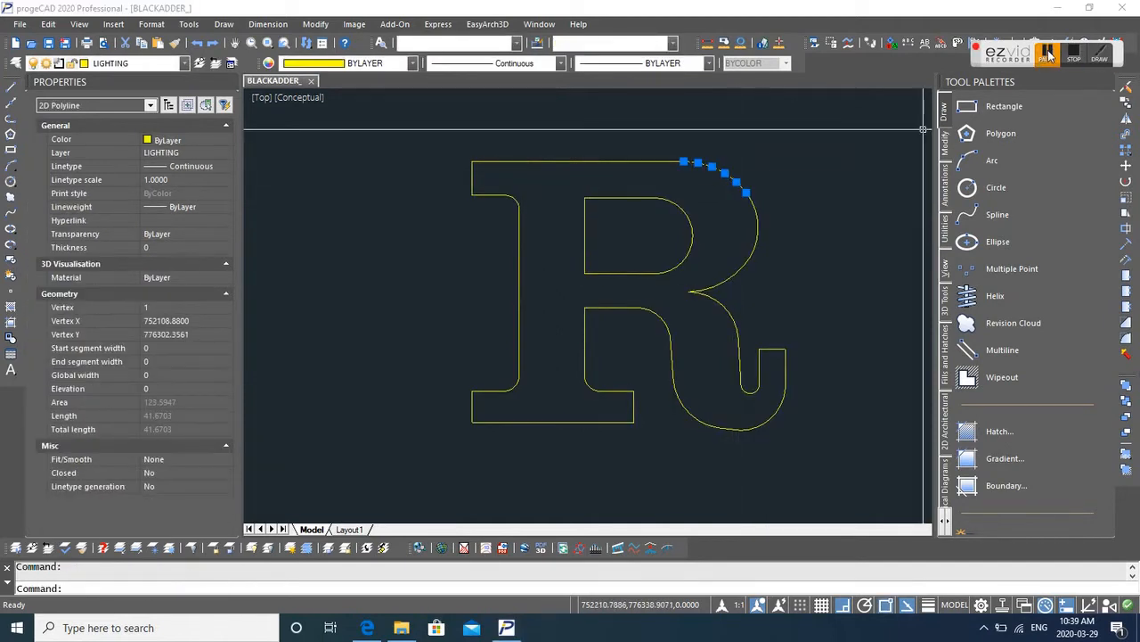
Step: Extrude the R's outer outline to a height of 6
key(Escape)
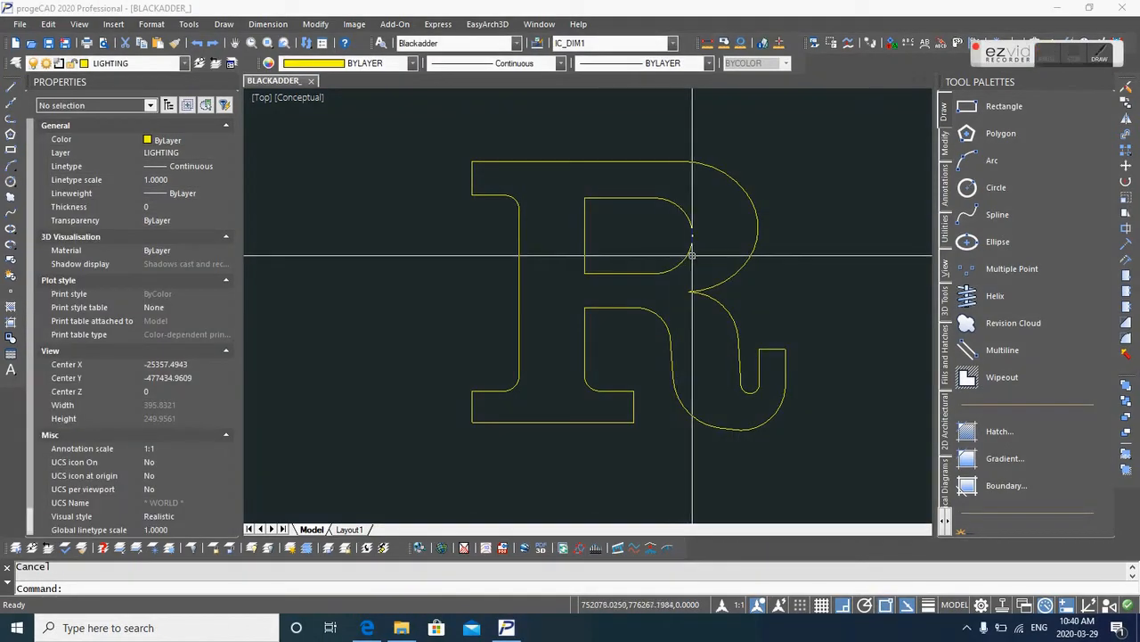
click(758, 234)
key(Escape)
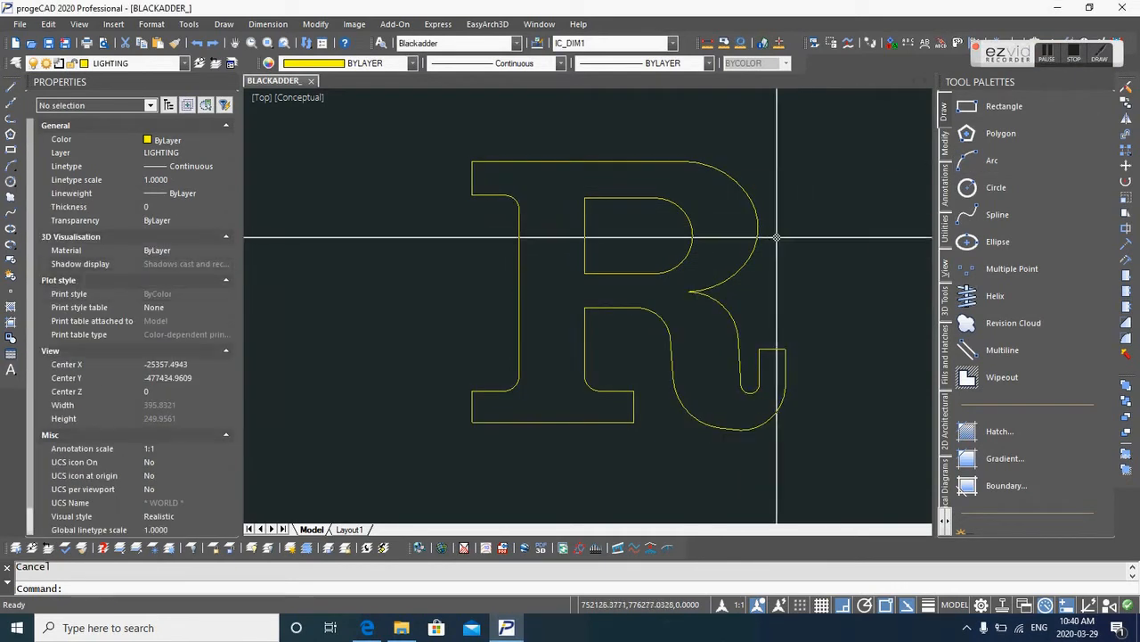
mouse_move(740, 298)
shift+middle_down()
mouse_move(756, 214)
mouse_move(752, 309)
shift+middle_up()
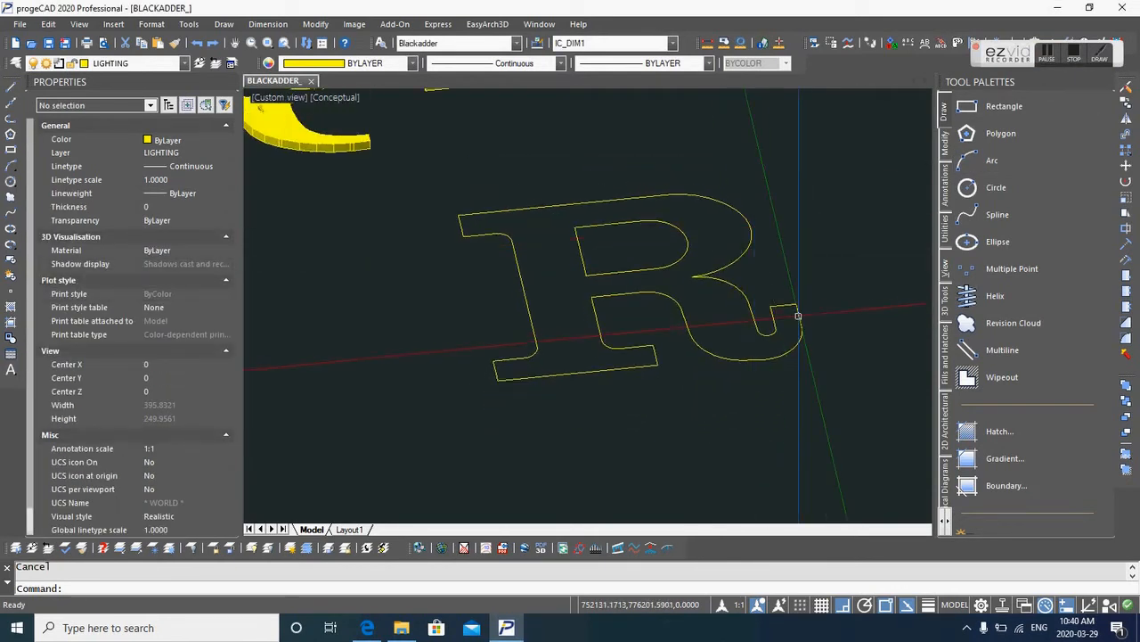
text(EXT)
key(Return)
click(751, 259)
key(Return)
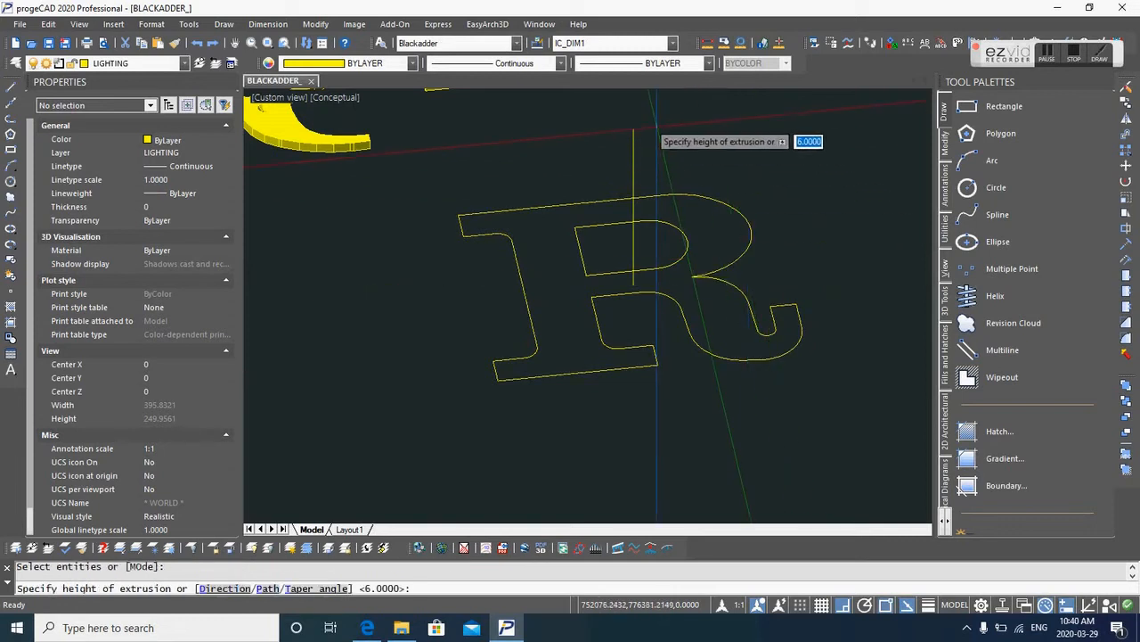
key(Return)
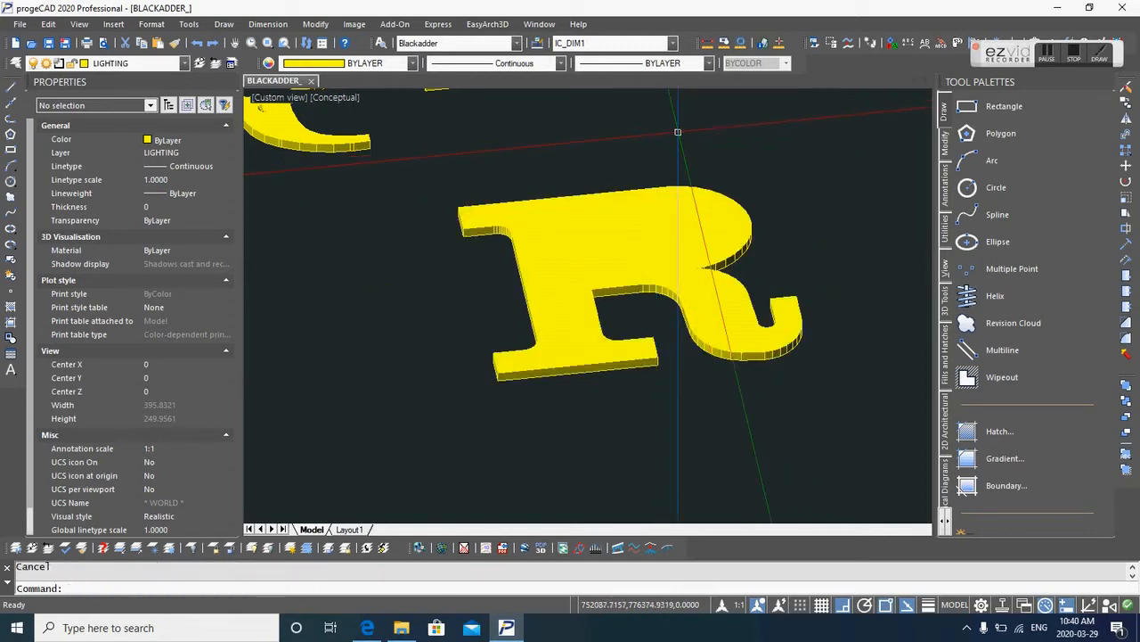
Step: Switch the visual style to 2D Wireframe and extrude the R's inner bowl outline to a height of 20
click(281, 97)
key(Escape)
click(331, 98)
click(366, 152)
click(347, 100)
click(385, 105)
key(Return)
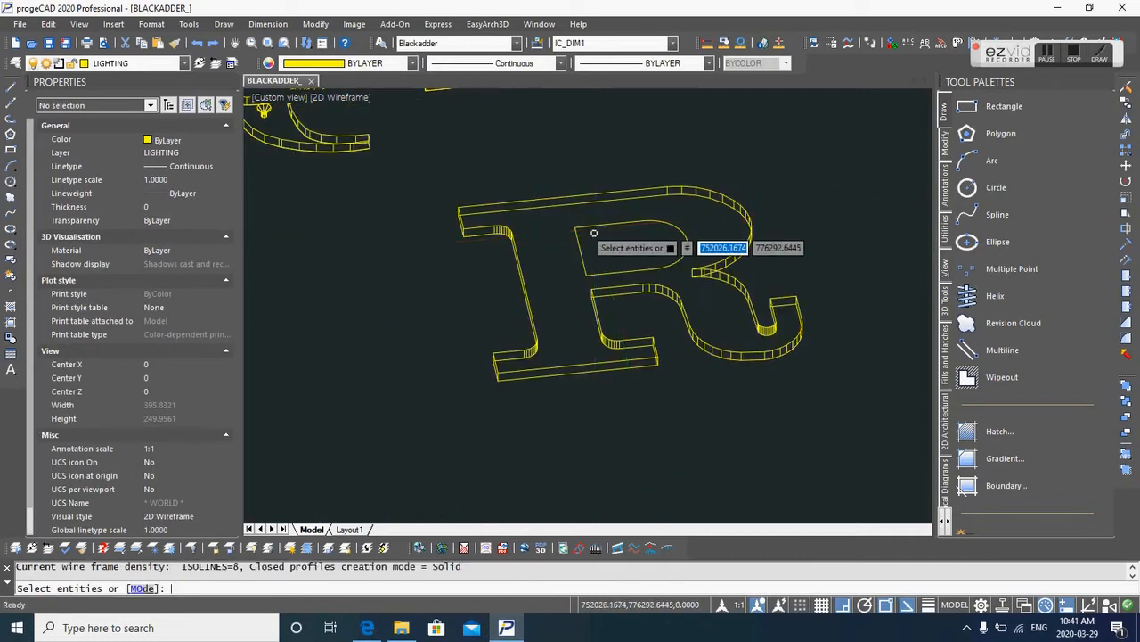
key(Return)
text(20)
key(Return)
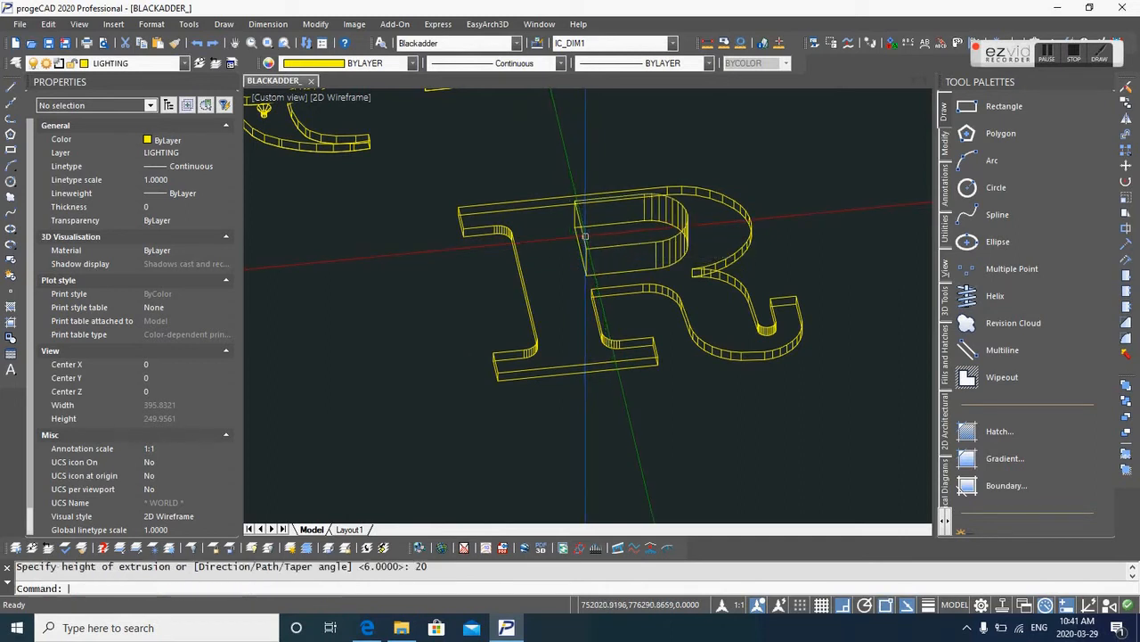
Step: Move the extruded bowl solid down in the Front view so it passes through both faces of the R
click(583, 234)
click(279, 104)
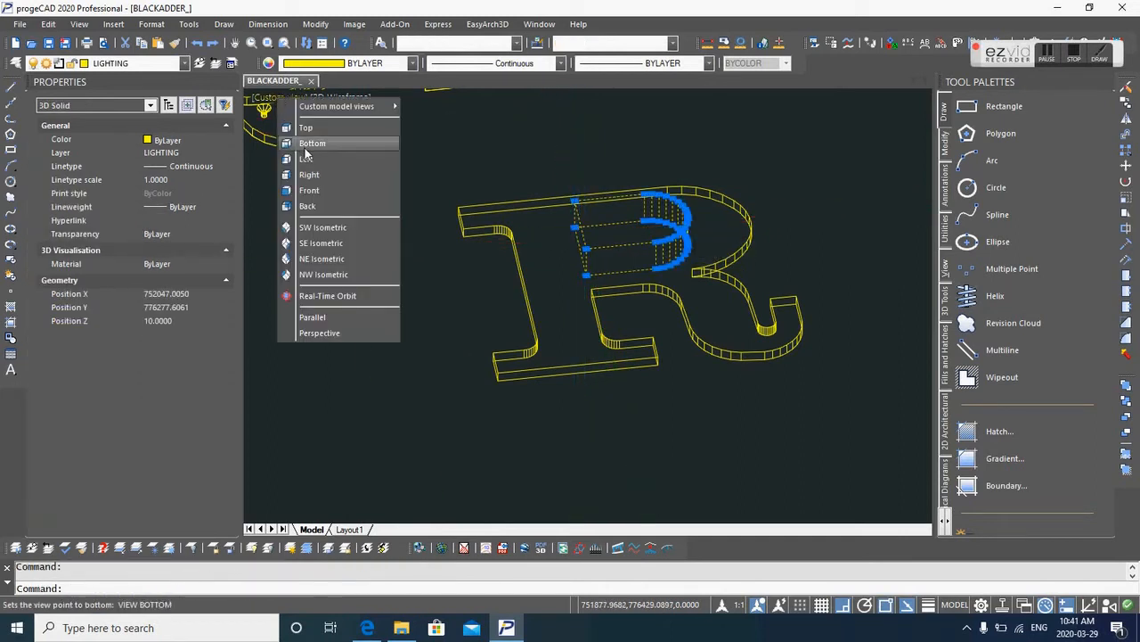
click(309, 190)
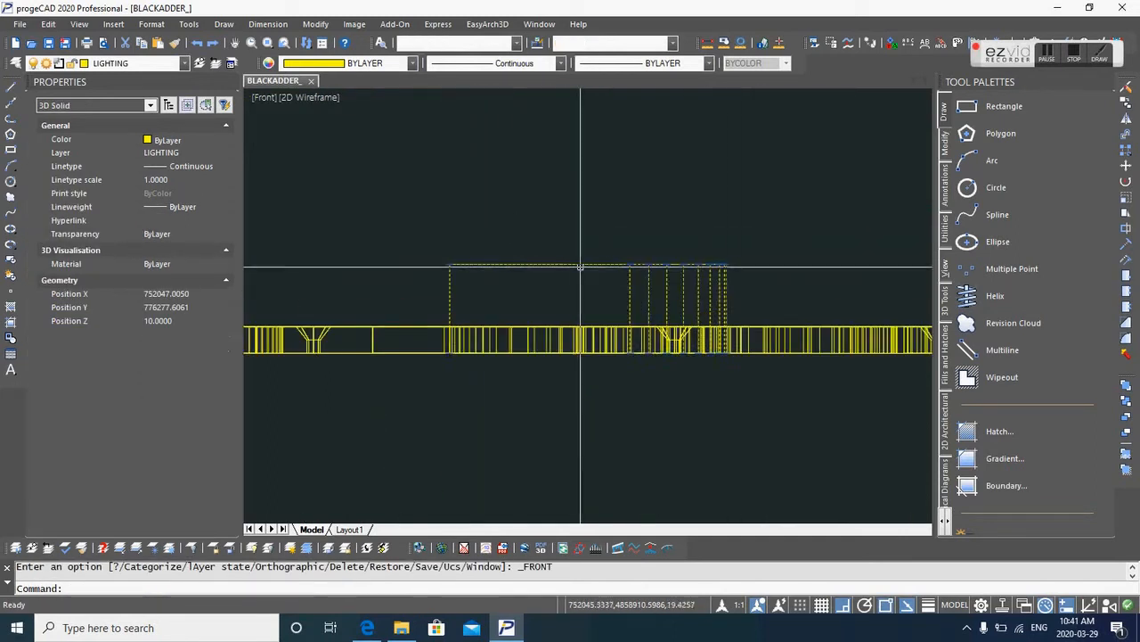
key(Escape)
text(m)
key(Return)
click(615, 264)
key(Return)
click(377, 153)
click(377, 183)
key(Escape)
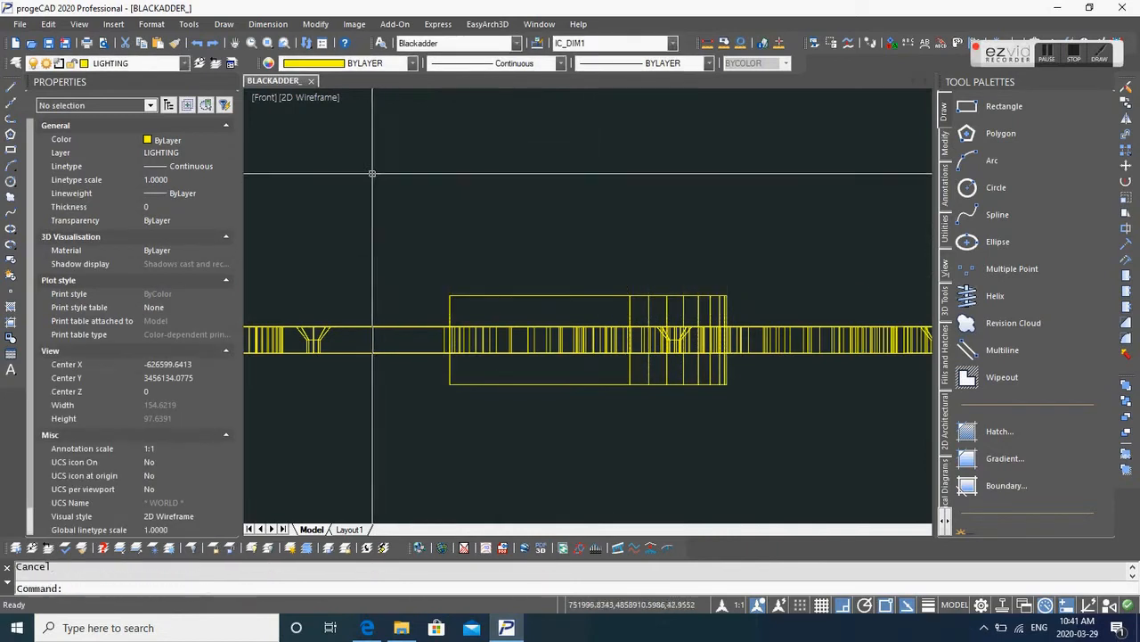
Step: Show the R from a southwest isometric direction with the Realistic visual style
click(269, 100)
click(322, 231)
scroll(741, 251, up, 6)
shift+middle_drag(687, 256, 637, 298)
scroll(637, 297, up, 3)
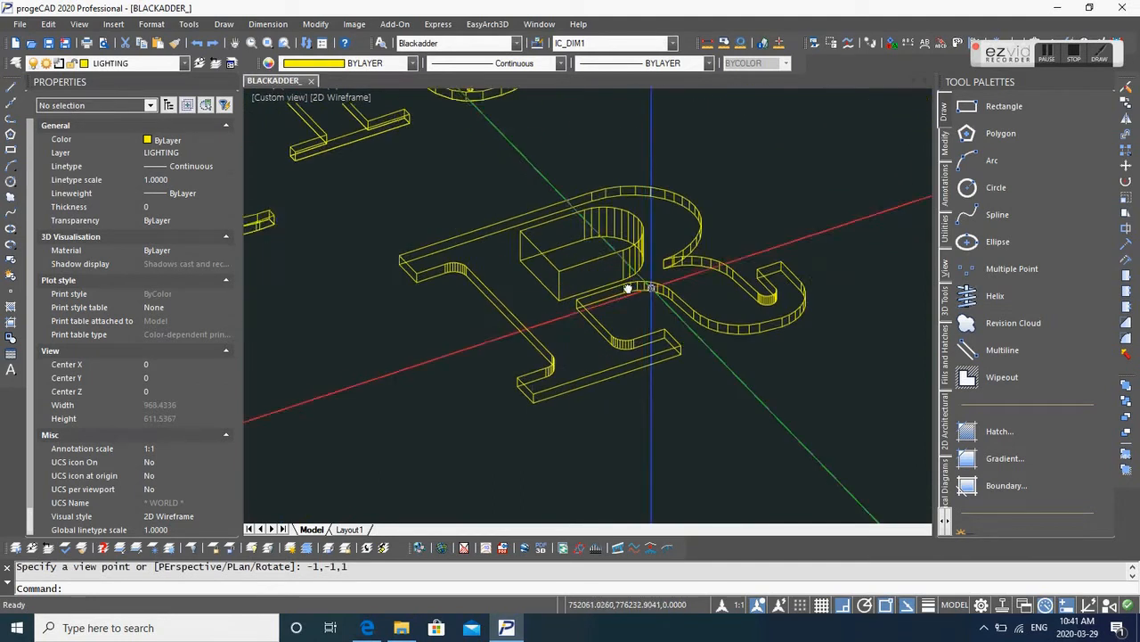
scroll(656, 288, down, 1)
click(346, 98)
click(379, 155)
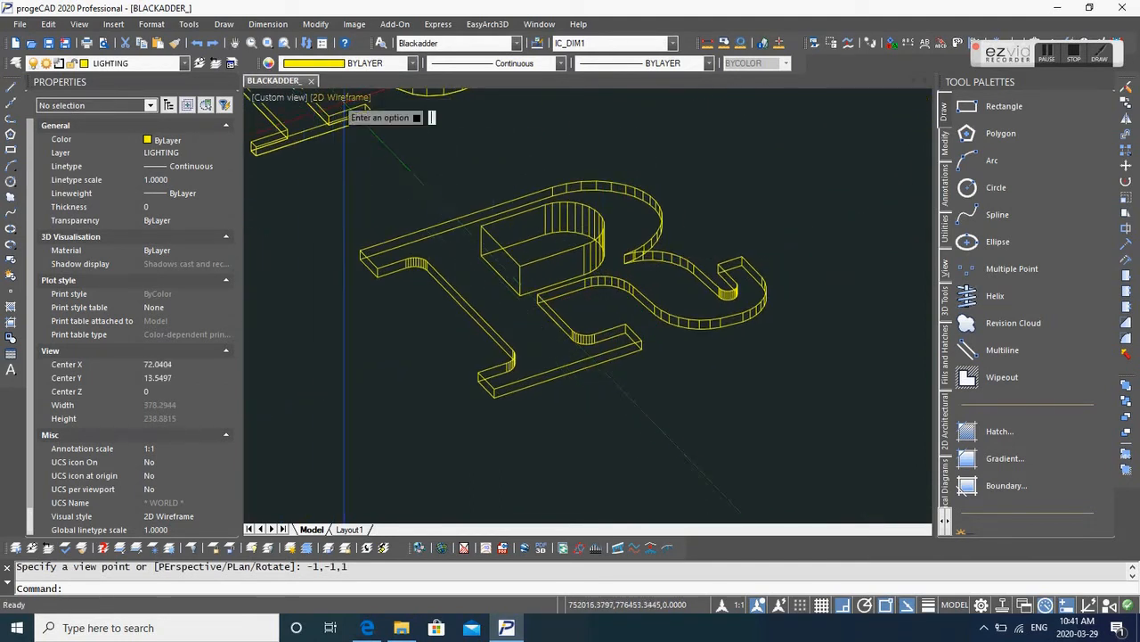
shift+middle_drag(626, 277, 656, 294)
scroll(590, 241, up, 4)
scroll(591, 241, down, 6)
scroll(594, 219, up, 4)
middle_drag(656, 294, 662, 301)
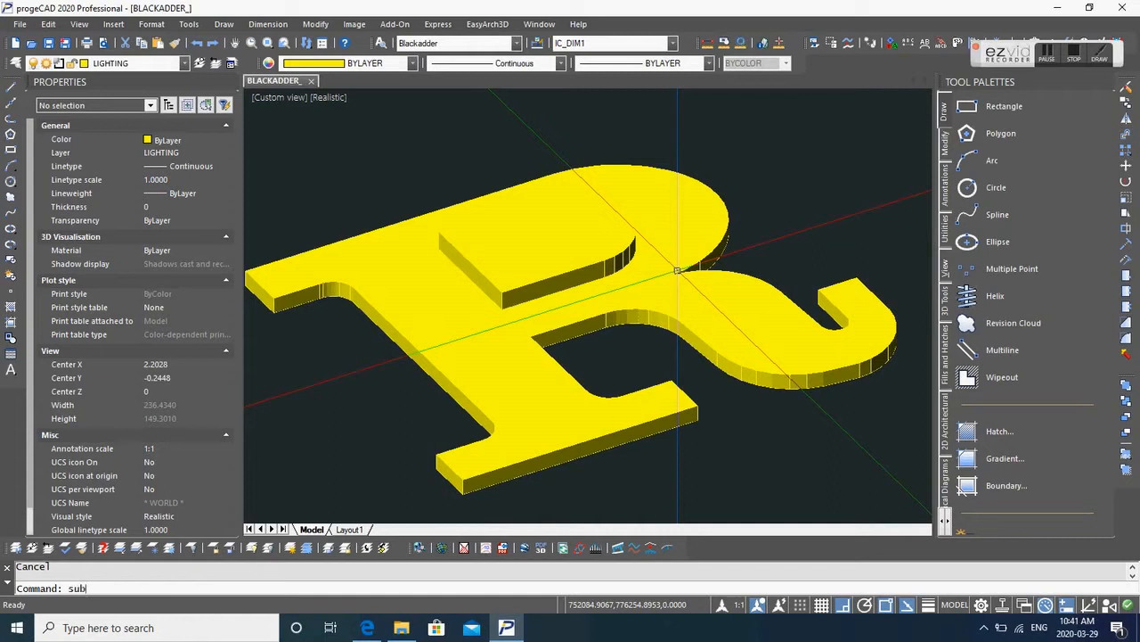
Step: Subtract the bowl solid from the extruded R to cut the letter's inner opening
key(Return)
click(748, 270)
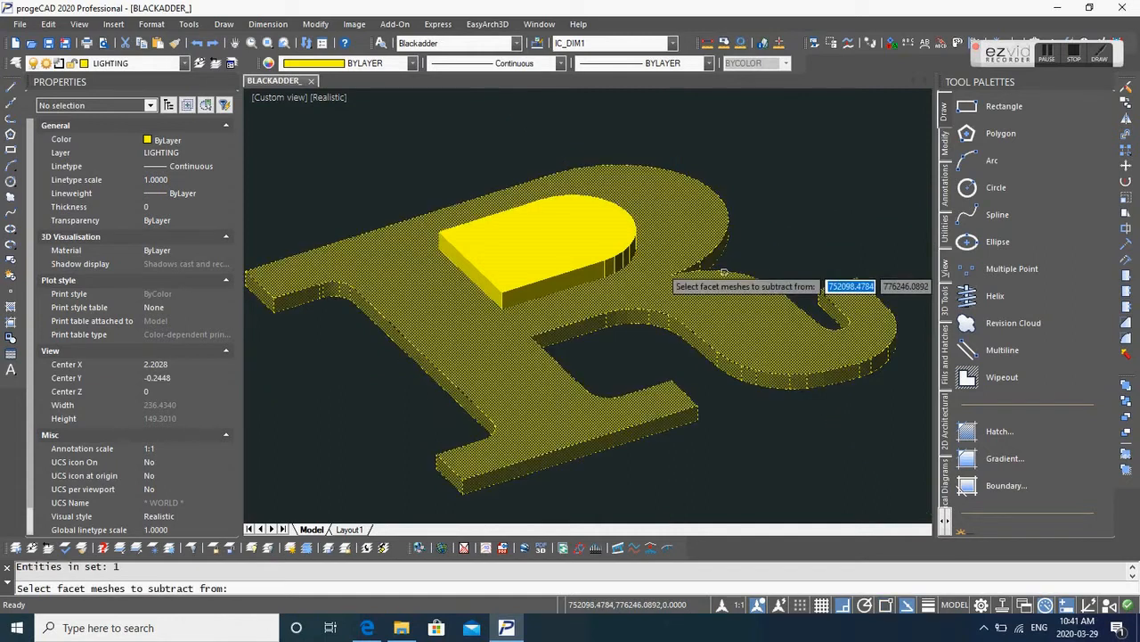
key(Return)
click(642, 232)
key(Return)
scroll(715, 255, down, 1)
shift+middle_drag(715, 255, 802, 283)
Step: Show a screw hole in the existing letters from the Front view in 2D Wireframe
scroll(662, 287, down, 5)
middle_click(744, 328)
middle_click(744, 328)
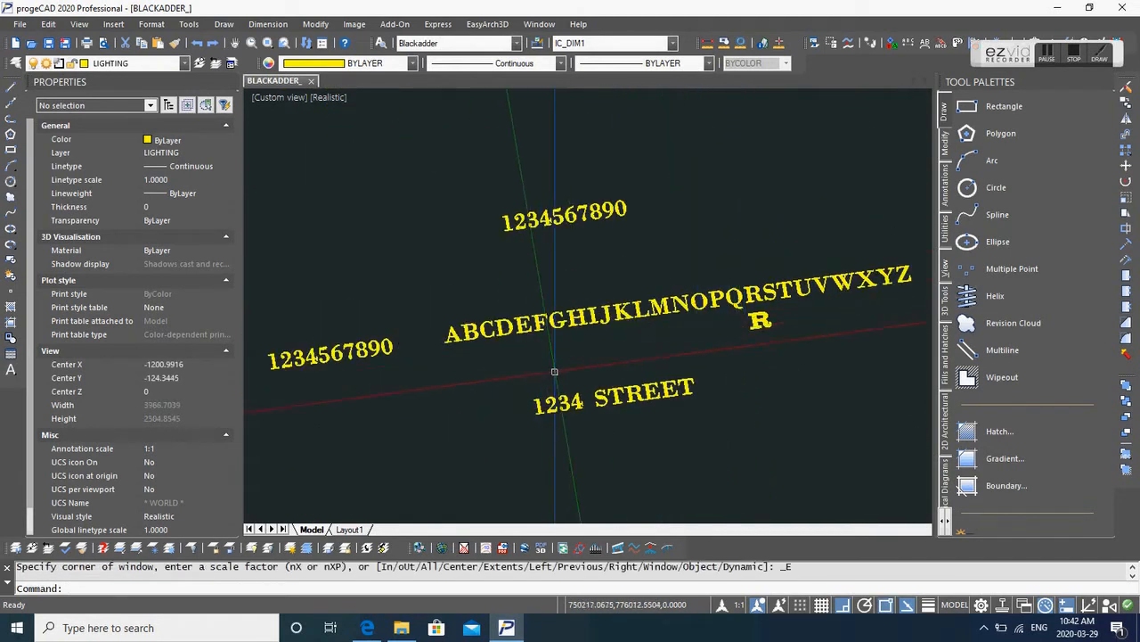
scroll(685, 402, up, 5)
click(294, 98)
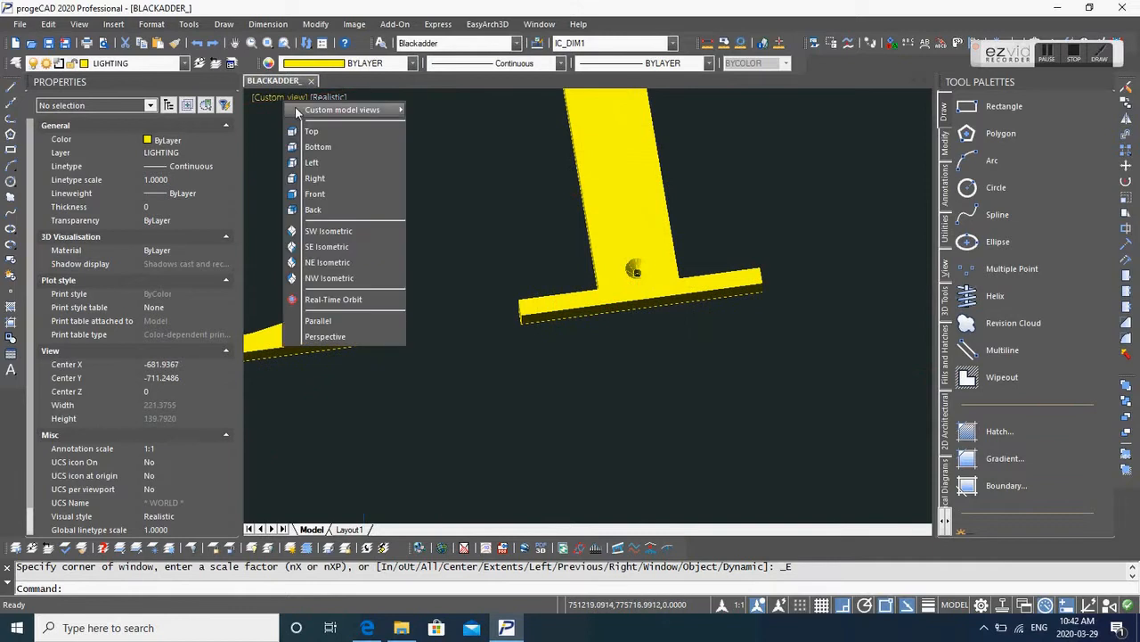
click(314, 193)
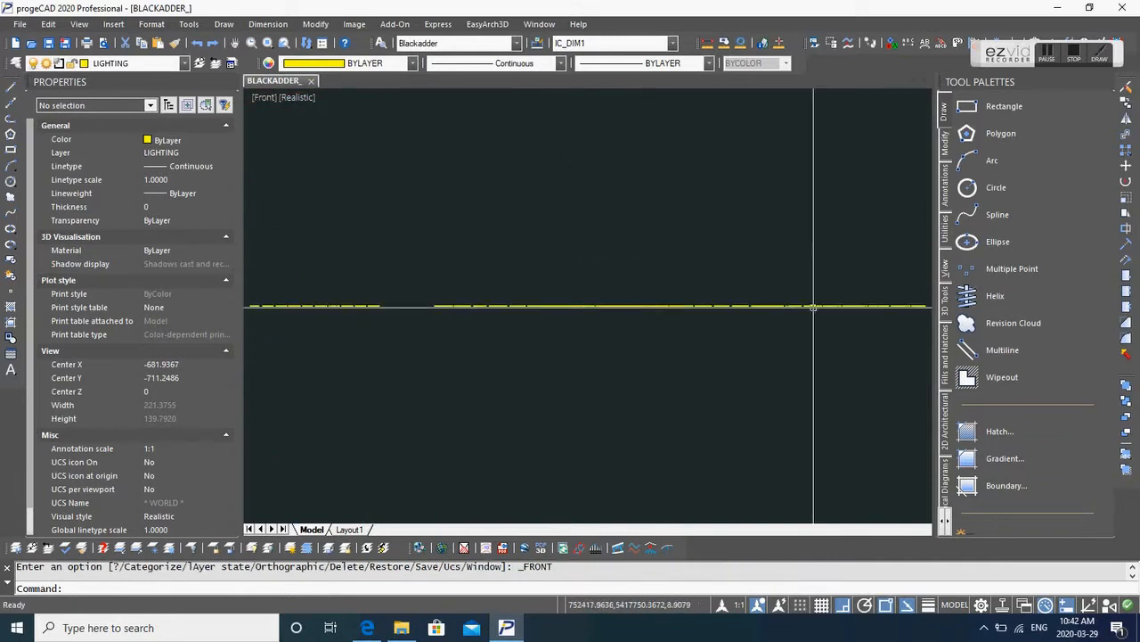
click(299, 98)
click(343, 107)
scroll(637, 308, up, 5)
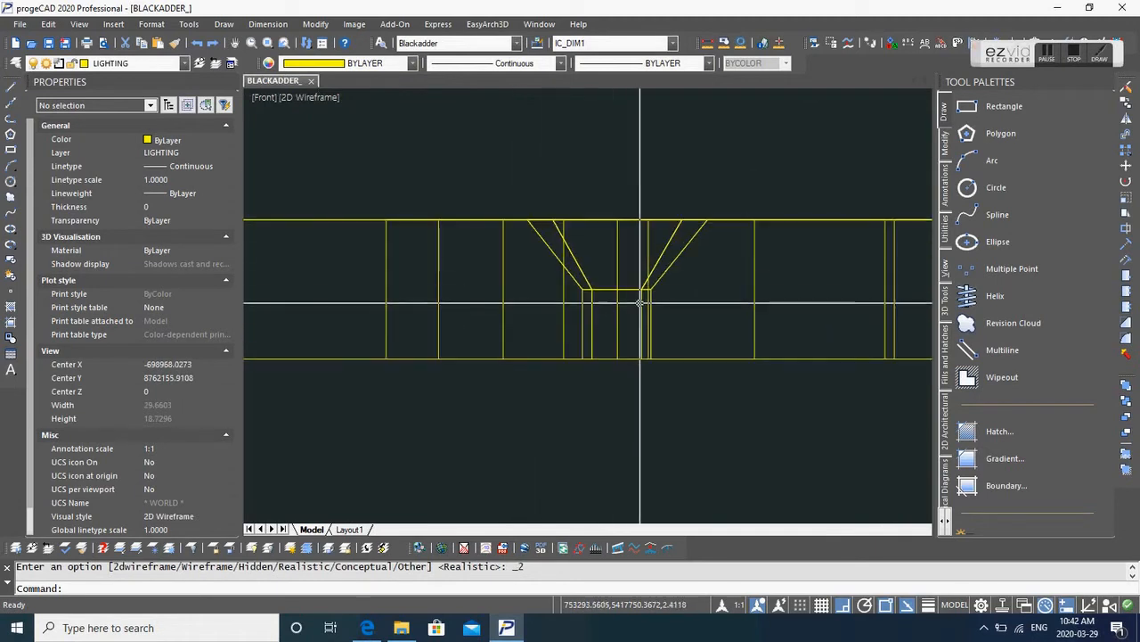
Step: Try to trace half of the countersunk screw hole's profile with a polyline
middle_drag(639, 303, 642, 370)
text(pl)
key(Return)
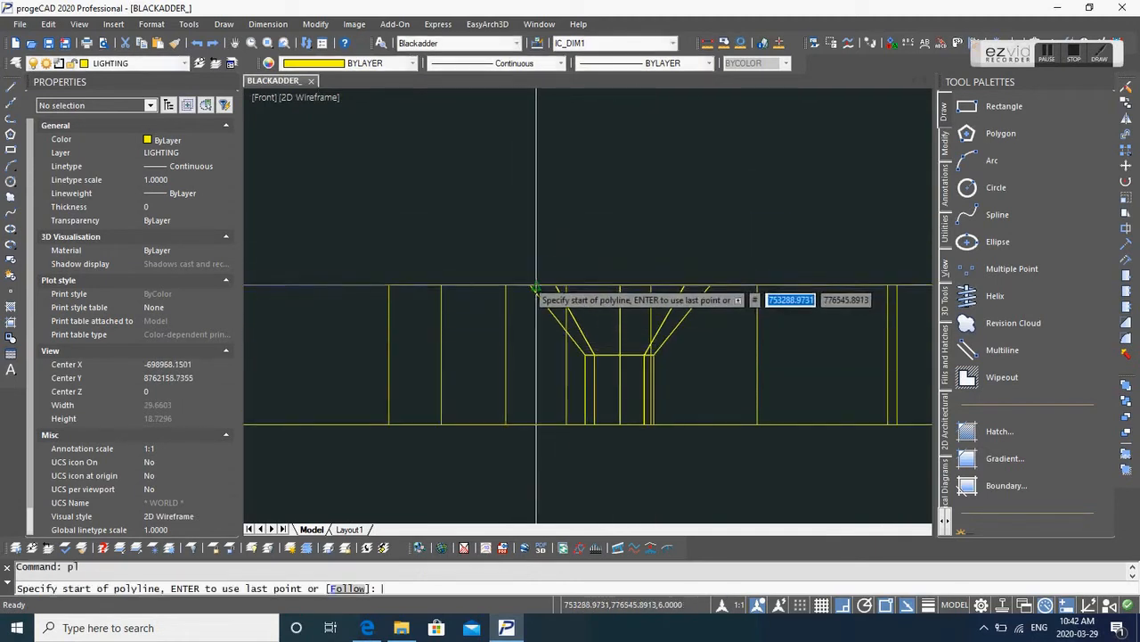
click(621, 285)
click(620, 424)
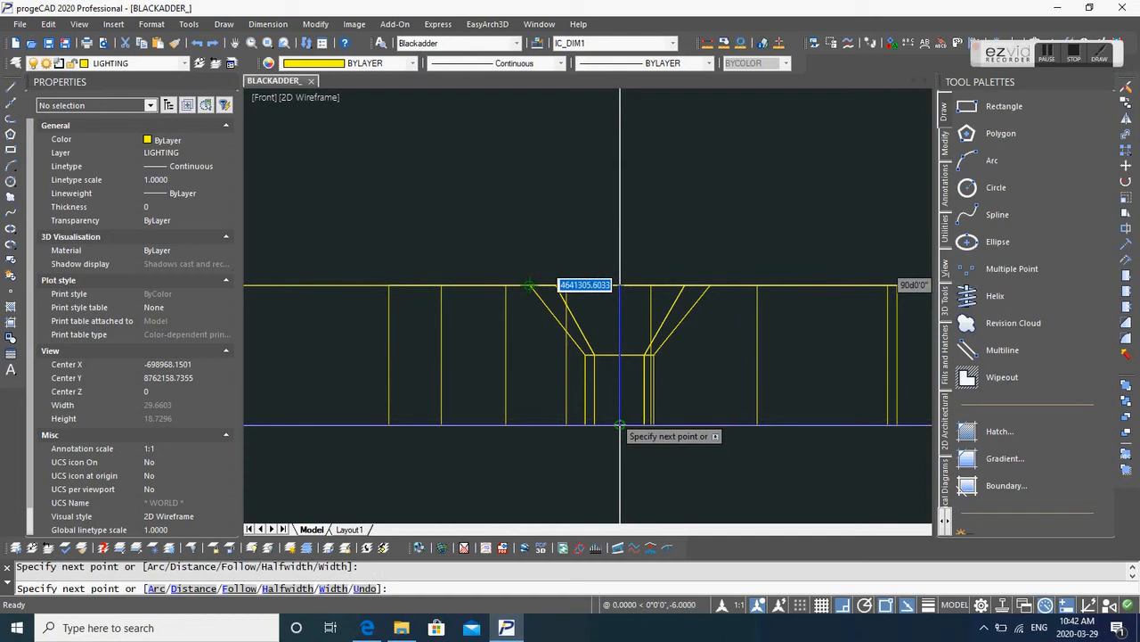
click(585, 424)
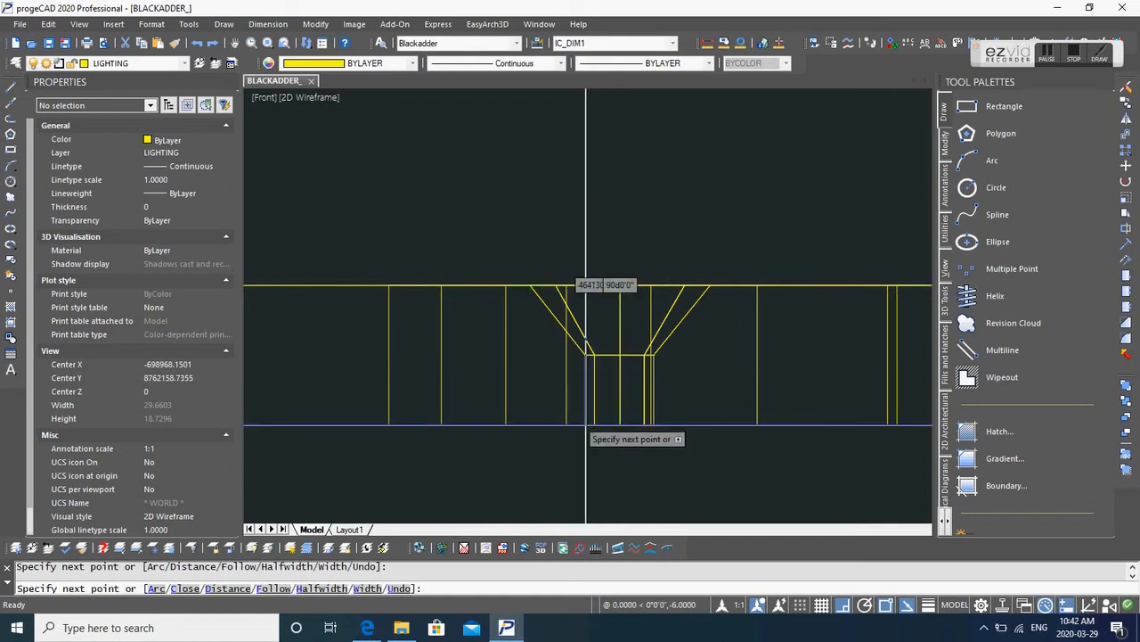
click(586, 360)
key(Return)
text(m)
key(Return)
text(m)
key(Escape)
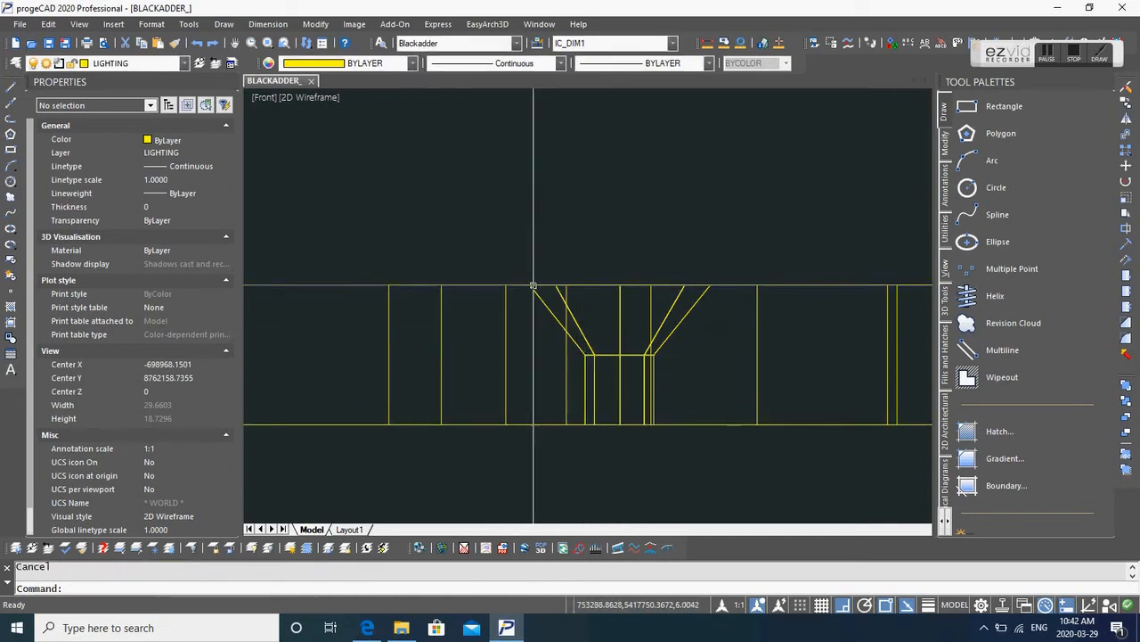
Step: Move the traced half profile above the letters and erase it
text(m)
key(Return)
click(519, 257)
click(689, 468)
key(Return)
click(690, 376)
click(690, 220)
text(e)
key(Return)
click(584, 128)
key(Return)
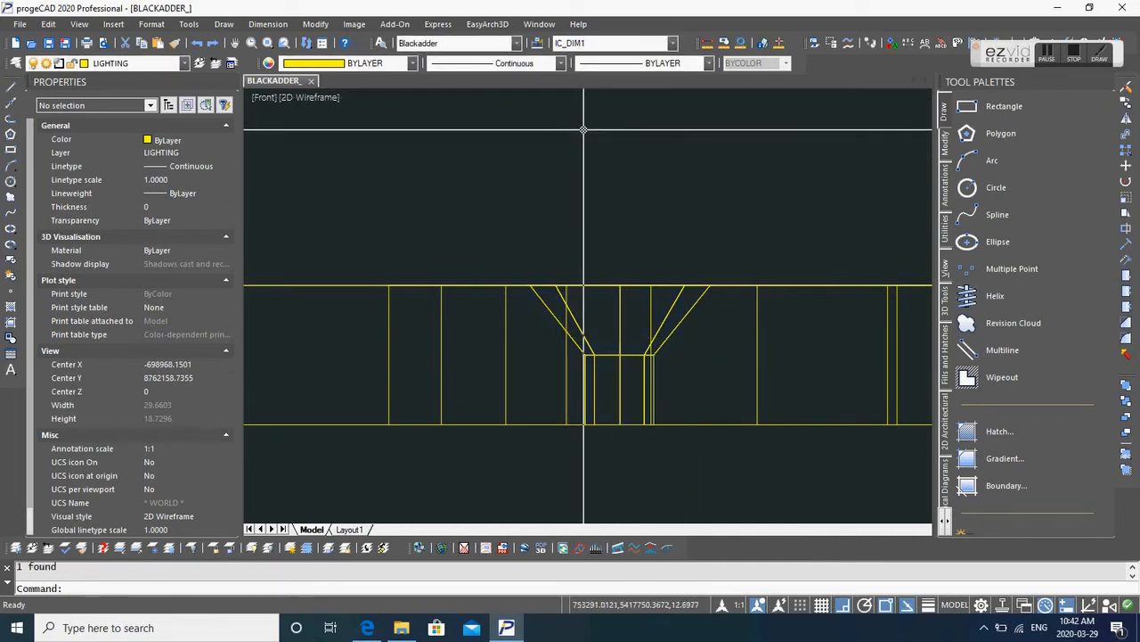
Step: Trace half of the countersunk screw hole's profile with connected lines and close the shape
text(l)
key(Return)
click(528, 285)
click(620, 285)
click(620, 424)
click(586, 424)
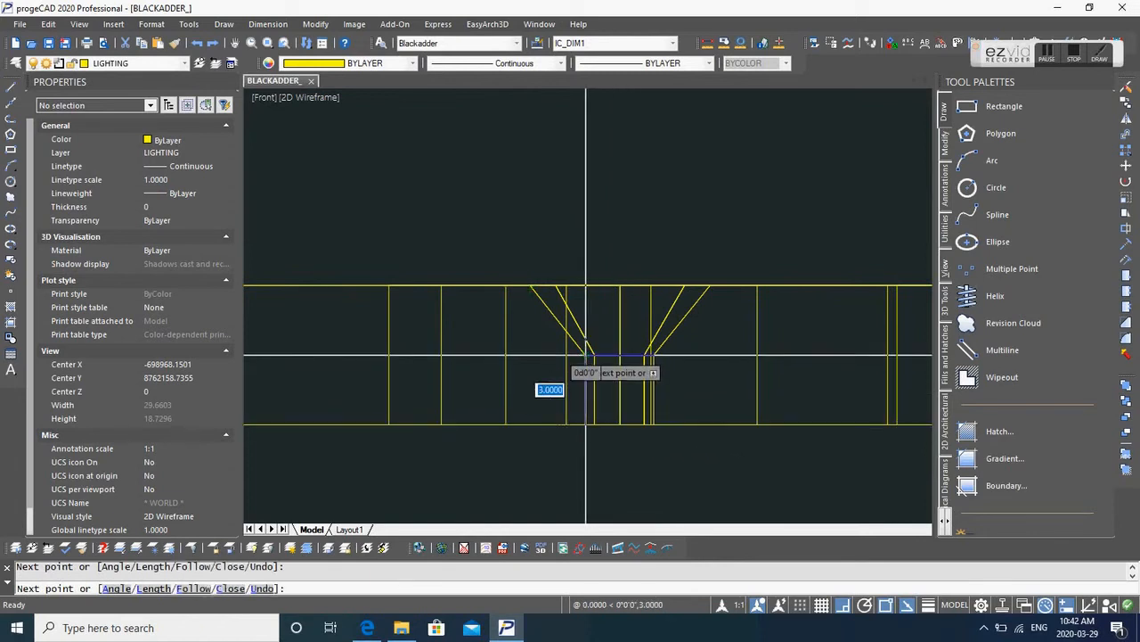
text(c)
key(Return)
Step: Move the closed half profile straight up, clear of the letters
text(m)
key(Return)
text(l)
key(Return)
key(Return)
click(668, 458)
click(658, 255)
middle_drag(663, 248, 693, 368)
Step: Set the half profile's lines to Color 253
click(669, 163)
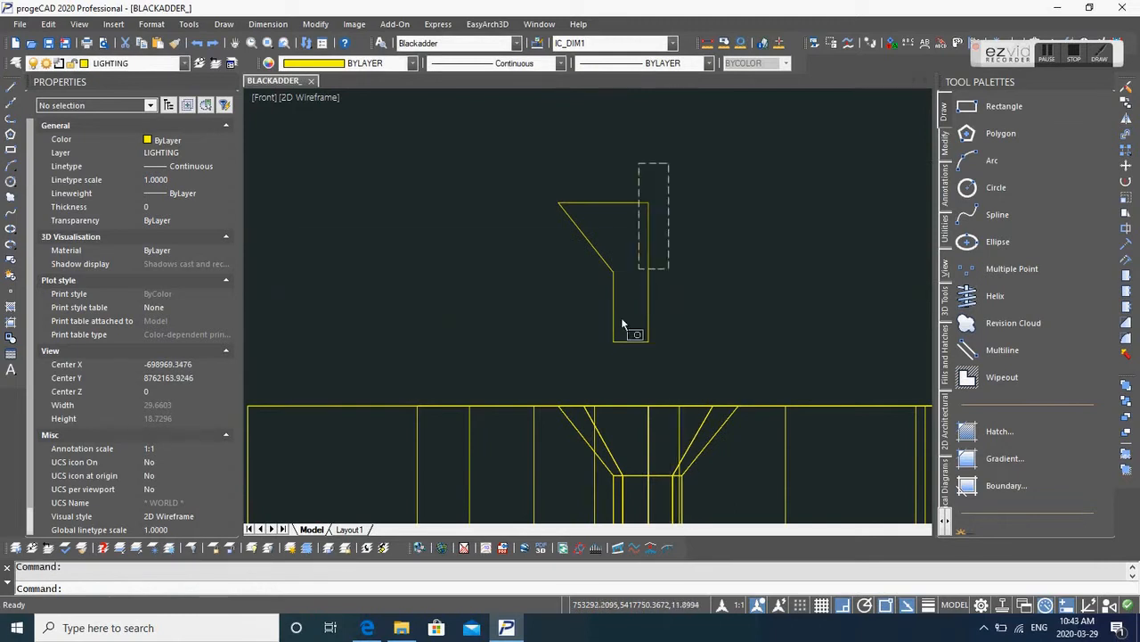
click(595, 357)
click(396, 181)
key(Escape)
Step: Try to join the half profile's lines with Polyline Edit, choosing the Color 253 entities through Quick Select
text(pe)
key(Return)
click(640, 203)
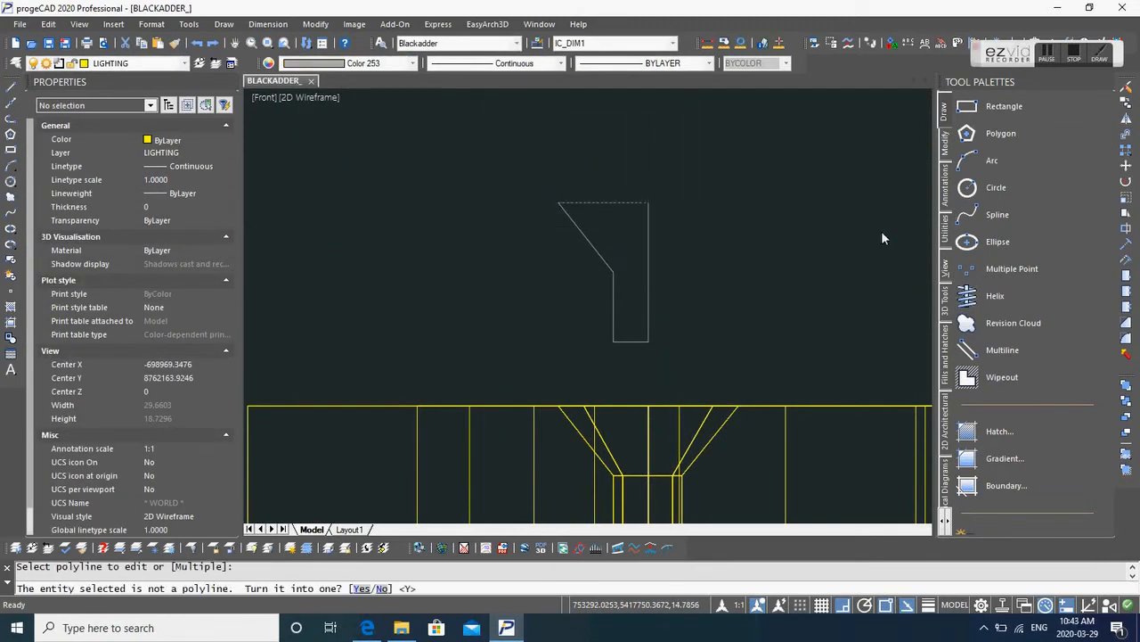
key(Return)
click(777, 286)
text(q)
key(Return)
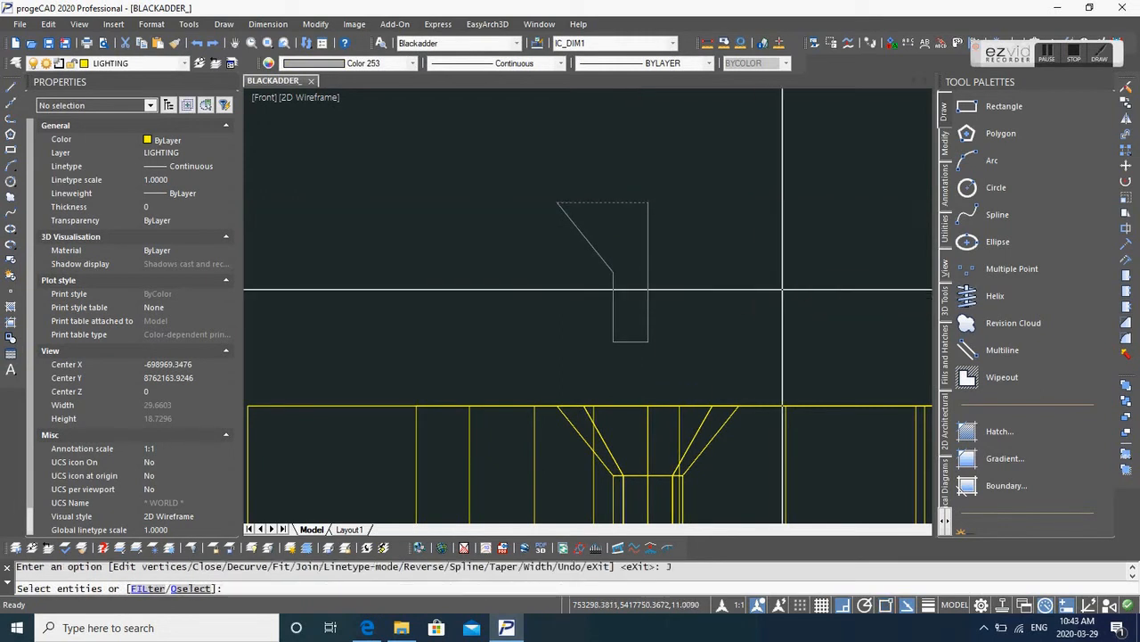
click(620, 352)
click(610, 441)
click(494, 497)
click(595, 463)
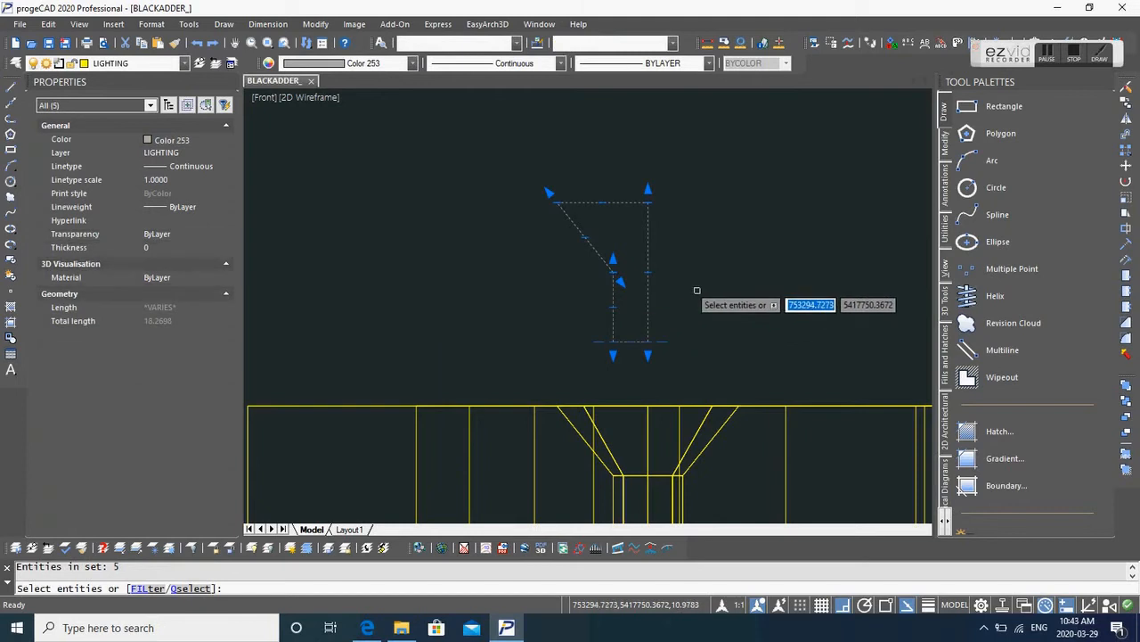
key(Escape)
click(649, 289)
key(Escape)
key(Return)
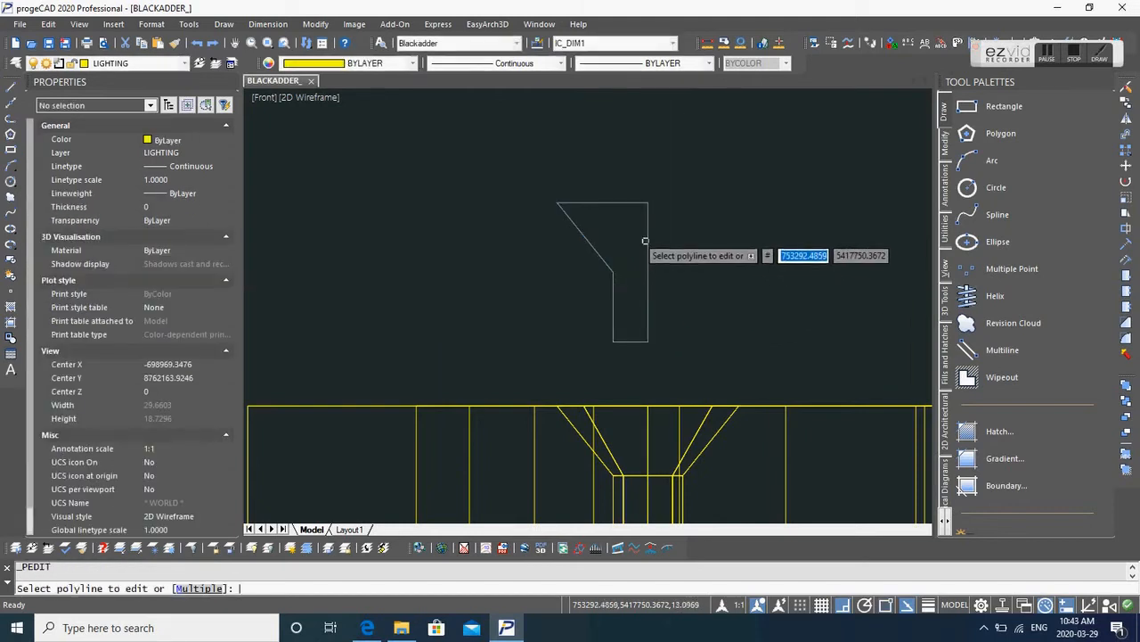
click(645, 241)
key(Return)
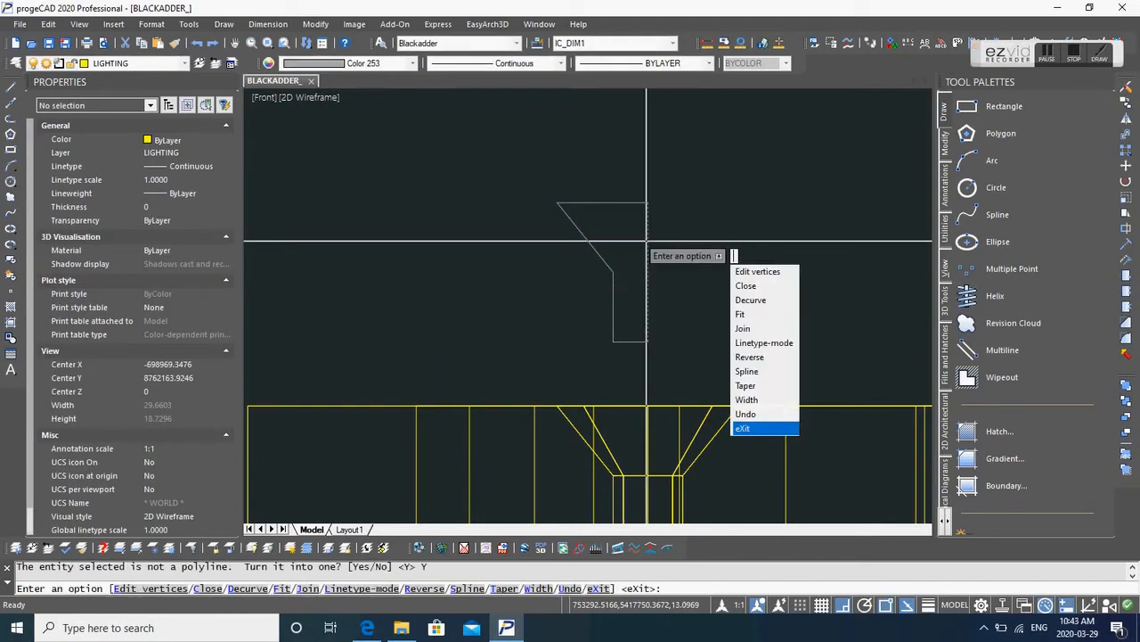
key(Escape)
key(Return)
click(647, 287)
key(Return)
Step: Join the screw hole profile's lines to its vertical center line with Polyline Edit, selecting them by color through Quick Select
key(Return)
click(647, 288)
click(738, 366)
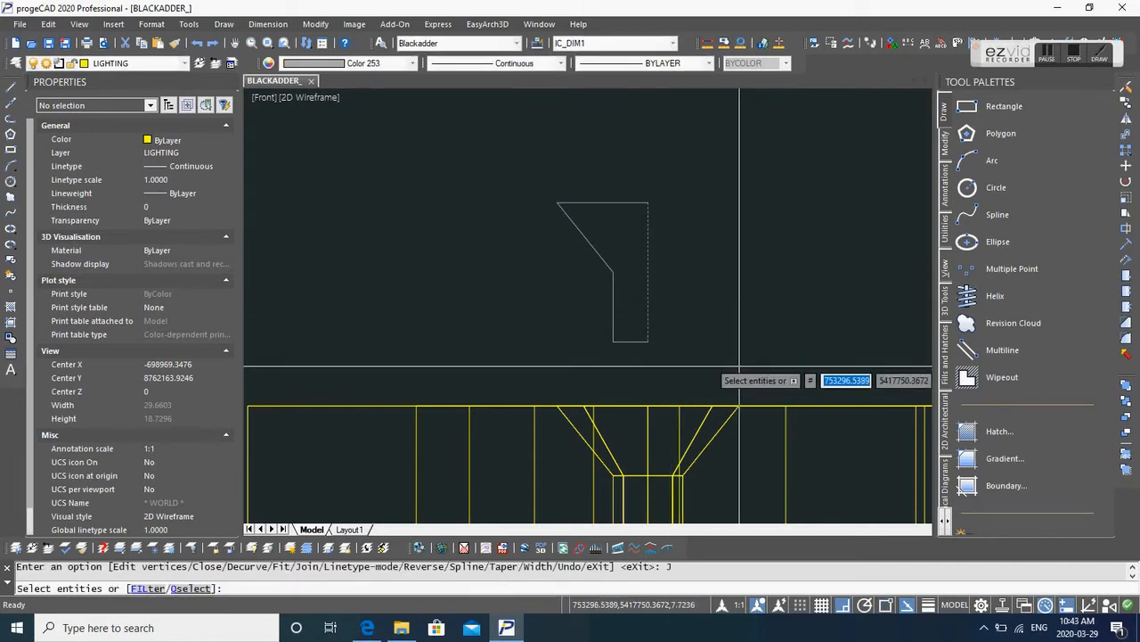
text(q)
key(Return)
click(655, 352)
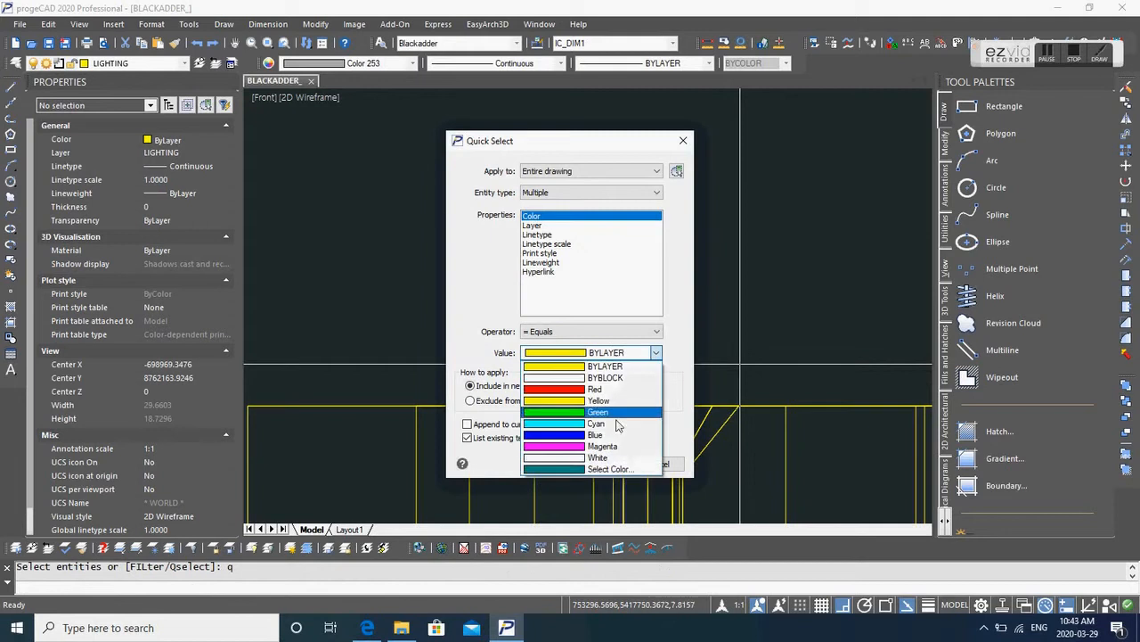
click(613, 469)
click(505, 496)
click(592, 463)
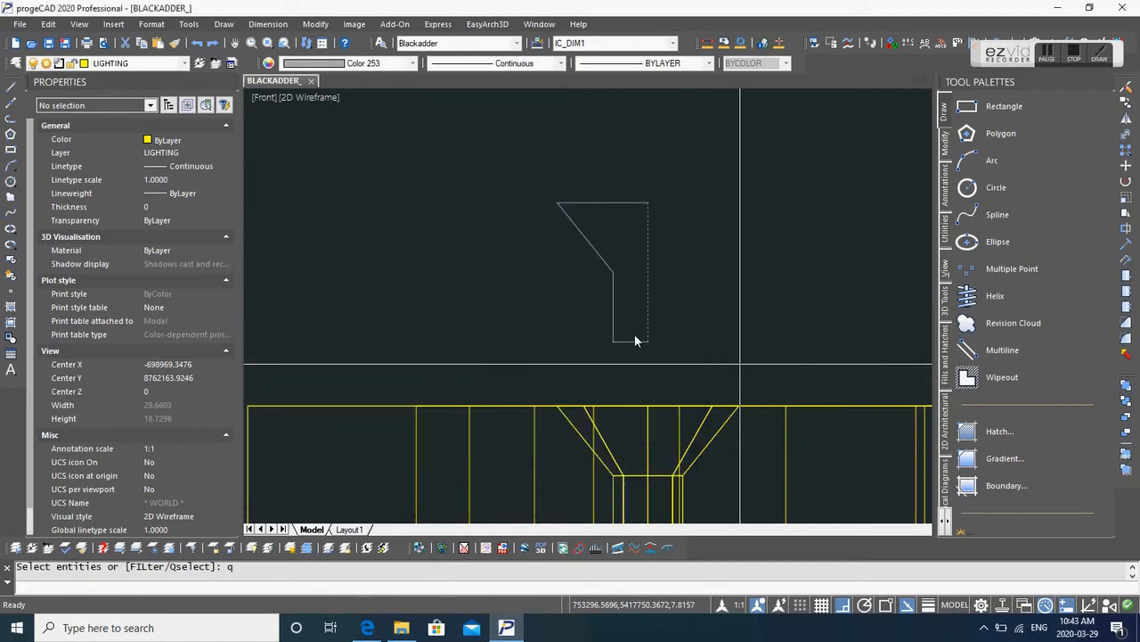
key(Return)
key(Return)
key(Return)
key(Escape)
click(649, 331)
key(Escape)
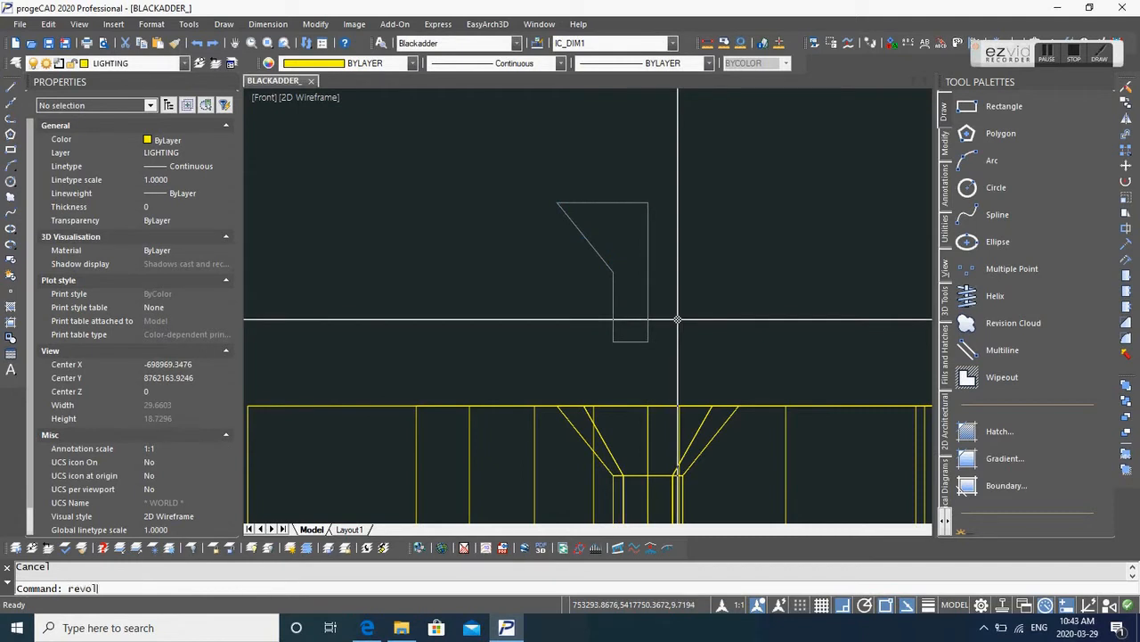
Step: Revolve the closed half profile 360 degrees about its vertical center edge
click(648, 258)
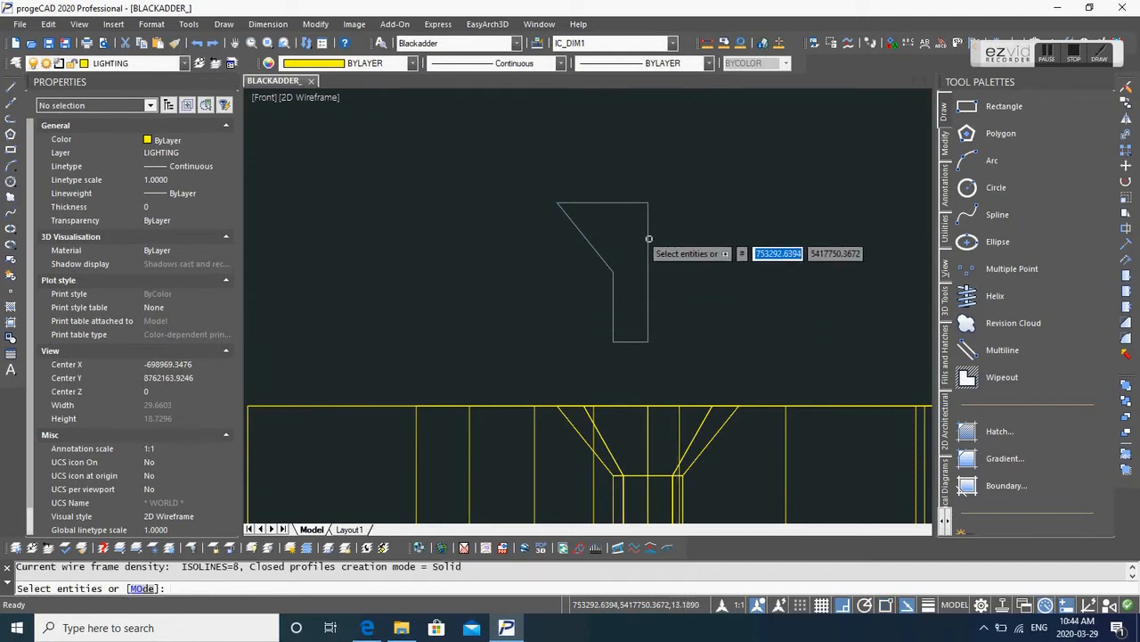
key(Return)
click(648, 203)
click(685, 366)
key(Return)
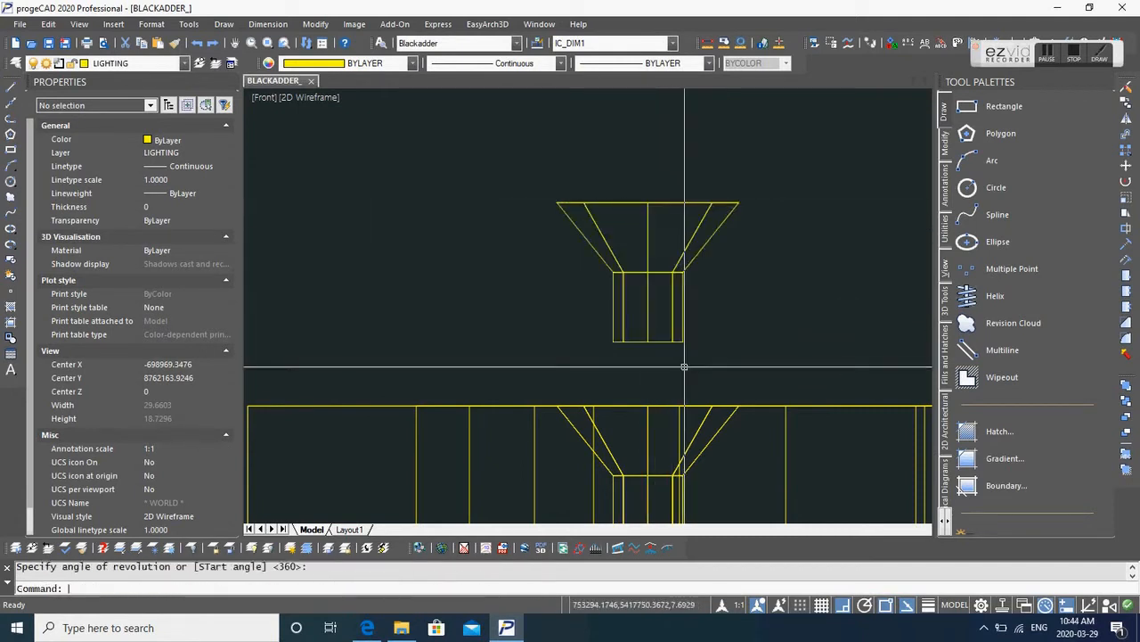
Step: Move the revolved screw hole solid from the bottom of its shank to the upper-left corner of the letter R's inner outline
key(Return)
click(705, 319)
click(666, 354)
key(Return)
click(651, 343)
scroll(652, 345, down, 10)
shift+middle_drag(625, 363, 649, 443)
scroll(576, 395, down, 3)
scroll(419, 415, up, 10)
middle_drag(486, 352, 516, 401)
click(452, 308)
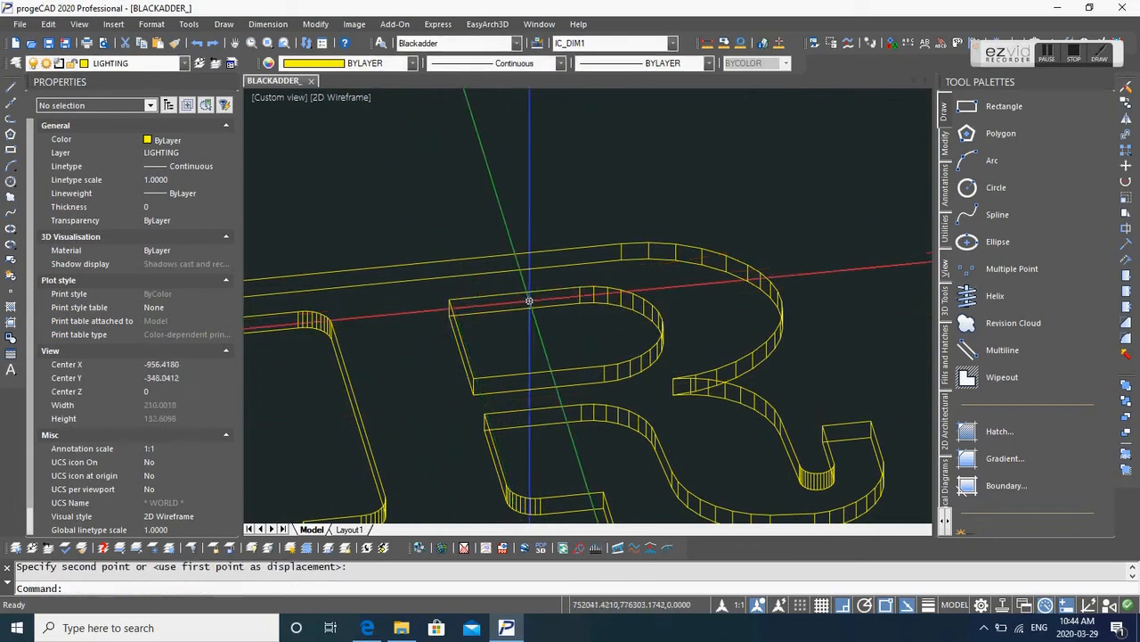
Step: Undo the solid's move and the revolve, back to the flat half profile
key(ctrl+z)
key(Escape)
middle_drag(681, 257, 680, 270)
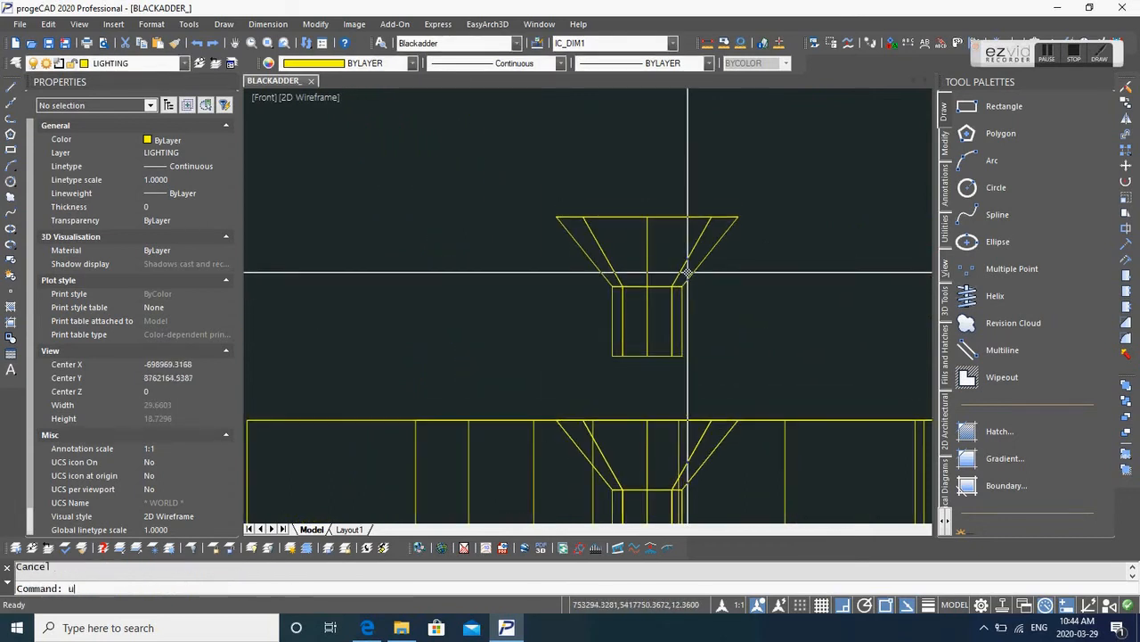
text(u)
key(Return)
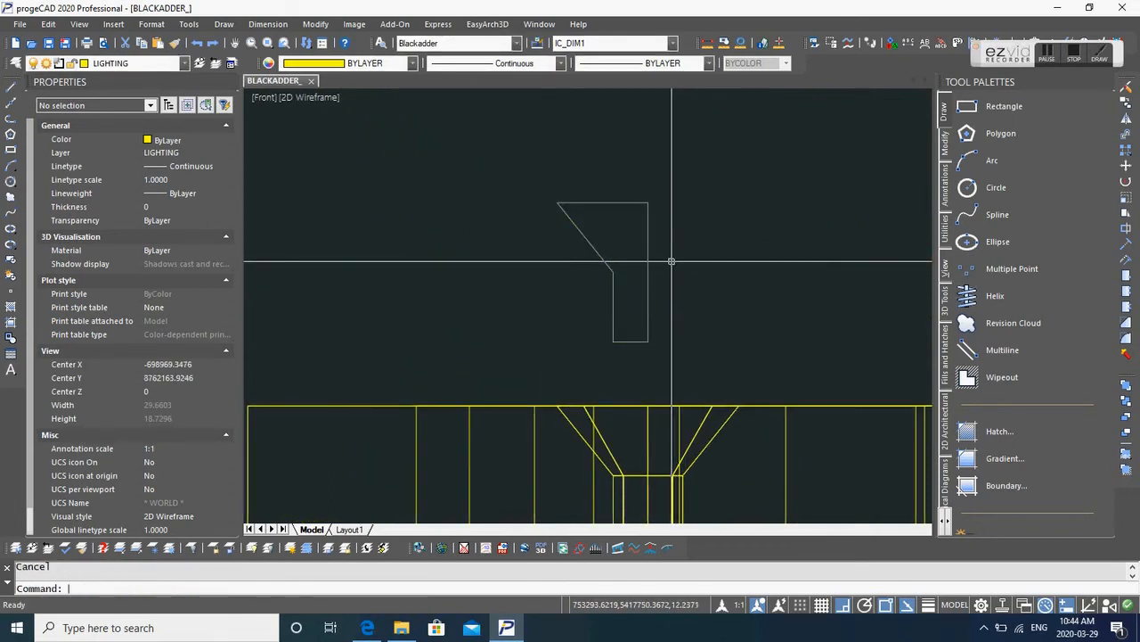
Step: Draw a vertical line 5 units long upward from the half profile's upper-left corner
text(pl)
key(Return)
click(559, 204)
key(Escape)
text(l)
key(Return)
click(556, 203)
key(Return)
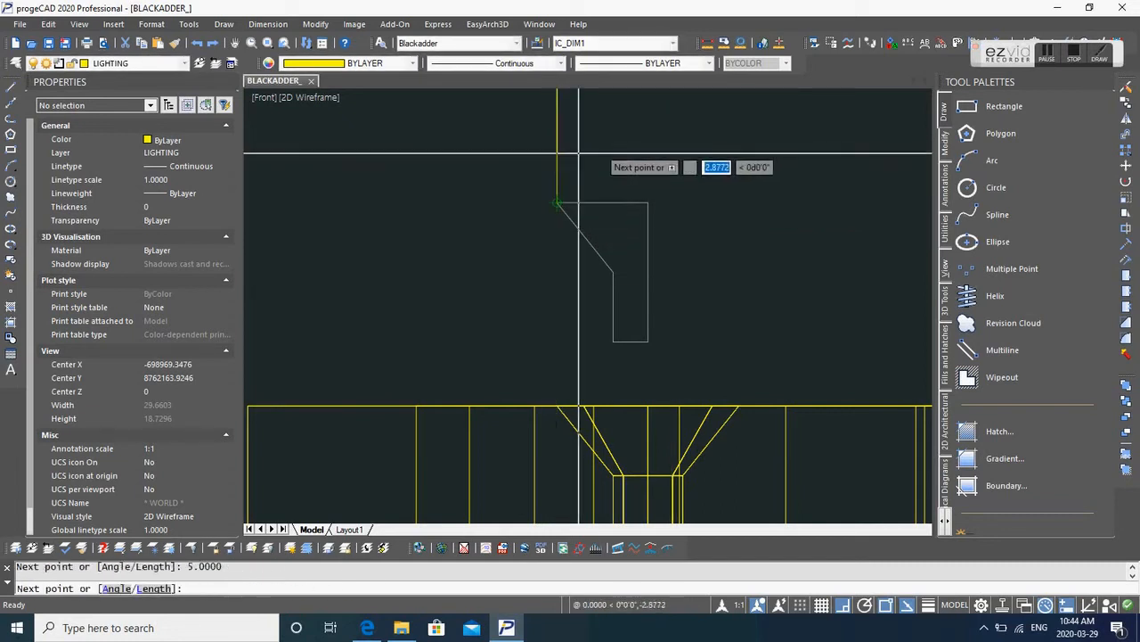
key(Return)
key(Return)
Step: Draw a second vertical line upward from the profile's upper-right corner, extending past the height of the 5-unit line
click(644, 275)
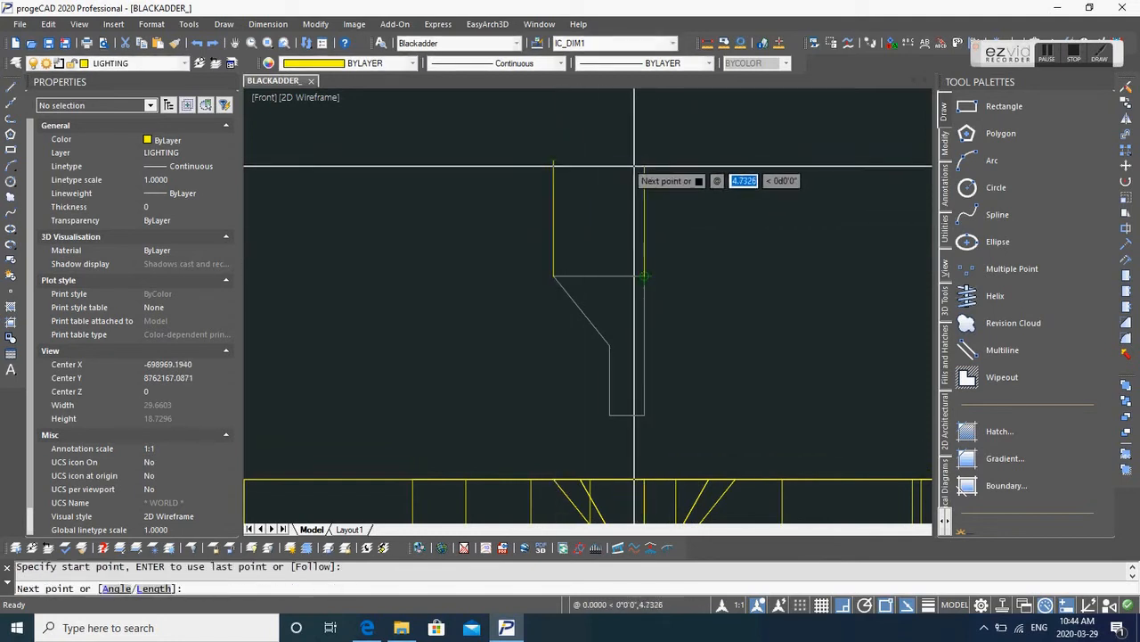
shift+right_click(638, 163)
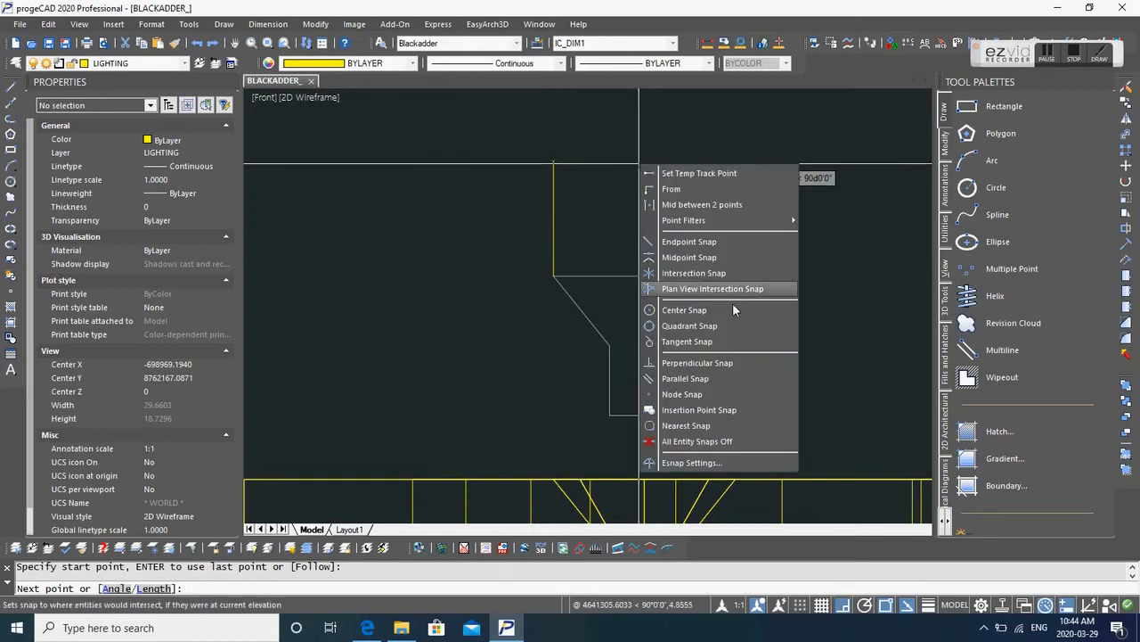
click(701, 463)
click(643, 215)
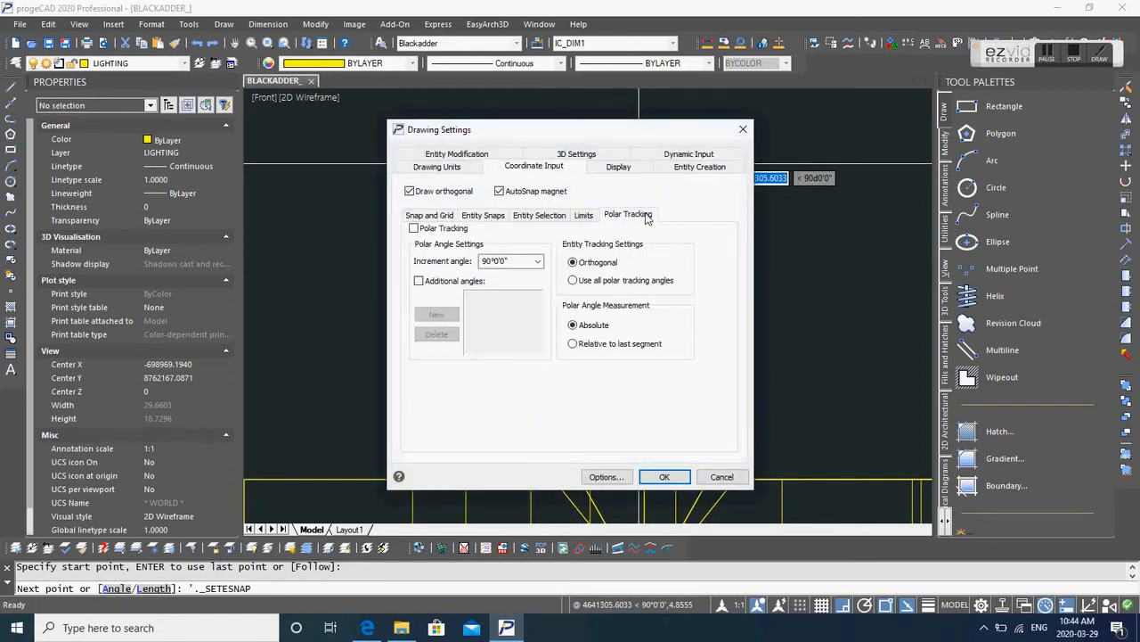
click(645, 479)
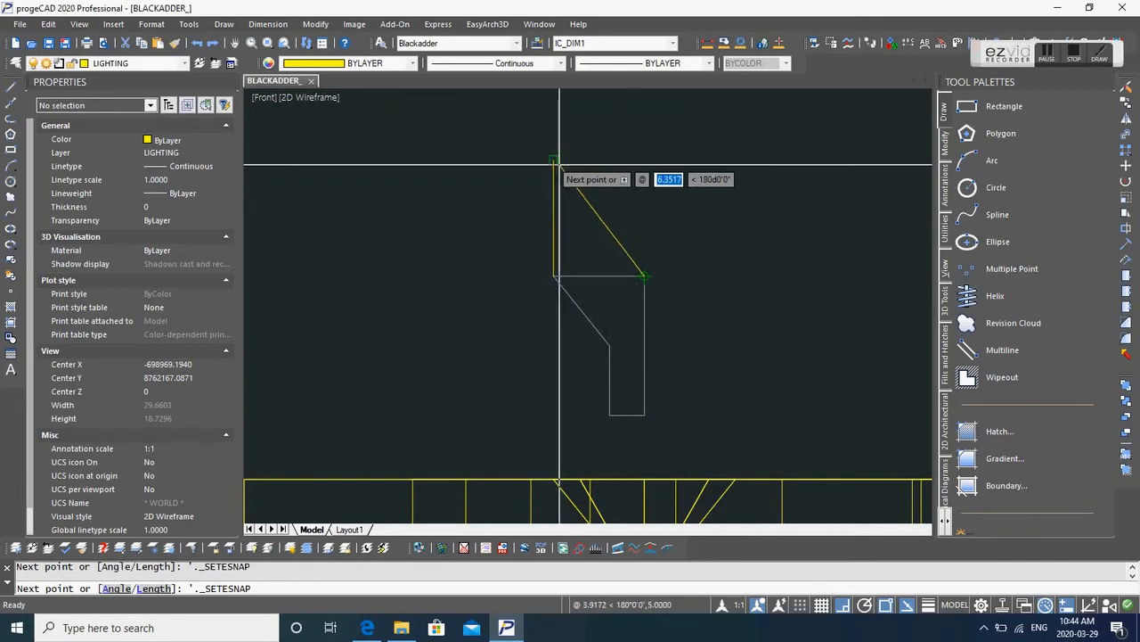
key(F8)
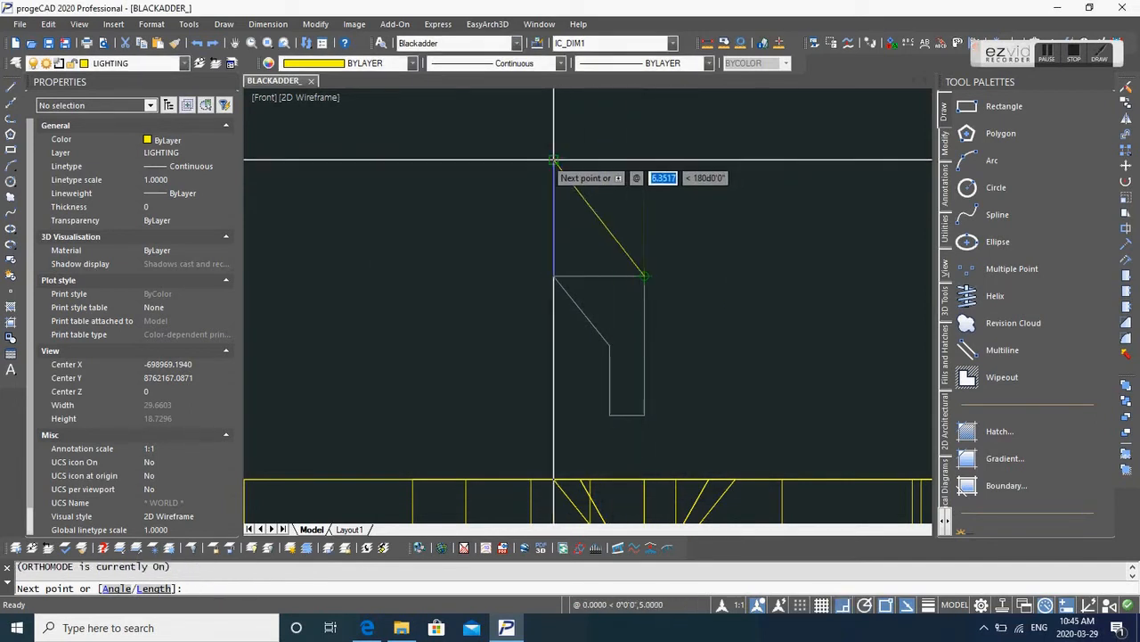
click(649, 140)
key(Escape)
Step: Draw a horizontal line from the 5-unit line's upper end across the second vertical line, and trim its overhang
key(Return)
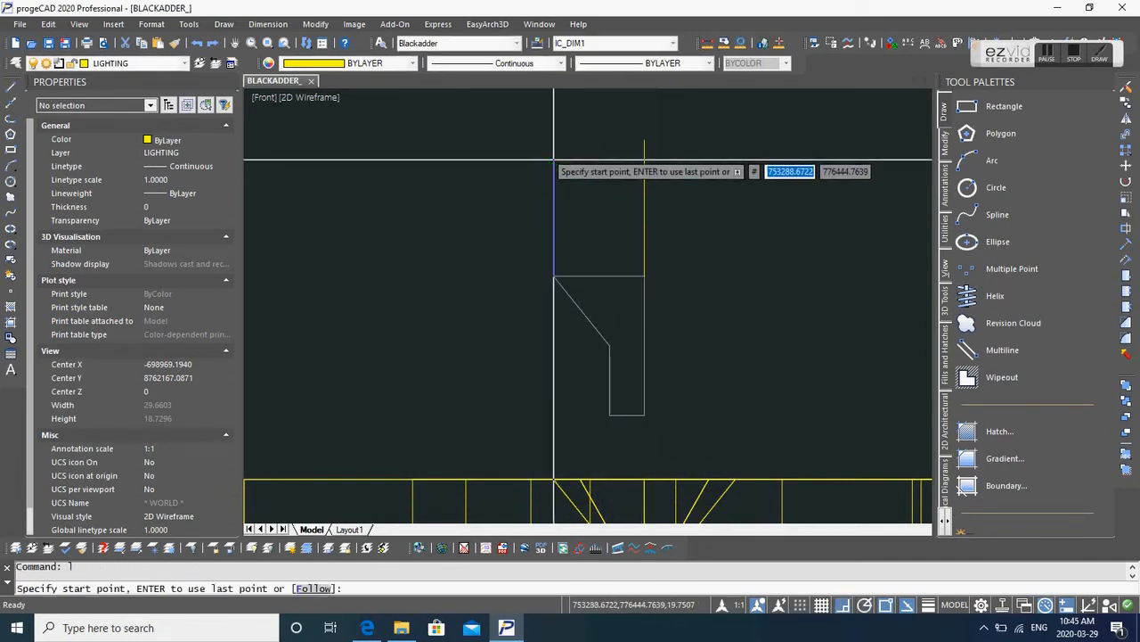
click(553, 160)
click(713, 165)
key(Escape)
key(Return)
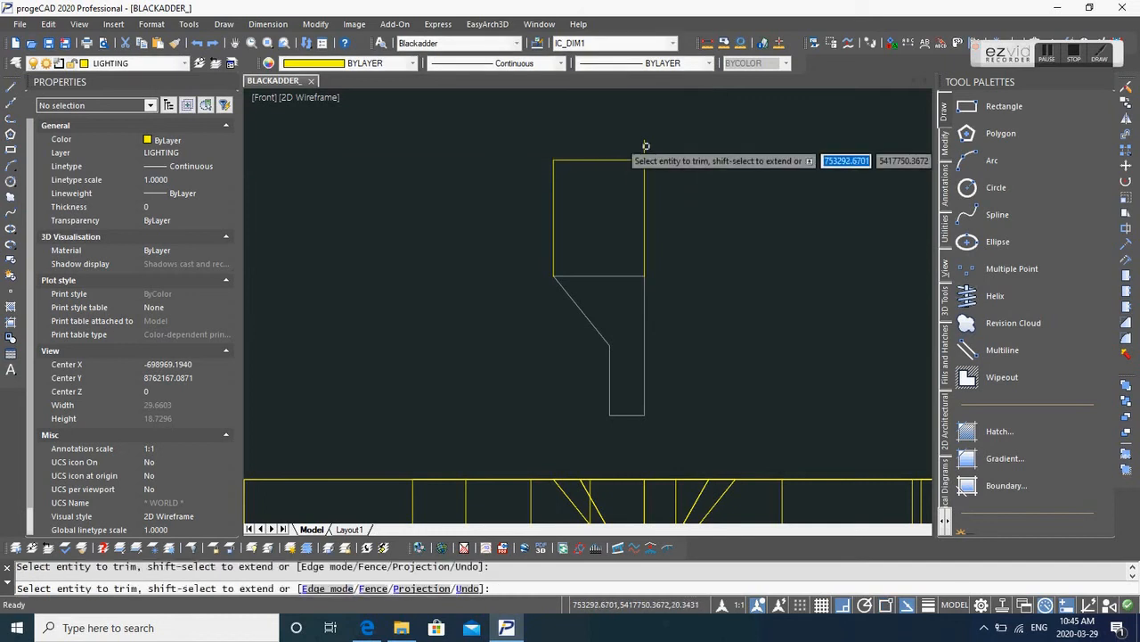
Step: Try to trim the second vertical line's overhang, using the horizontal line as the cutting edge
key(Escape)
text(tr)
key(Return)
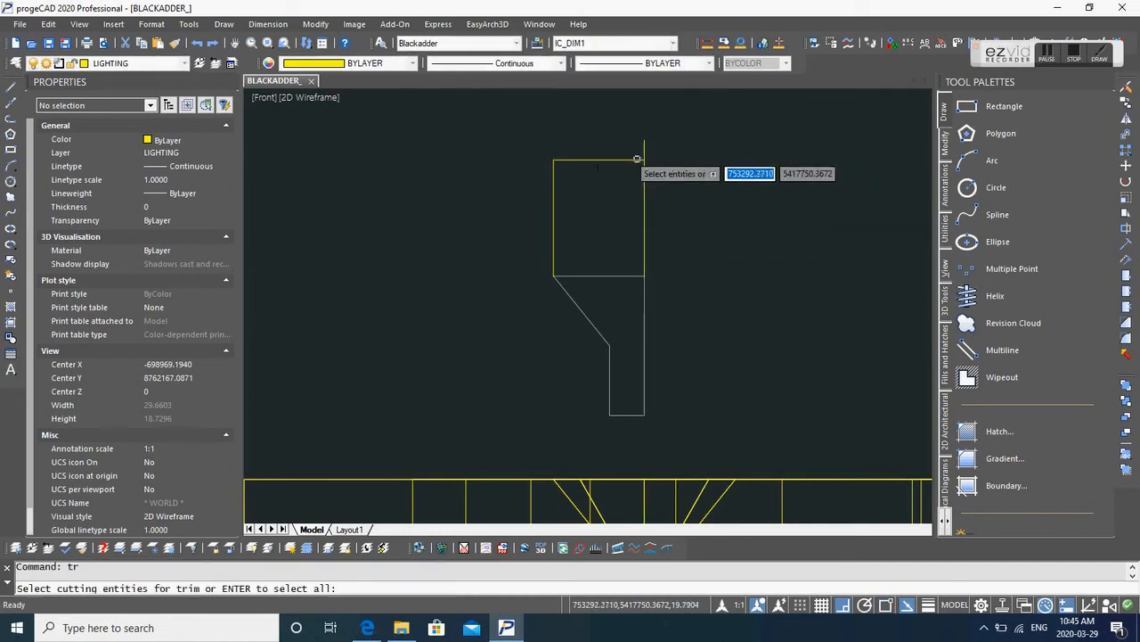
click(635, 159)
key(Return)
key(Escape)
Step: Fillet the horizontal line with the second vertical line to clean up the profile's upper-right corner
scroll(647, 147, up, 5)
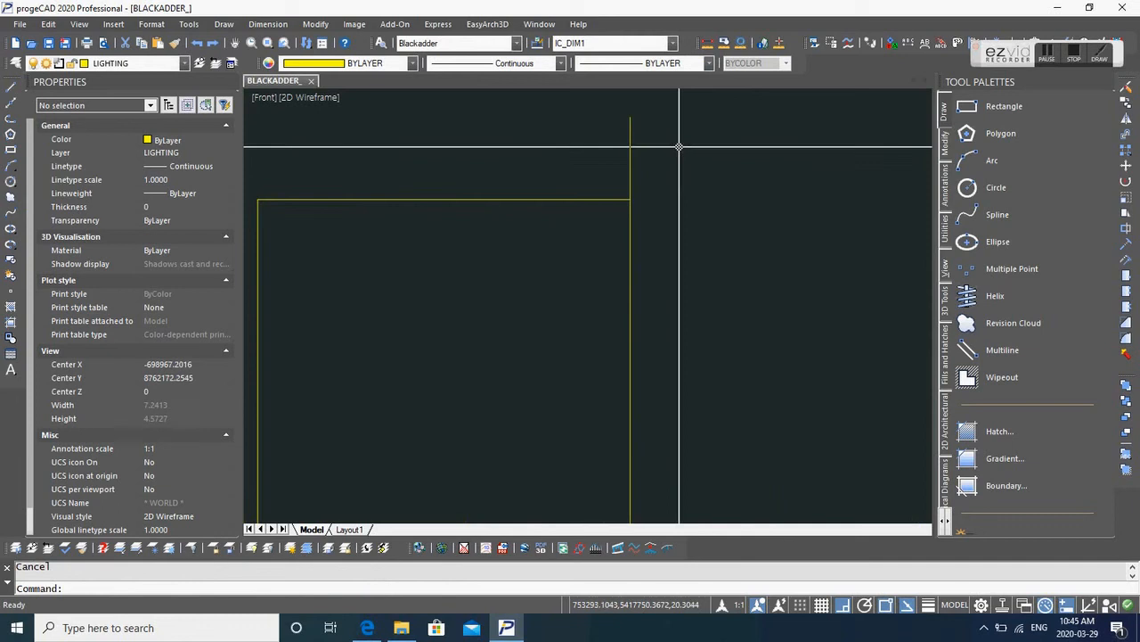
text(f)
key(Return)
text(r)
key(Return)
key(Return)
click(613, 201)
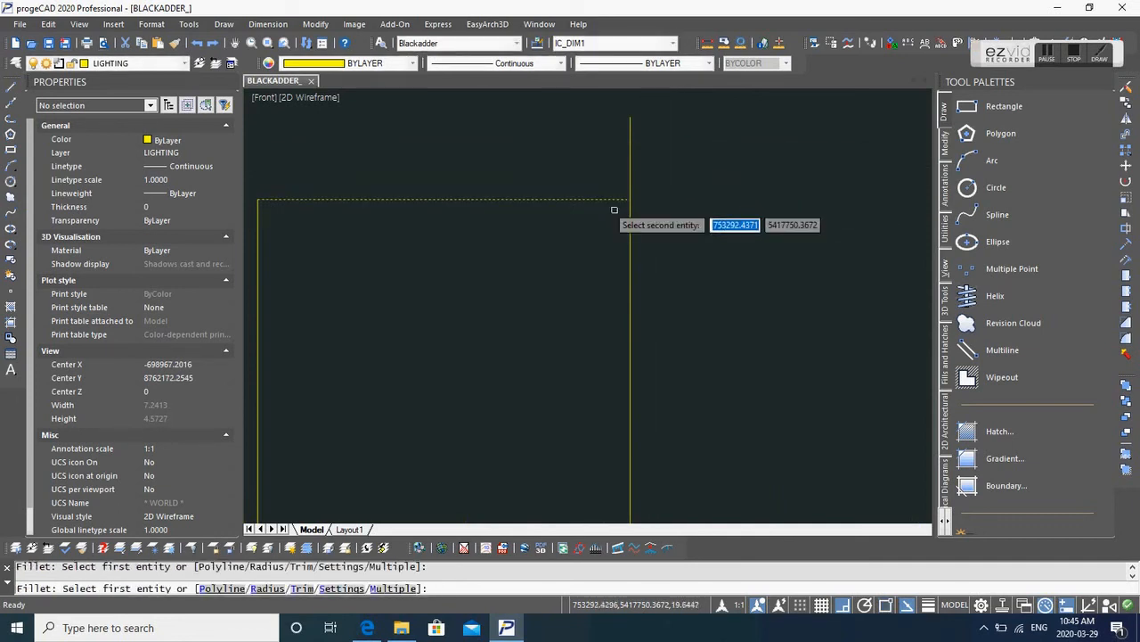
click(630, 230)
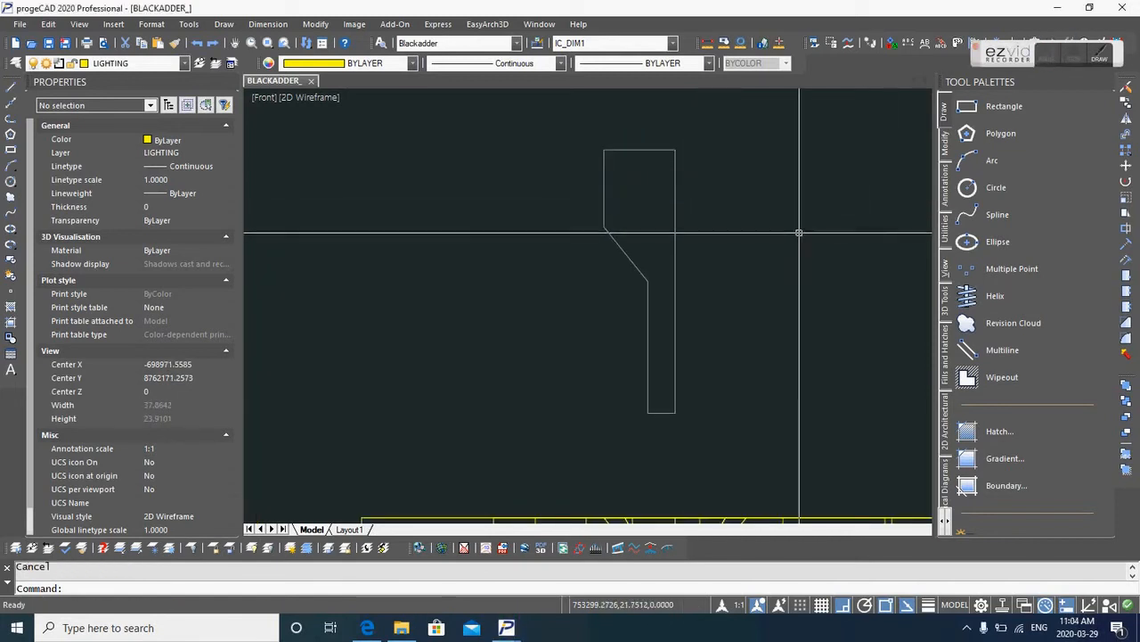
middle_drag(799, 233, 704, 235)
scroll(704, 235, down, 1)
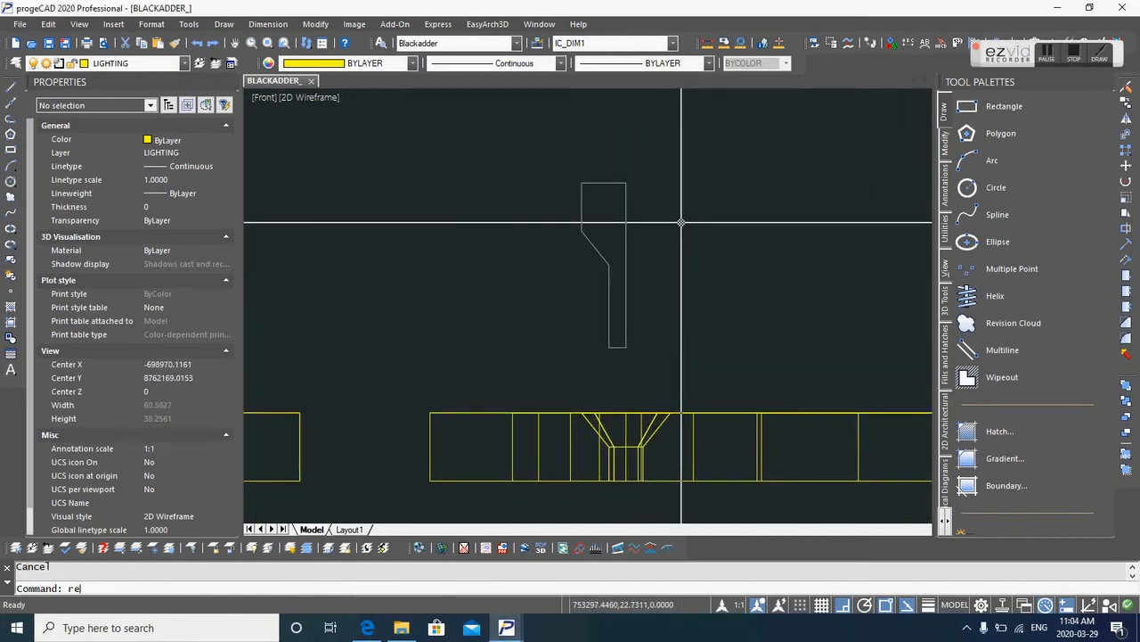
key(Return)
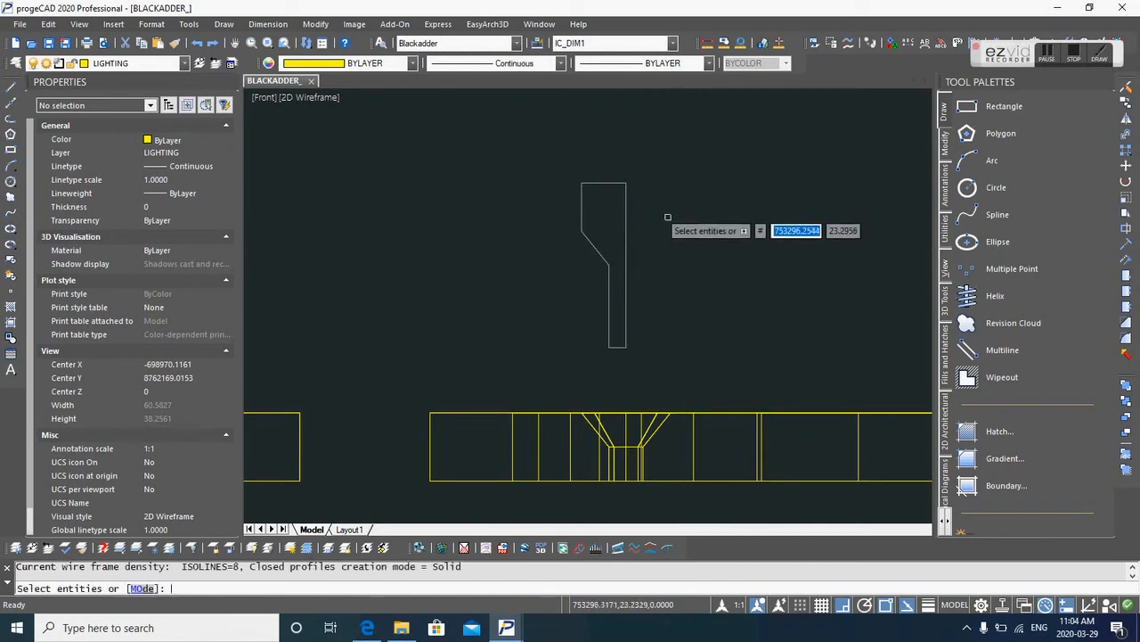
key(Return)
key(F1)
click(547, 41)
key(Escape)
Step: Try to join the extended profile's polylines with Polyline Edit, choosing the Color 253 entities through Quick Select
text(pe)
key(Return)
click(625, 187)
text(J)
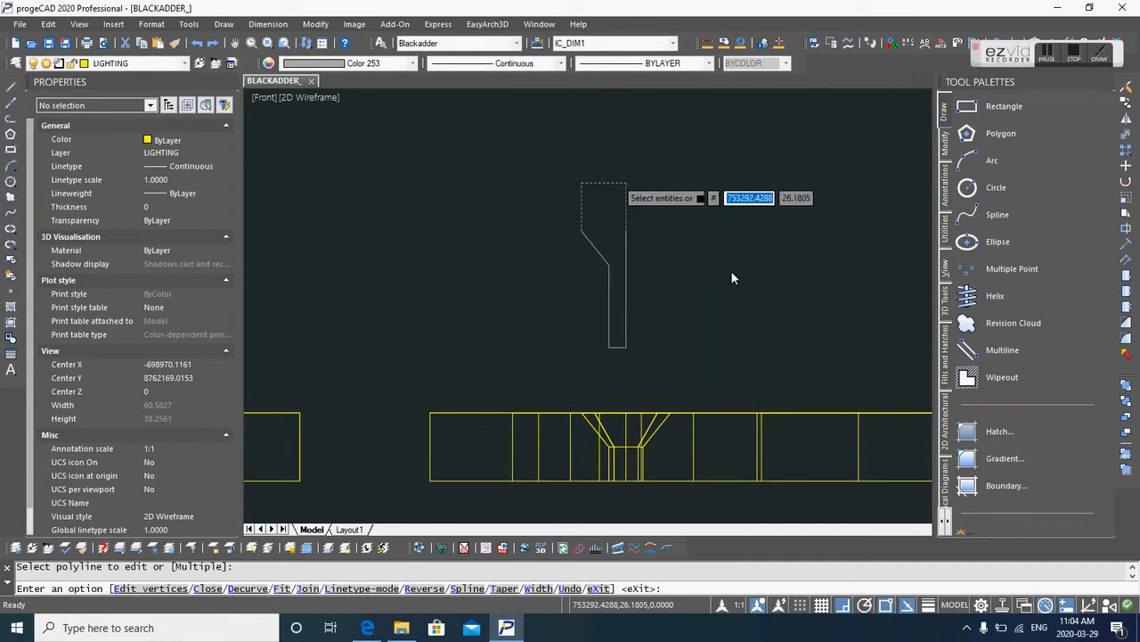
key(Return)
text(q)
key(Return)
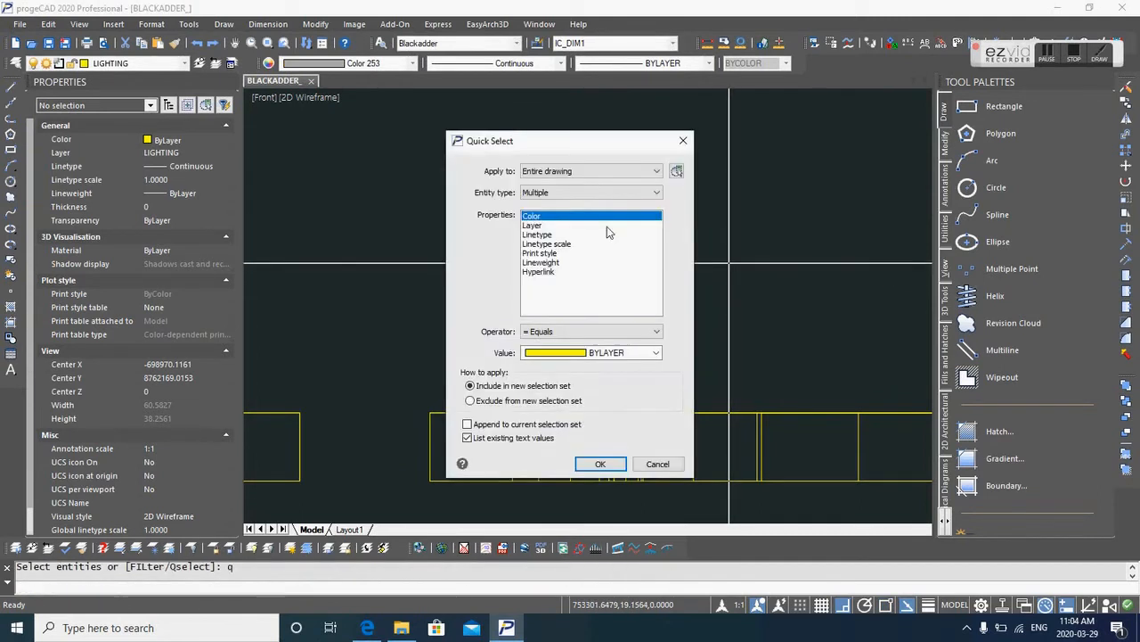
click(612, 353)
click(598, 467)
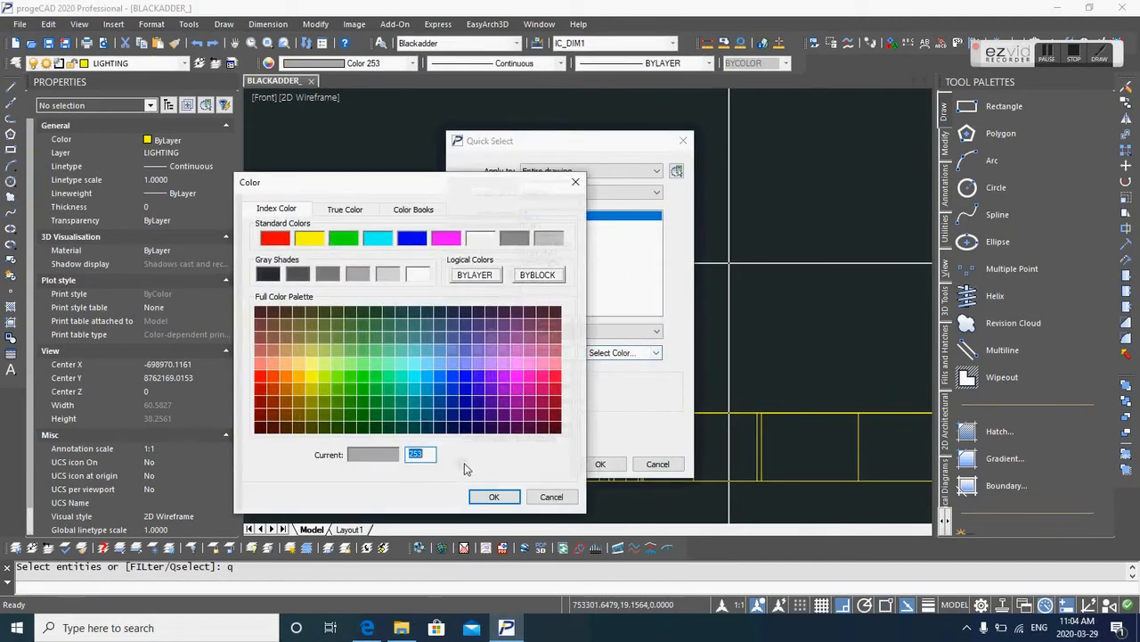
click(496, 496)
click(600, 464)
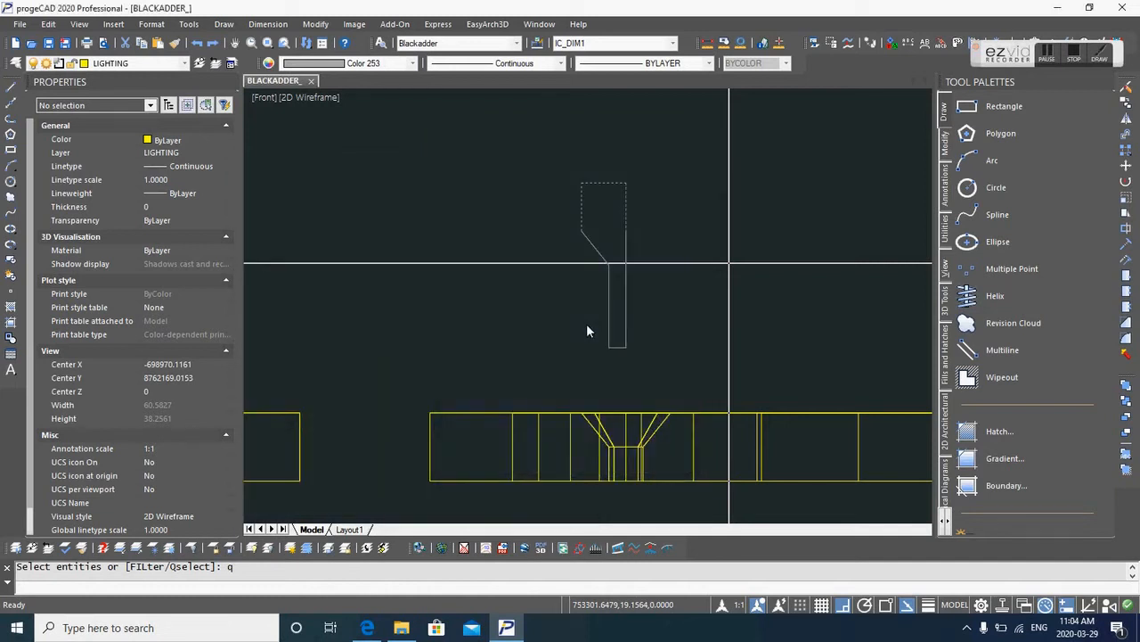
Step: Try to join the profile's polylines by enclosing the whole profile in a selection window, and leave Polyline Edit
click(547, 149)
click(654, 370)
right_click(656, 334)
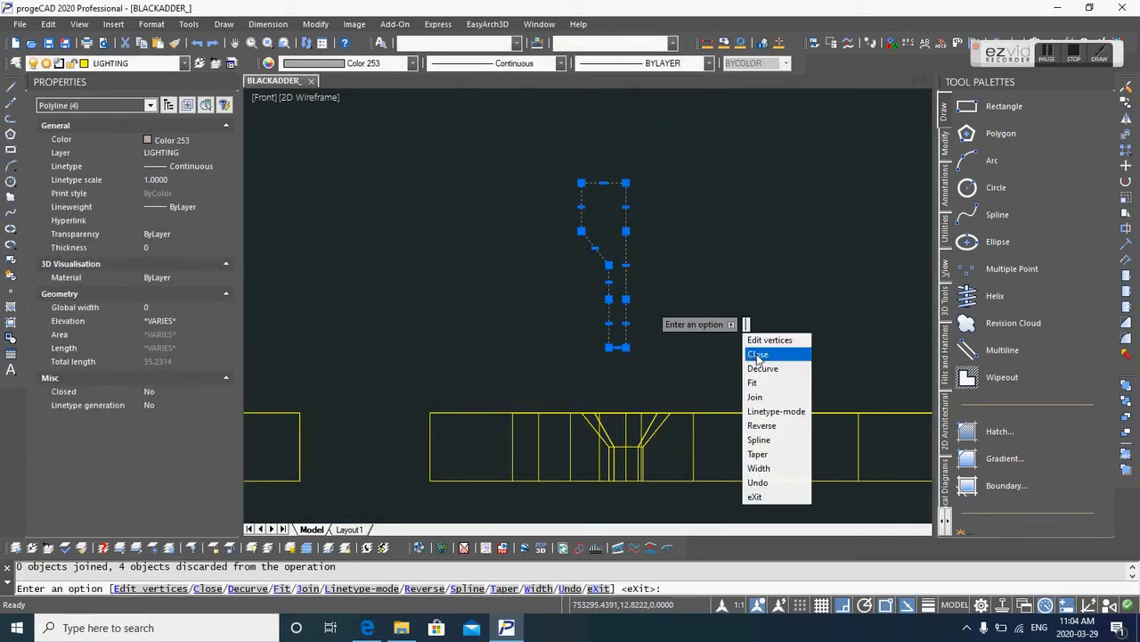
click(759, 397)
key(Escape)
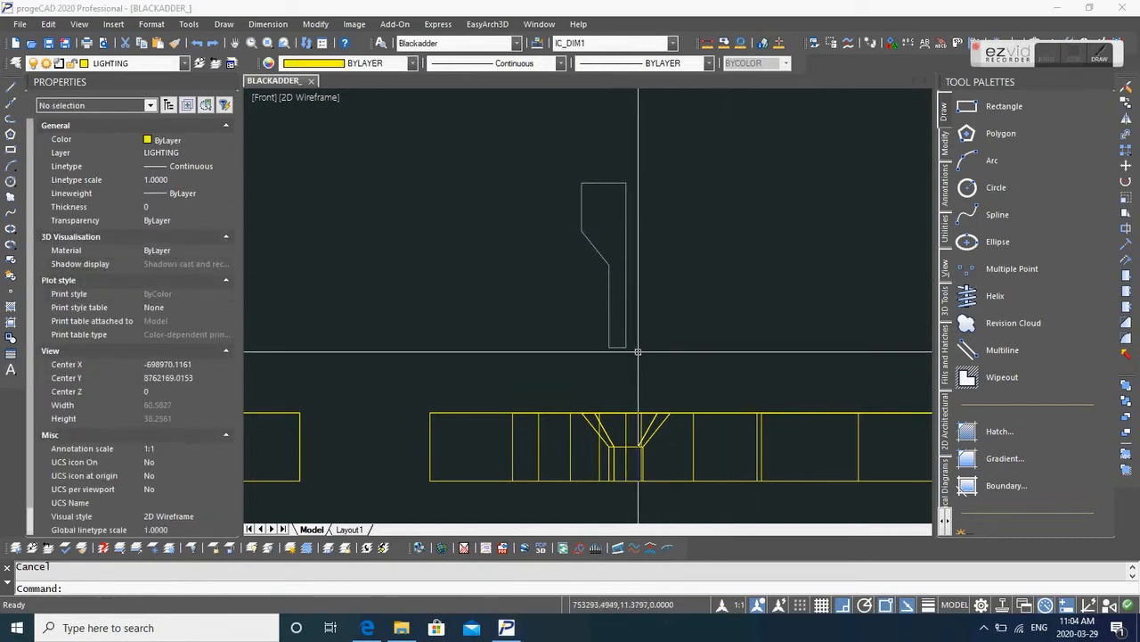
Step: Draw a polyline about 14.48 units long along the profile's vertical center edge, from its lower corner to its upper corner
text(pl)
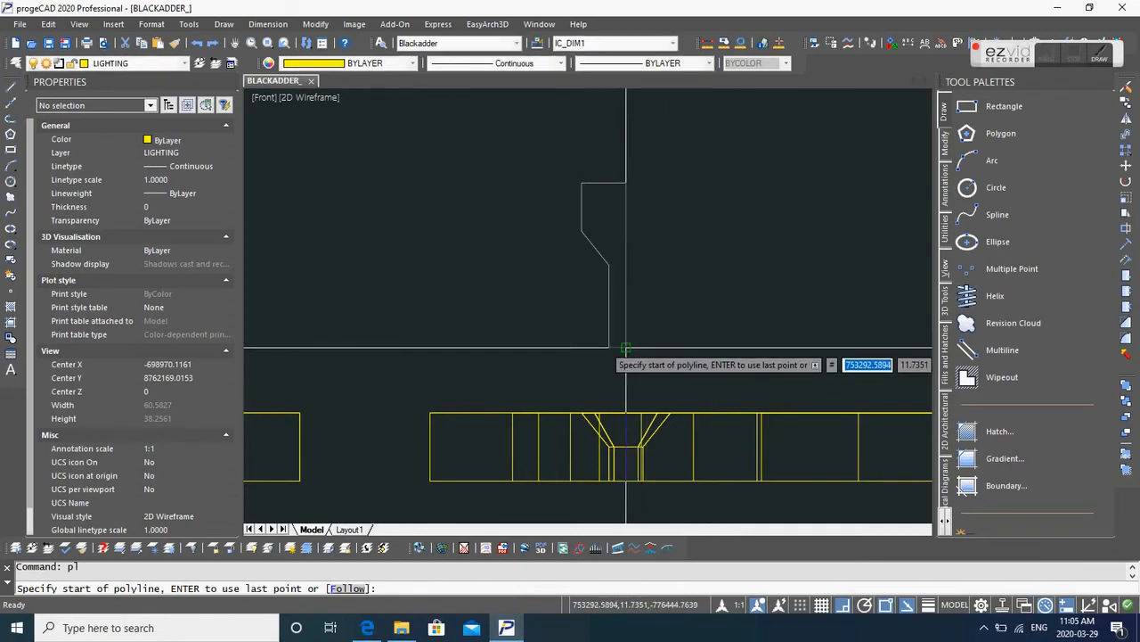
click(625, 347)
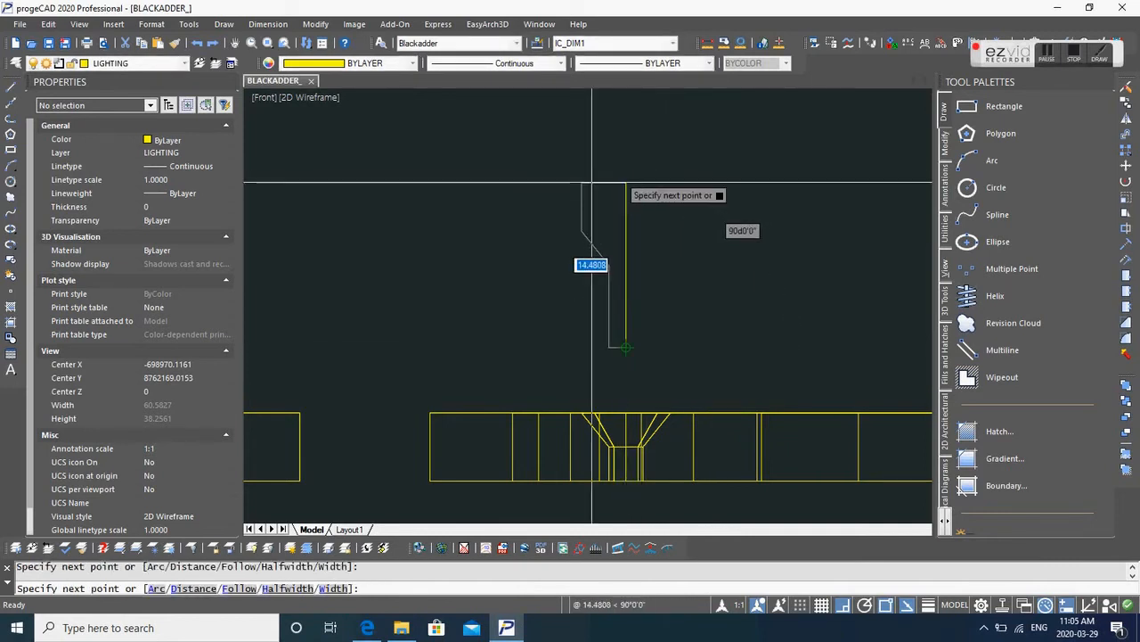
click(625, 183)
click(582, 182)
key(Escape)
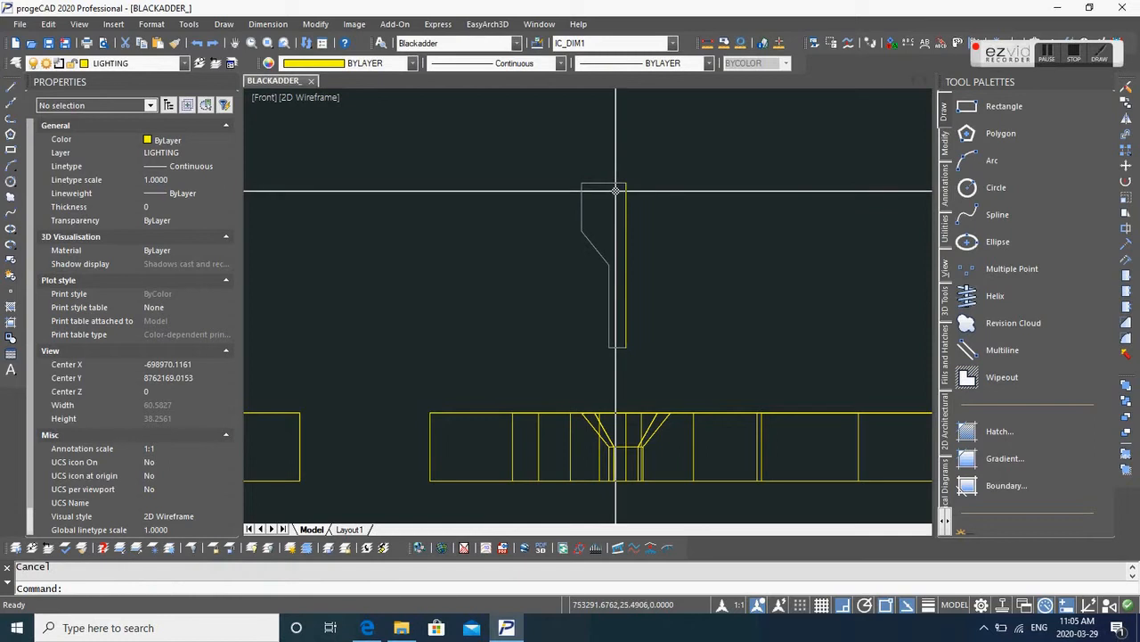
Step: Flatten the whole profile together with the added center polyline, without removing hidden lines
text(flatten)
key(Return)
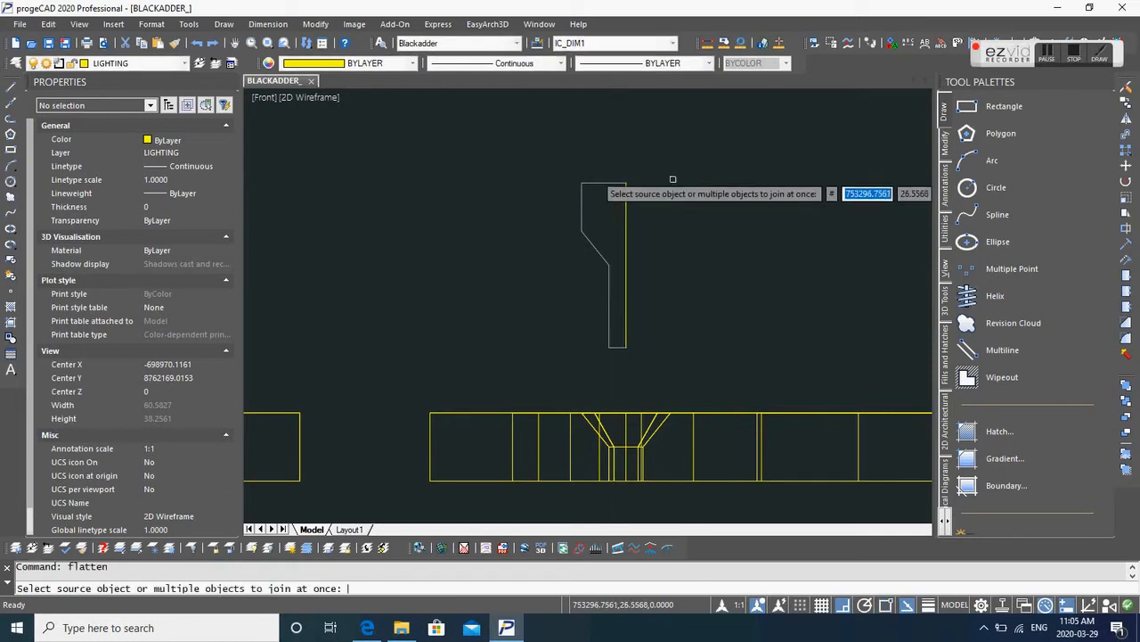
click(547, 150)
click(678, 360)
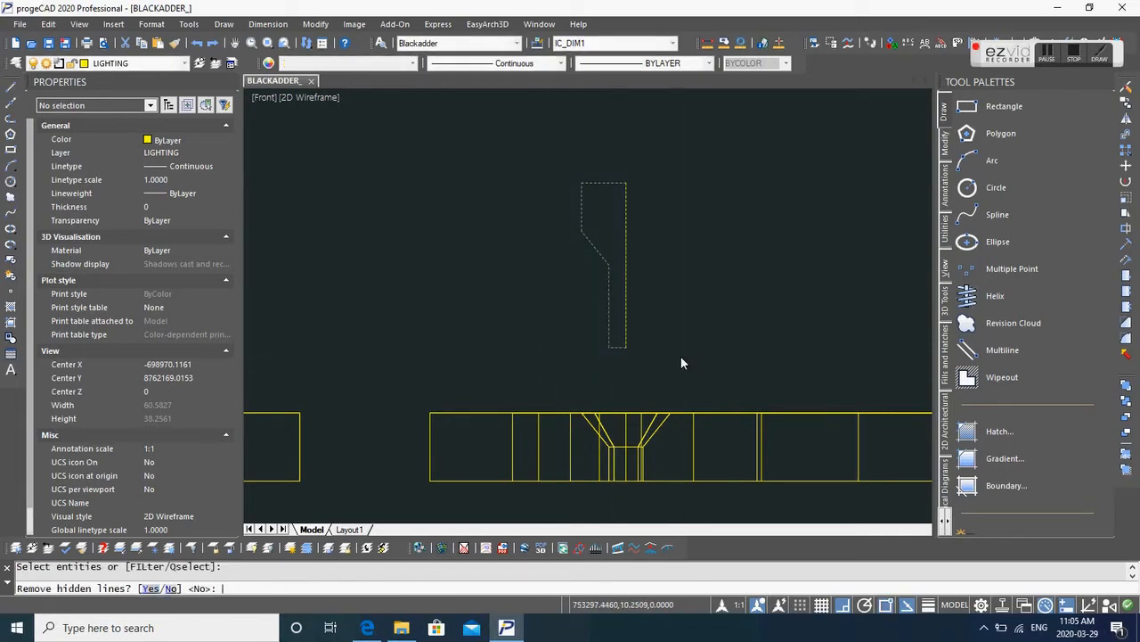
key(Return)
key(Return)
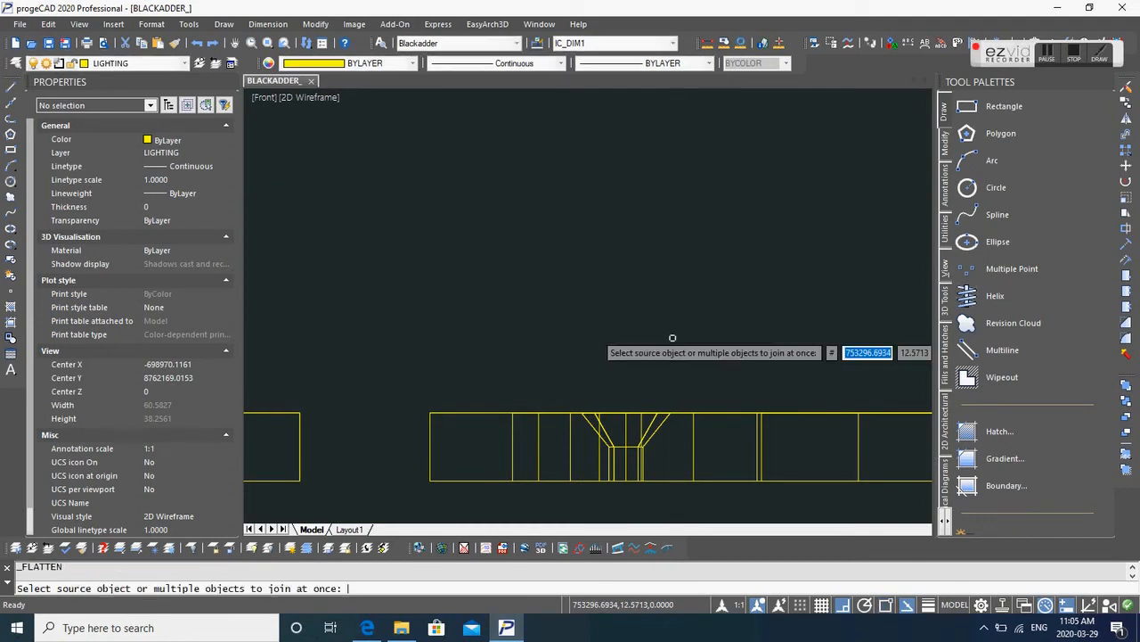
Step: Undo the flatten and delete the polyline added along the profile's center edge
key(Escape)
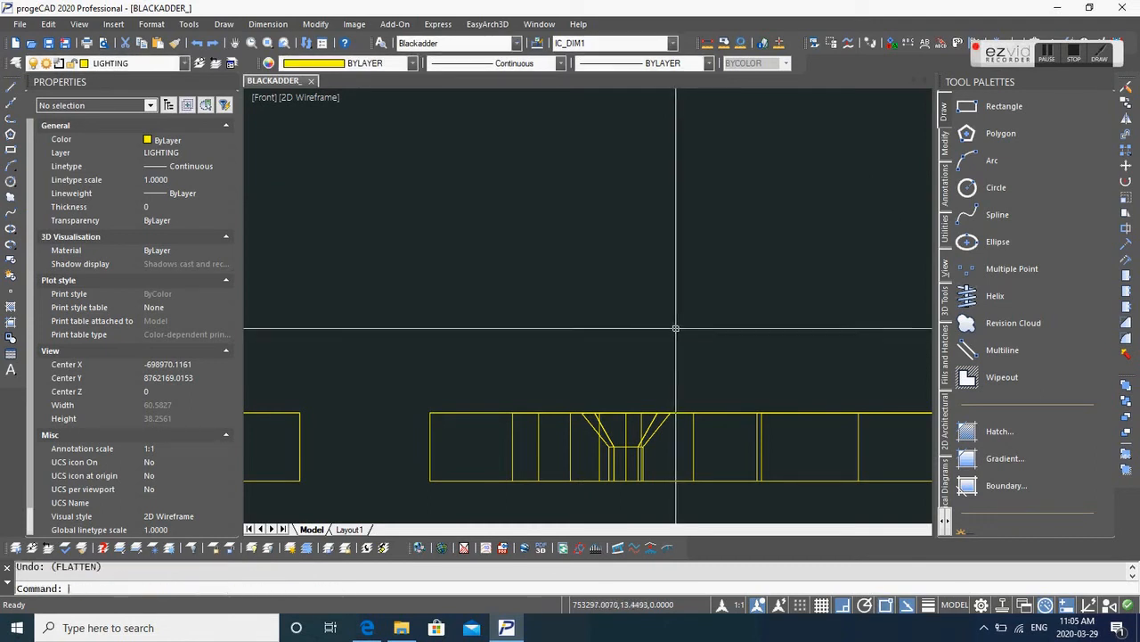
key(Escape)
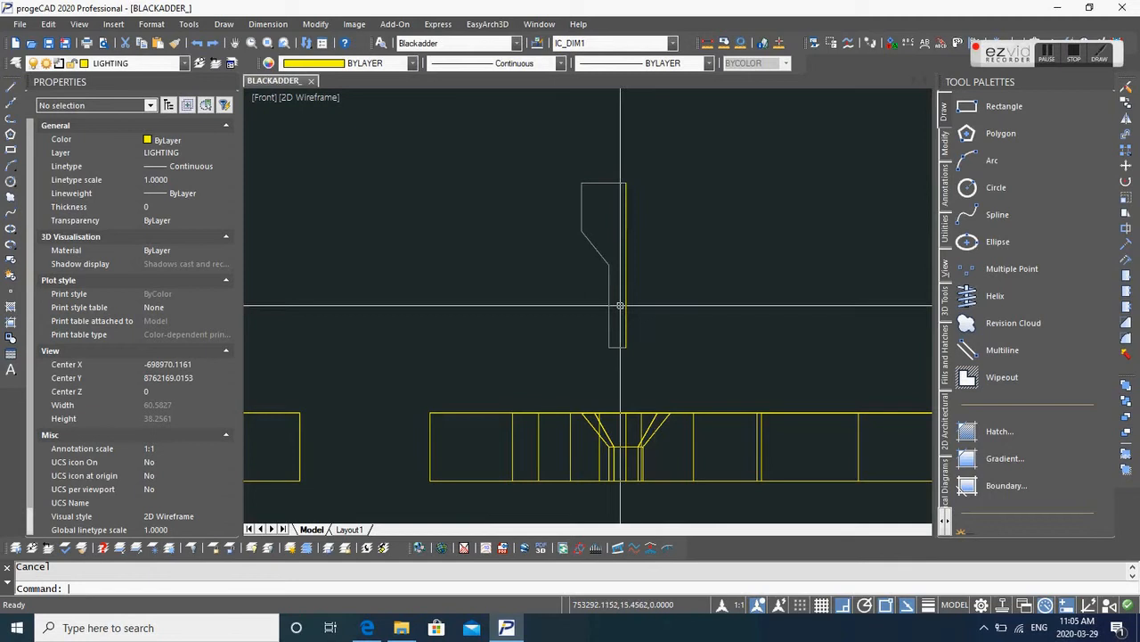
click(626, 301)
key(Delete)
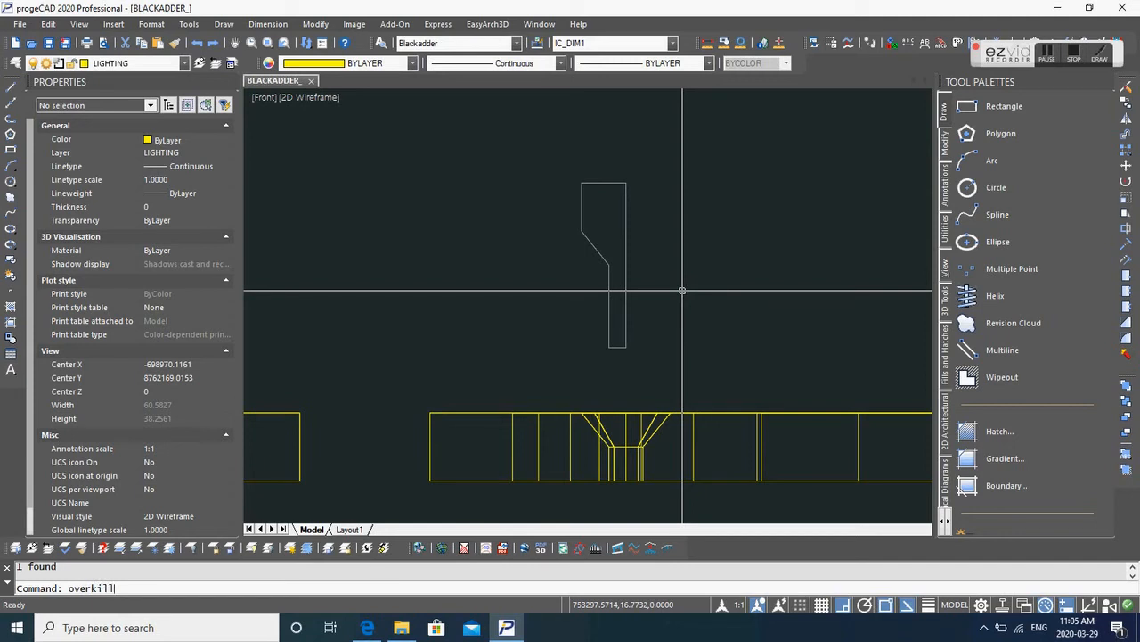
Step: Run Overkill on the whole half profile to clean up duplicate and overlapping segments
key(Return)
click(650, 377)
click(543, 160)
key(Return)
key(Return)
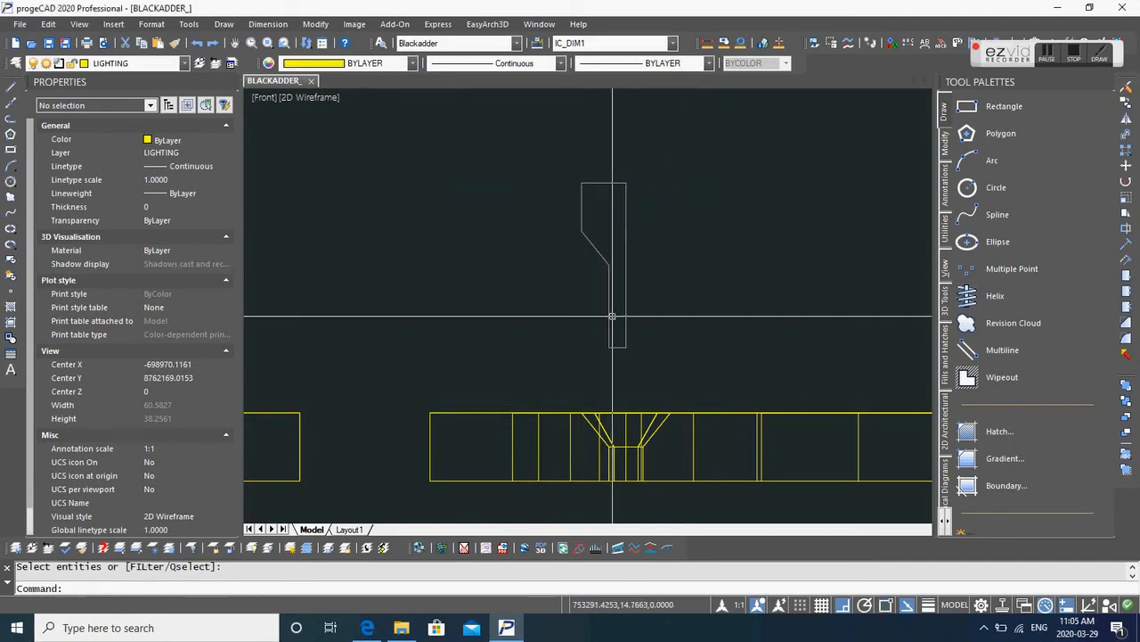
Step: Try to flatten the whole half profile, choosing to remove hidden lines
key(Escape)
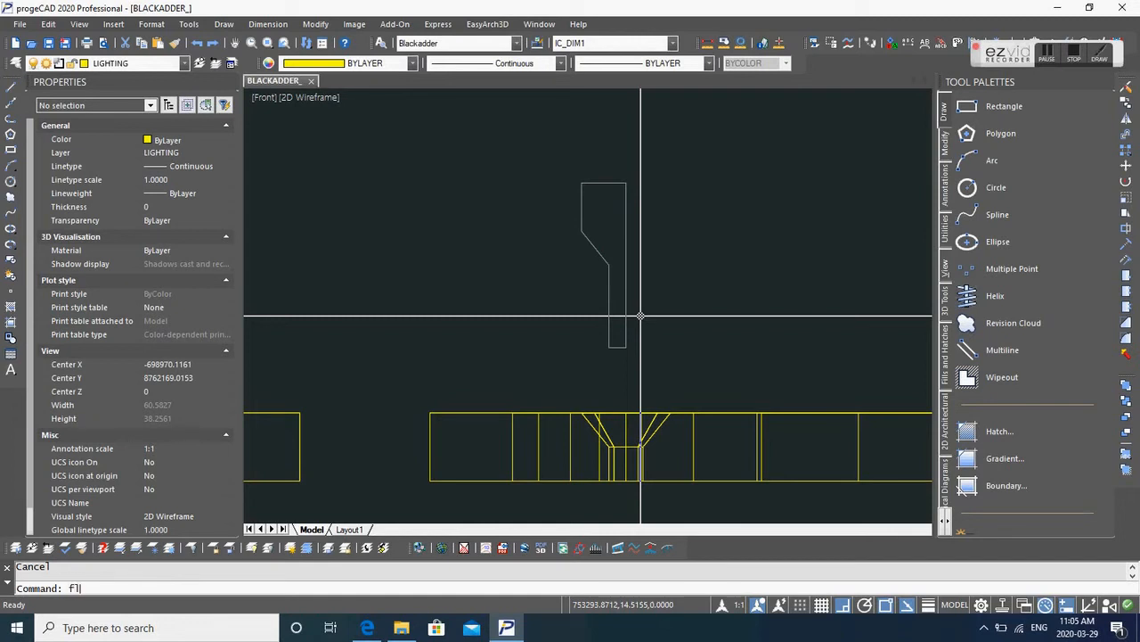
key(Return)
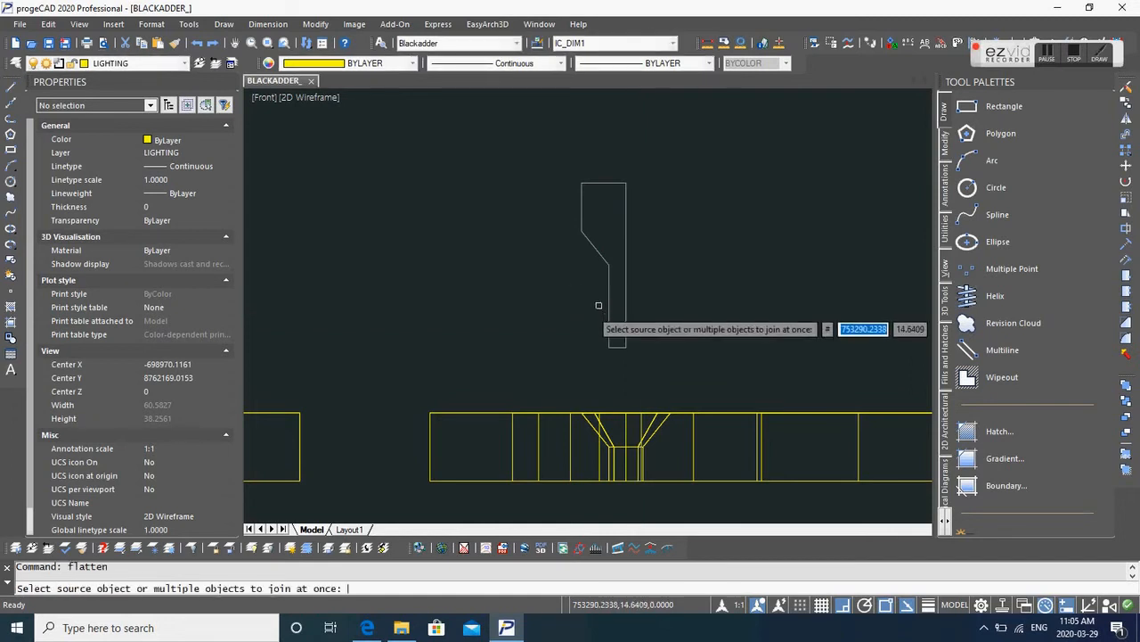
click(636, 307)
click(553, 172)
key(Return)
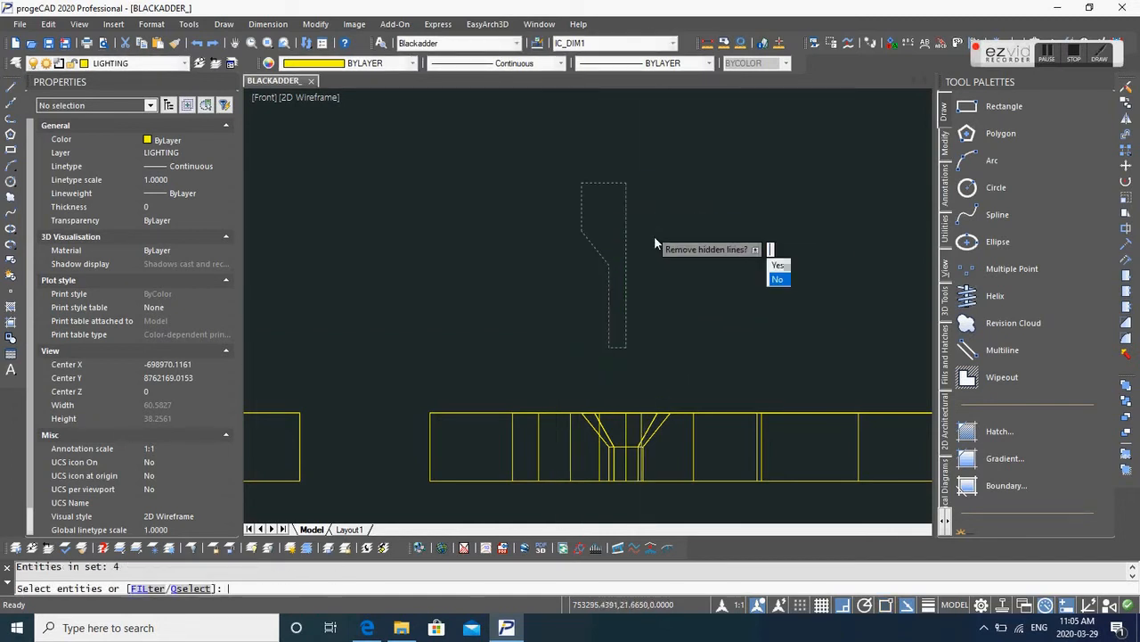
click(149, 589)
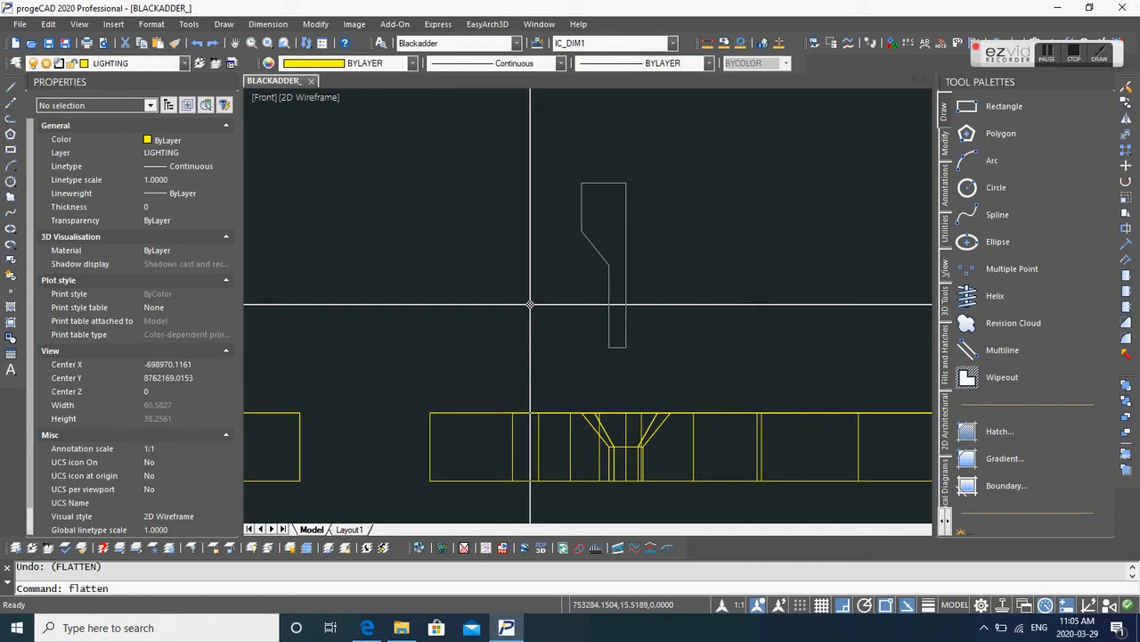
key(Return)
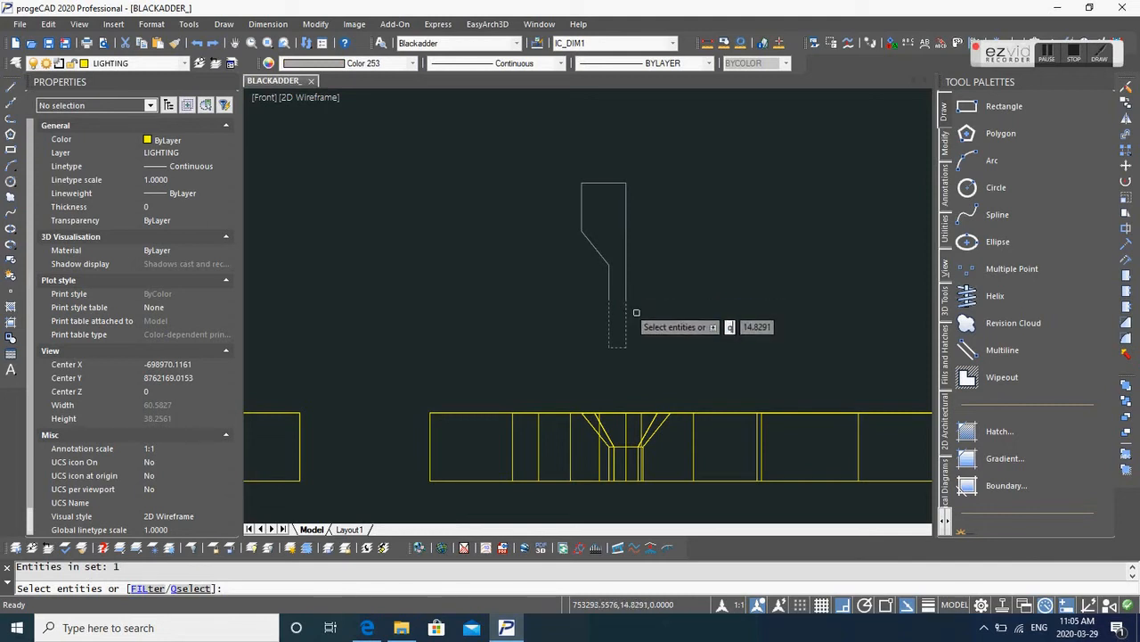
text(q)
key(Return)
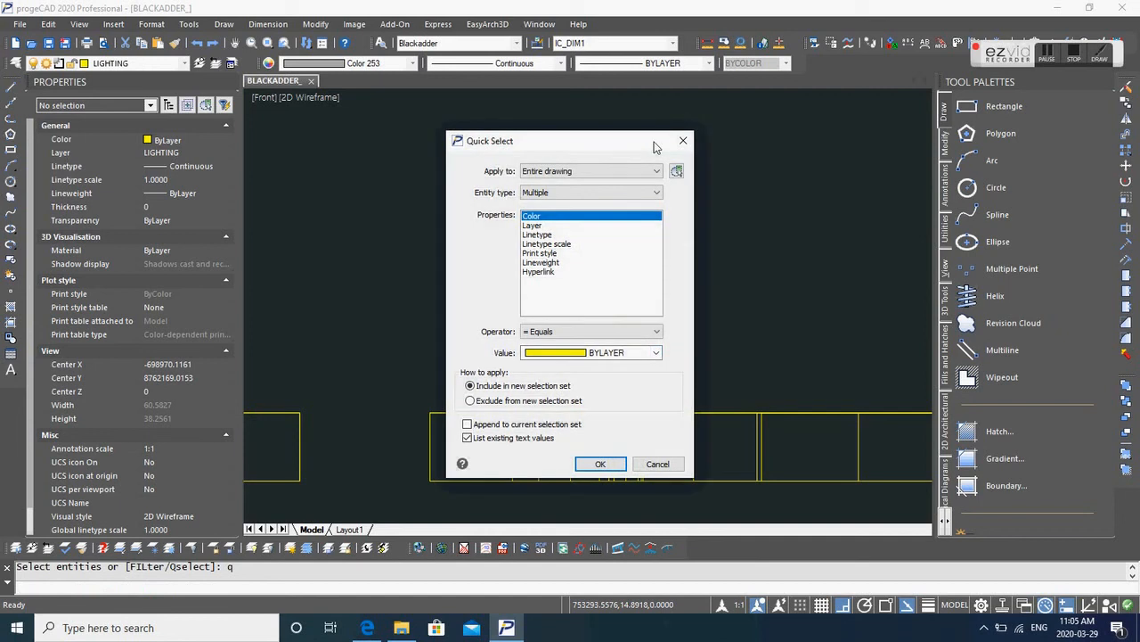
click(683, 143)
key(Escape)
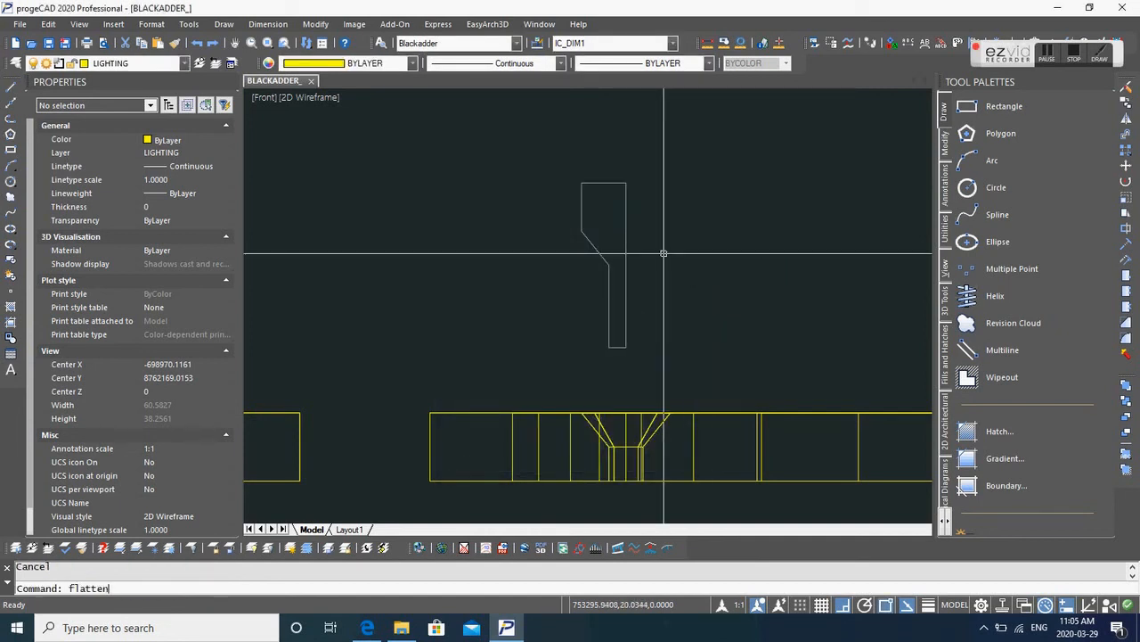
Step: Start Flatten again and quick-select every entity in the drawing whose color is 253
text(flatten)
key(Return)
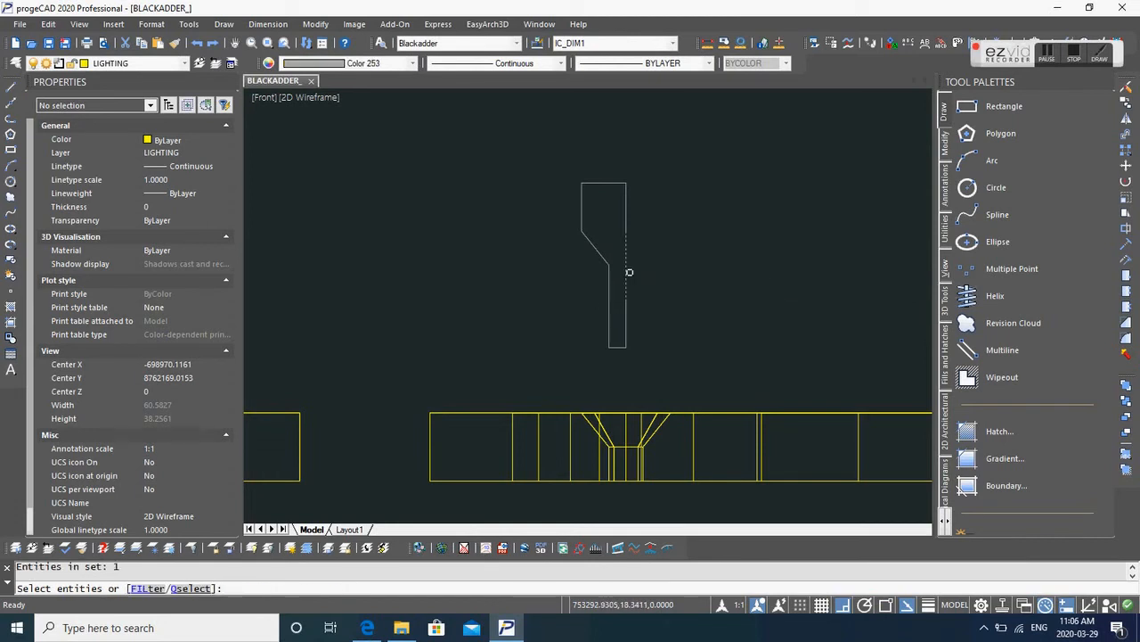
text(q)
key(Return)
click(605, 354)
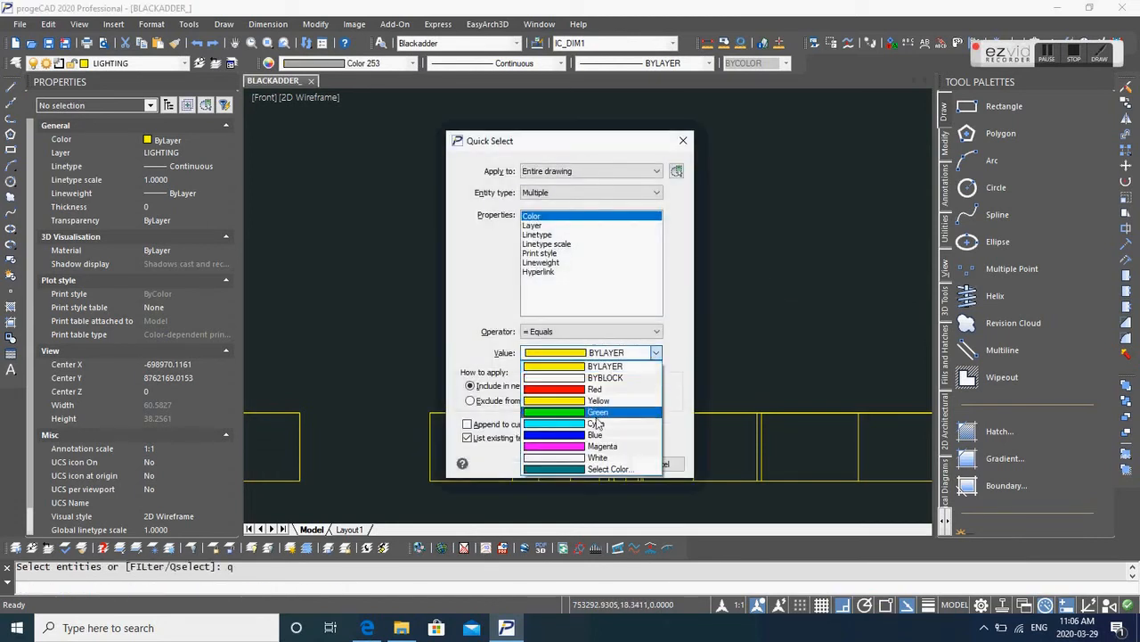
click(607, 469)
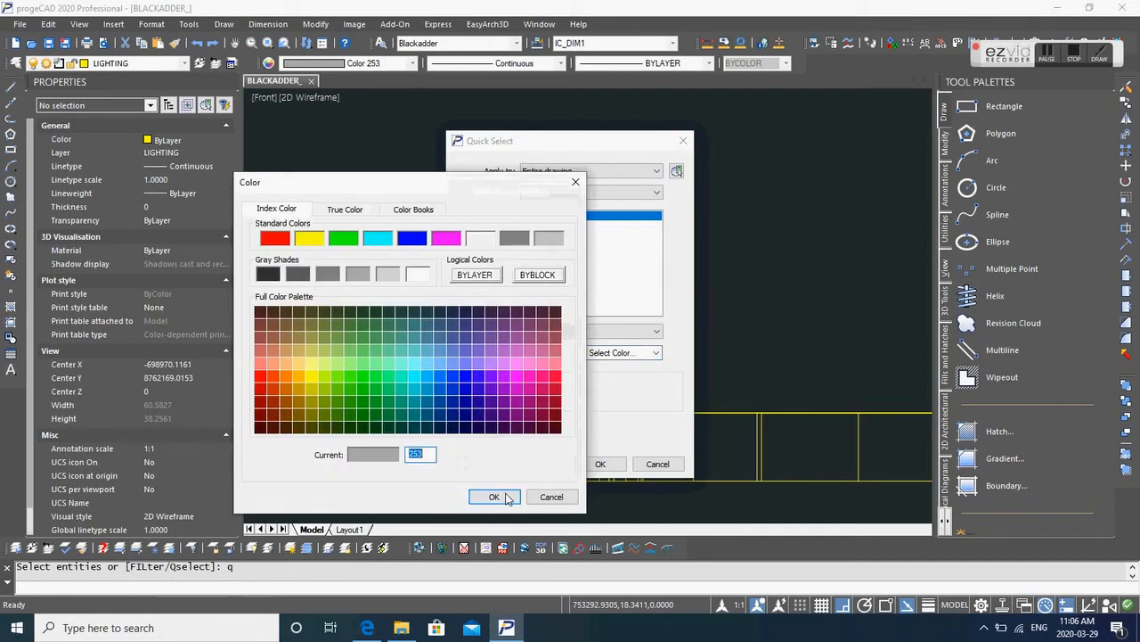
click(496, 496)
click(597, 464)
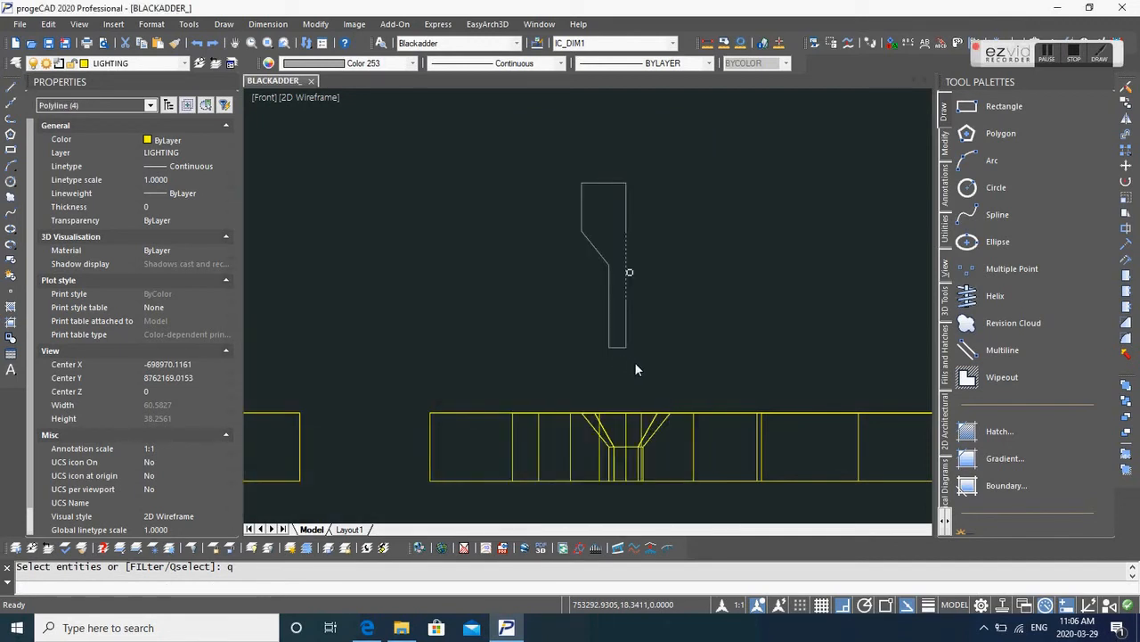
Step: Try to flatten the selected profile polylines without removing hidden lines
click(634, 363)
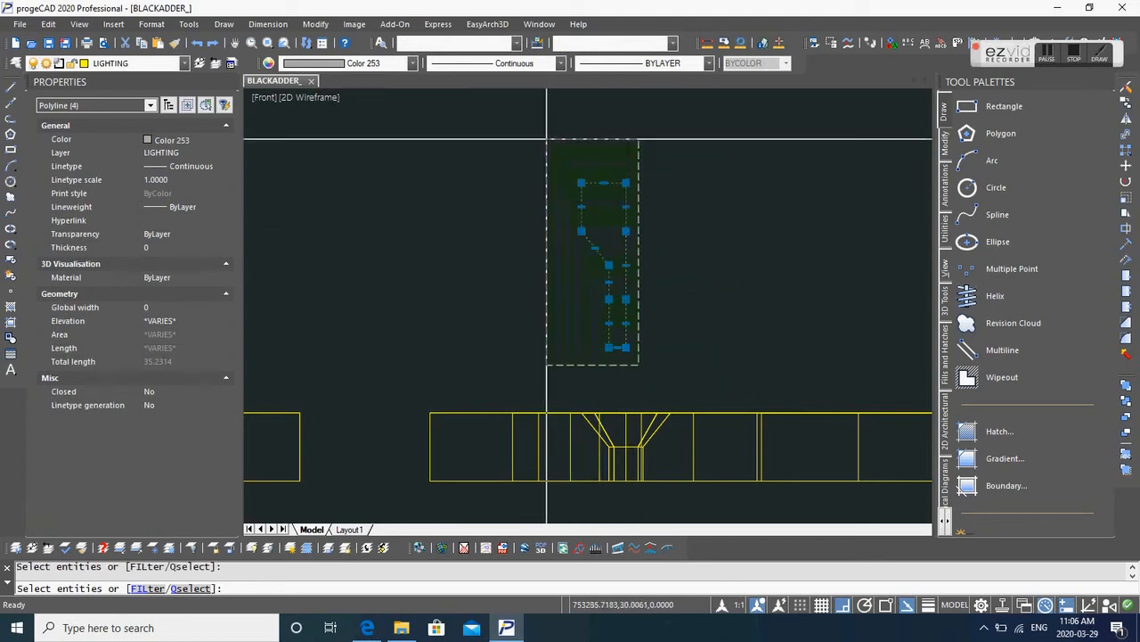
click(555, 183)
key(Return)
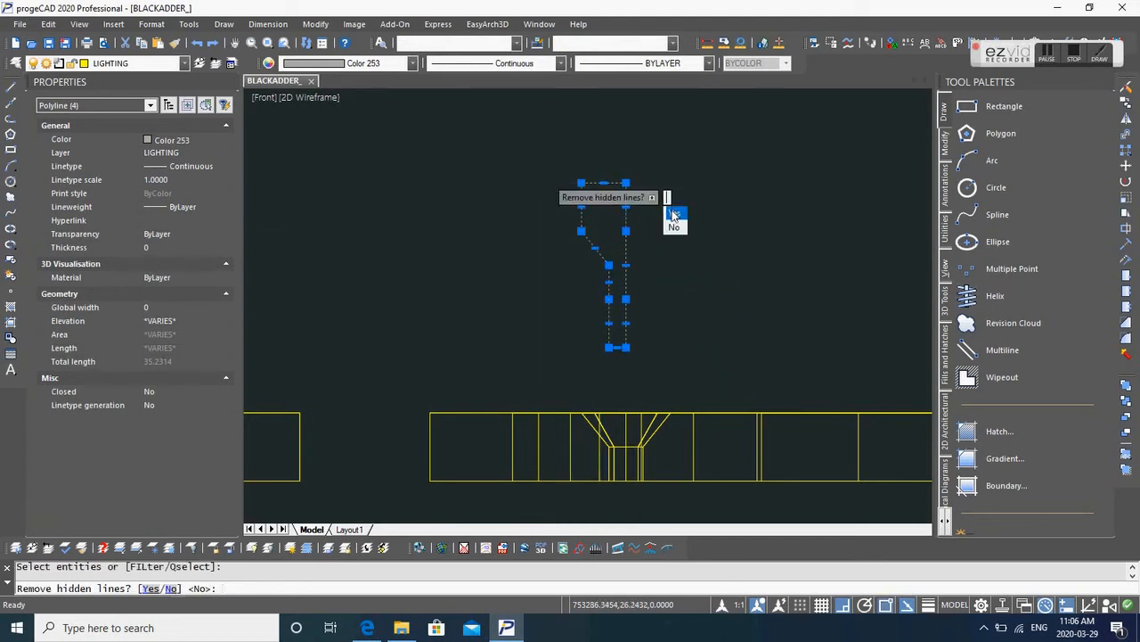
text(N)
key(Return)
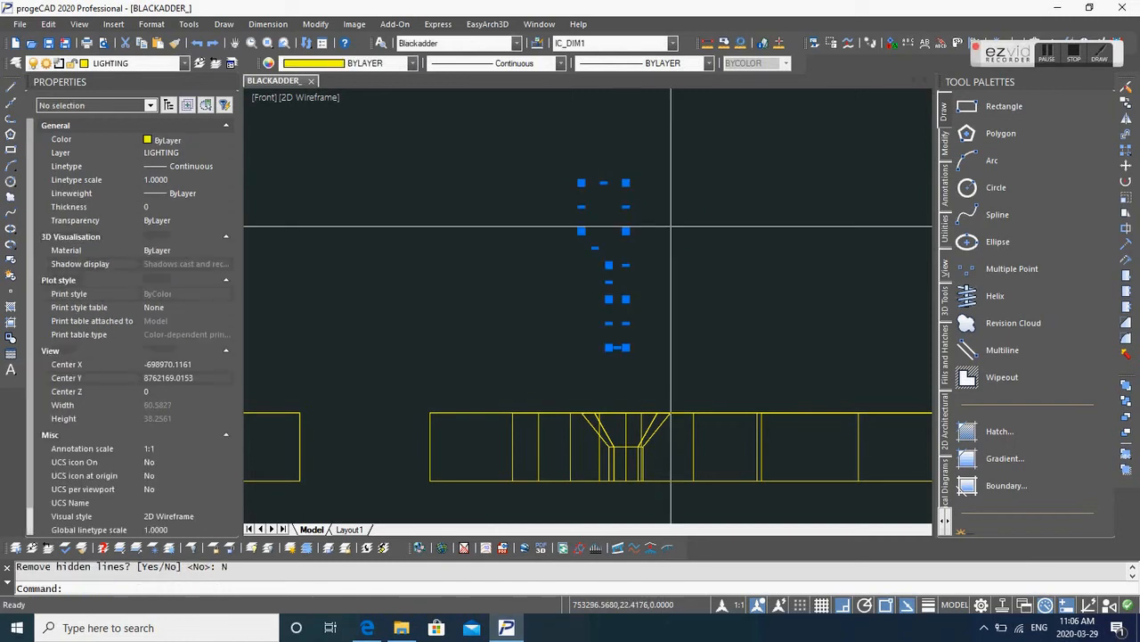
key(Return)
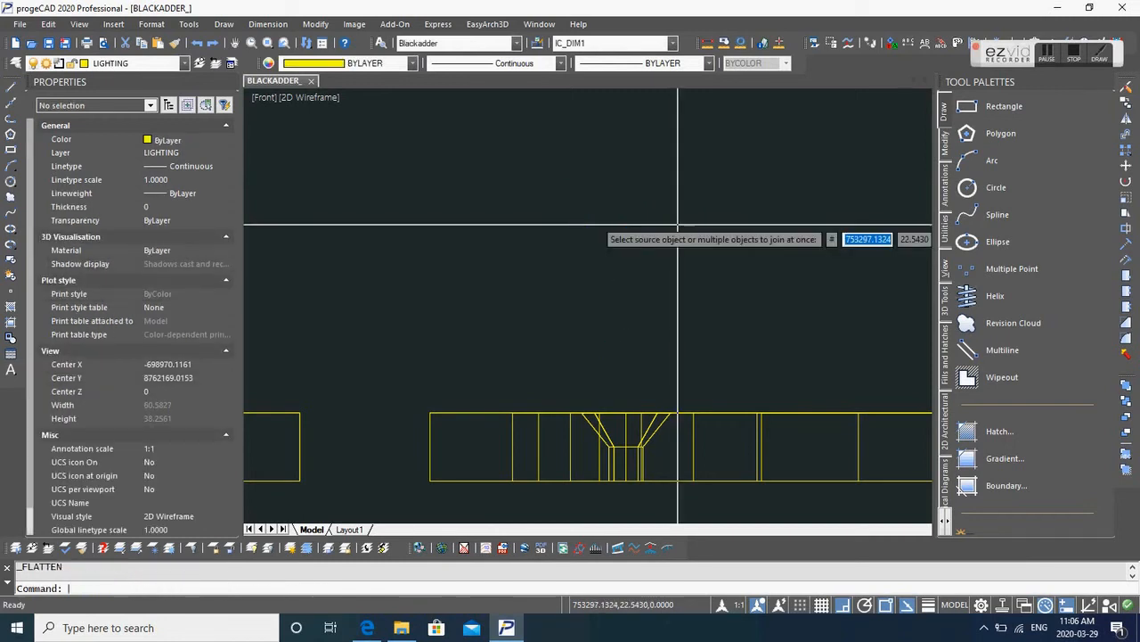
key(Escape)
key(Escape)
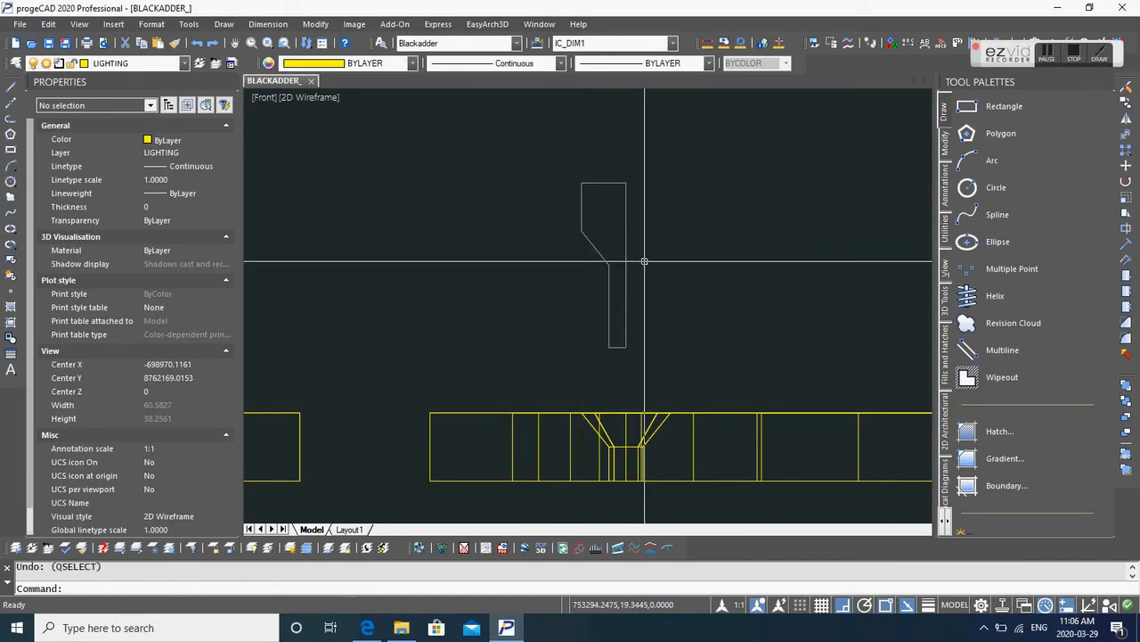
Step: Trace the half profile with one new closed polyline, from the upper outer corner along the center edge, base, neck and taper
text(pl)
key(Return)
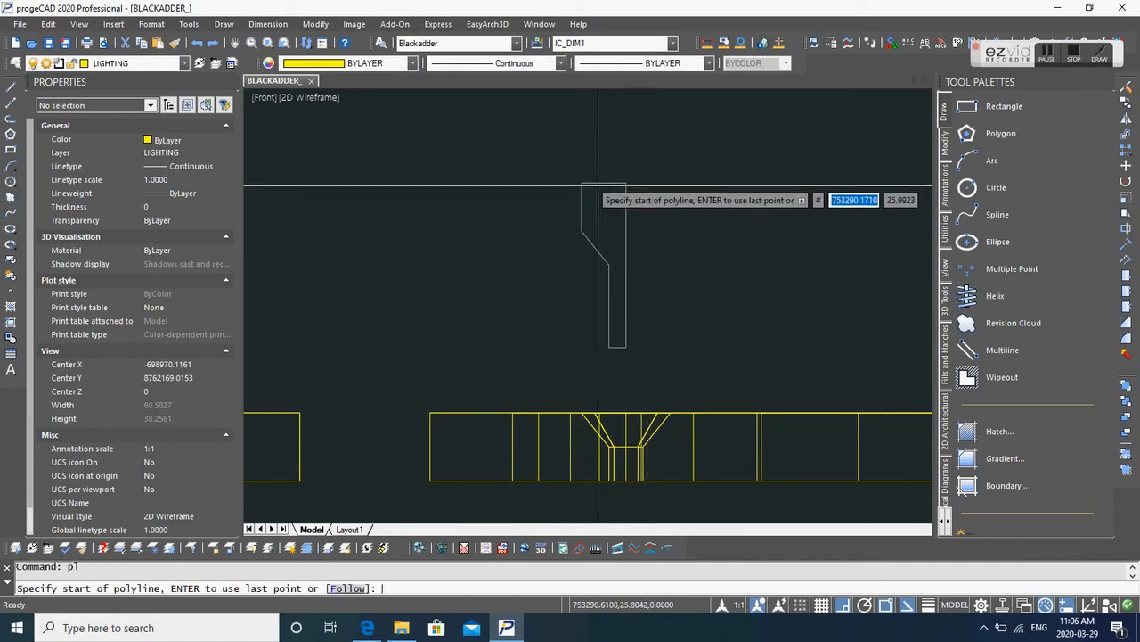
click(582, 183)
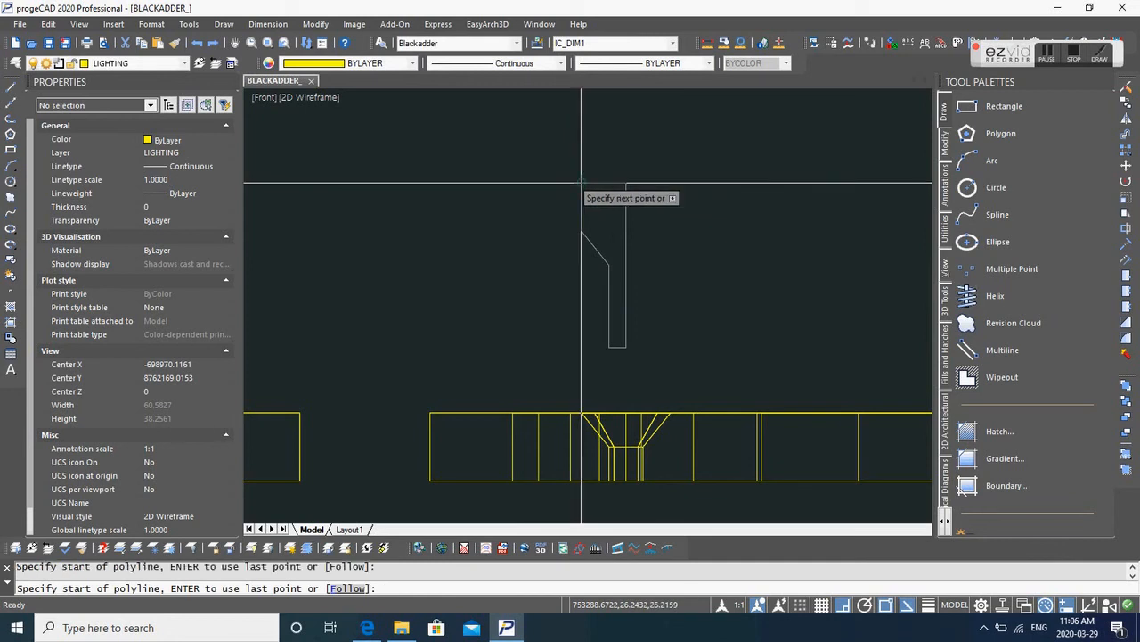
click(627, 182)
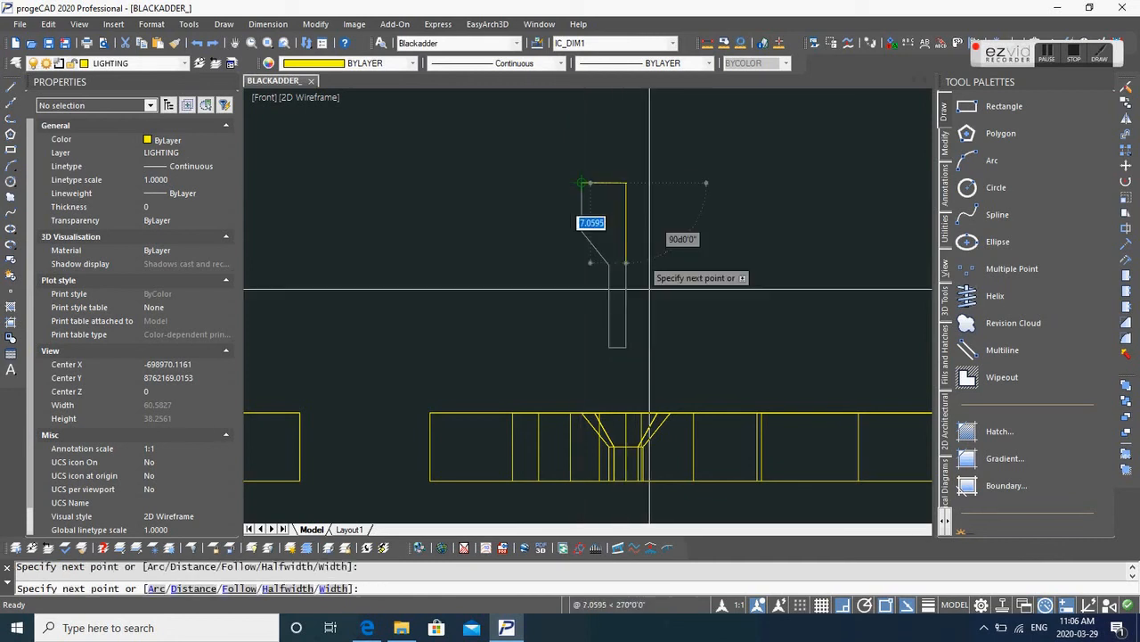
click(627, 347)
click(609, 348)
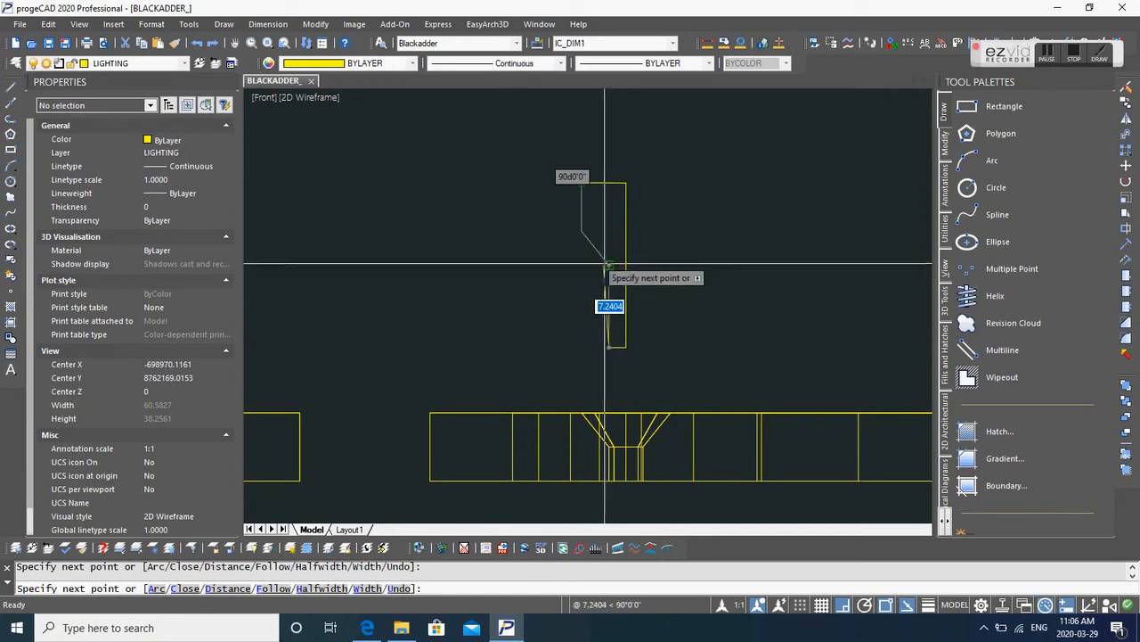
scroll(609, 265, up, 2)
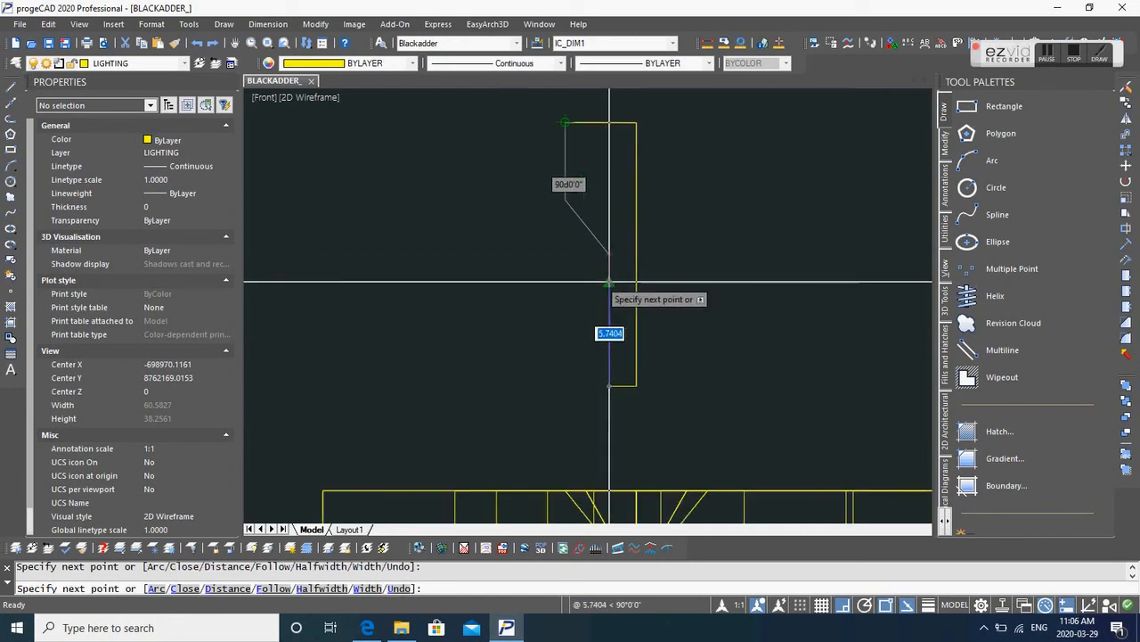
scroll(619, 265, up, 3)
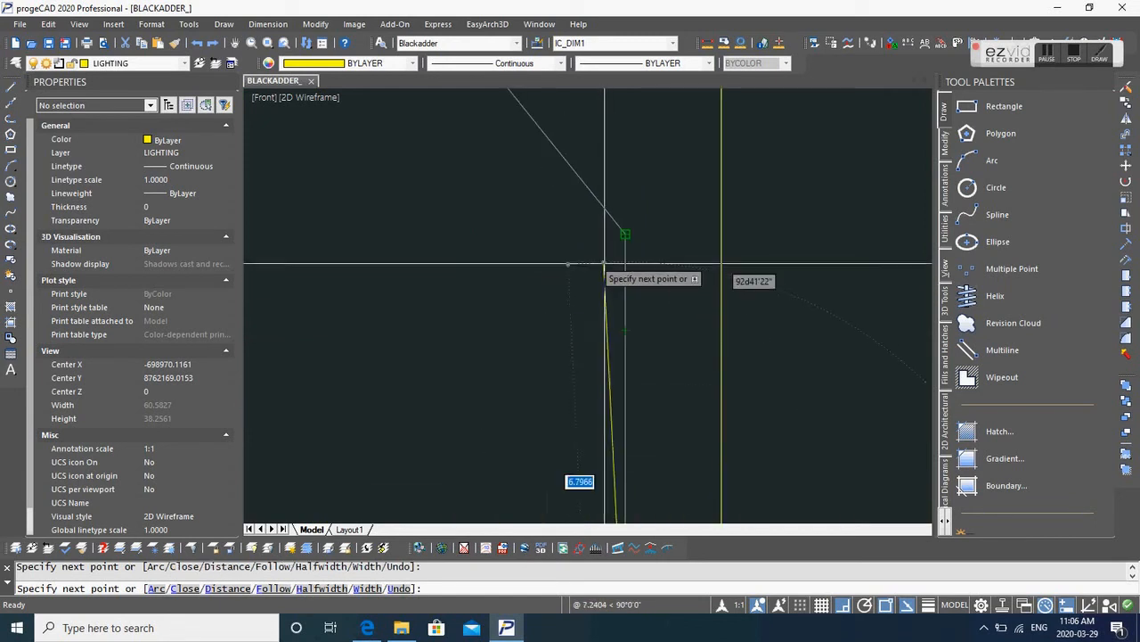
scroll(625, 264, down, 4)
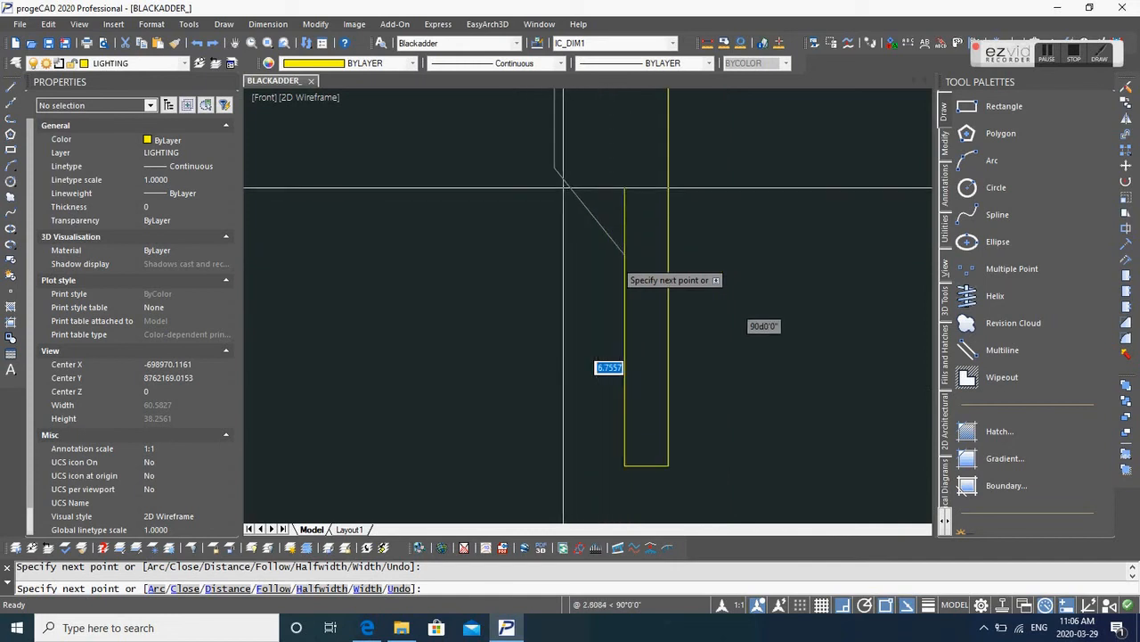
click(625, 256)
middle_drag(582, 185, 624, 334)
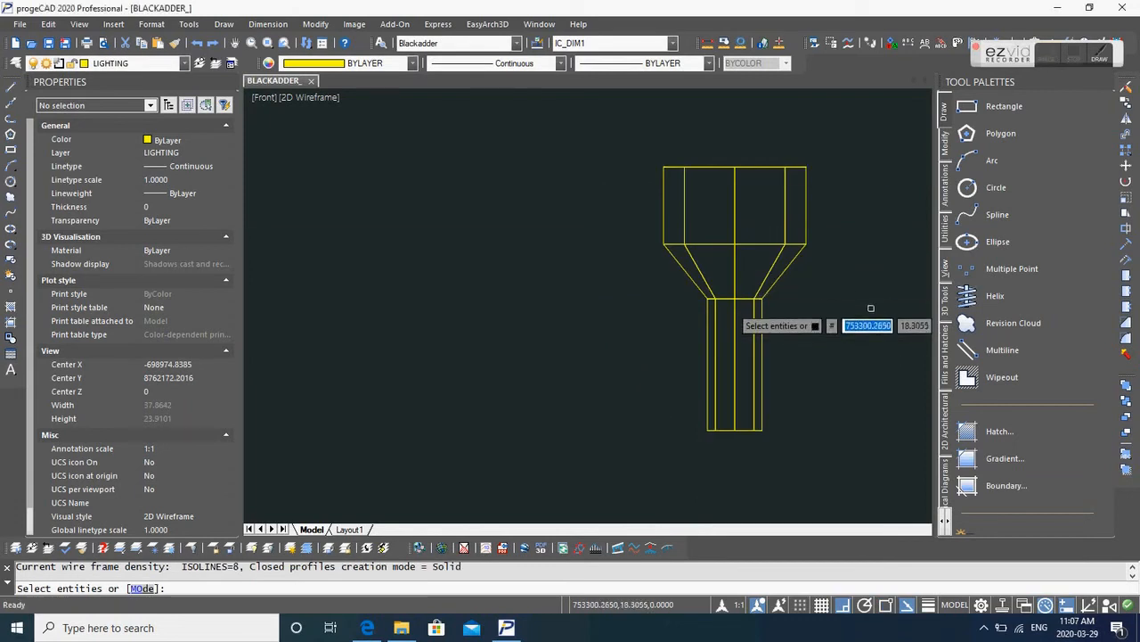
Step: Undo the last revolve and revolve the closed half profile a full turn about its vertical center edge
key(Escape)
key(ctrl+z)
text(rev)
key(Return)
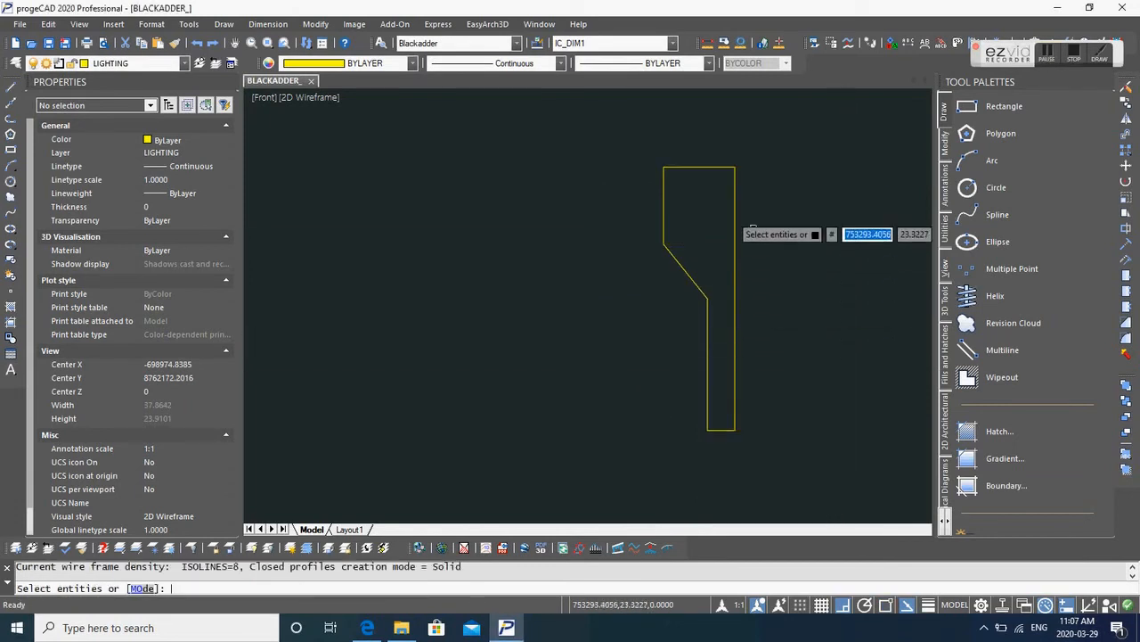
click(736, 193)
key(Return)
click(735, 167)
click(780, 464)
key(Return)
key(Return)
key(Escape)
Step: Move the revolved hole cutter by its neck's center point onto the upper inner corner of the separate R's bowl opening
text(m)
key(Return)
click(784, 278)
click(674, 327)
key(Return)
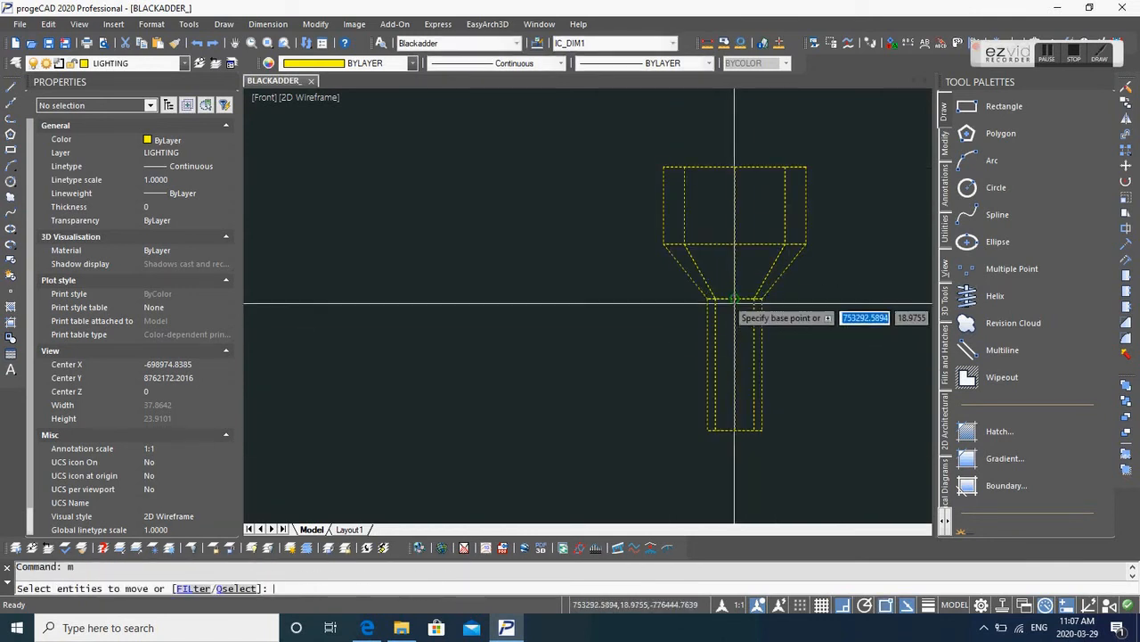
click(735, 299)
scroll(741, 312, down, 12)
shift+middle_drag(748, 318, 570, 395)
scroll(571, 395, up, 10)
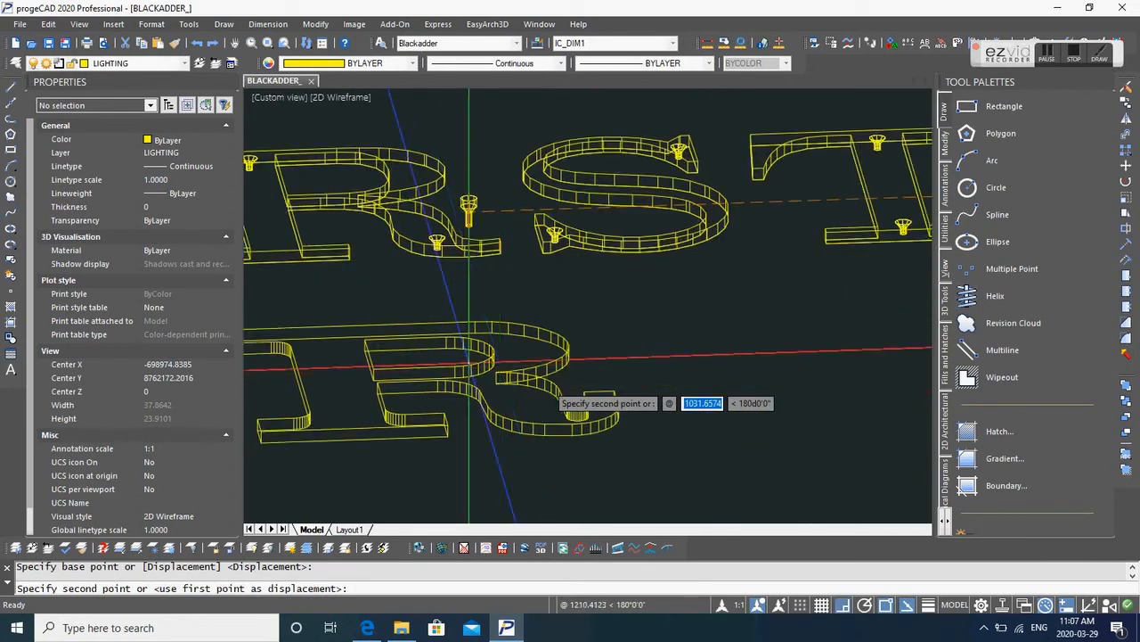
click(665, 402)
scroll(666, 402, down, 6)
key(Escape)
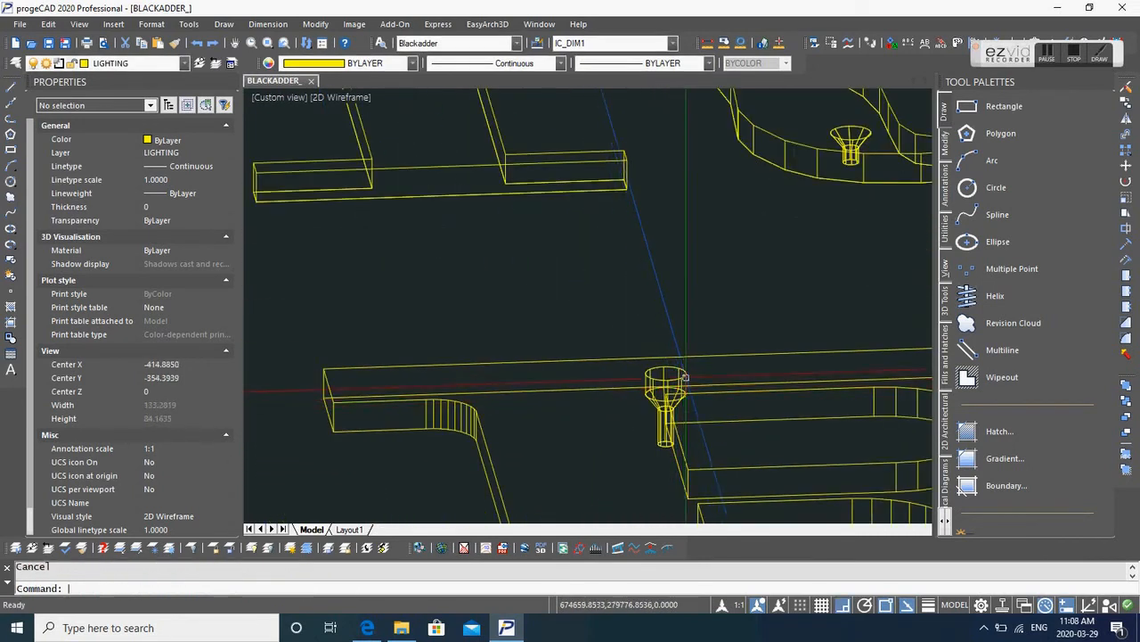
Step: Move the separate R together with its hole cutter to the empty area beyond the Z end of the alphabet row
scroll(693, 384, down, 6)
text(m)
key(Return)
click(806, 352)
click(648, 444)
key(Return)
click(662, 437)
scroll(666, 436, down, 12)
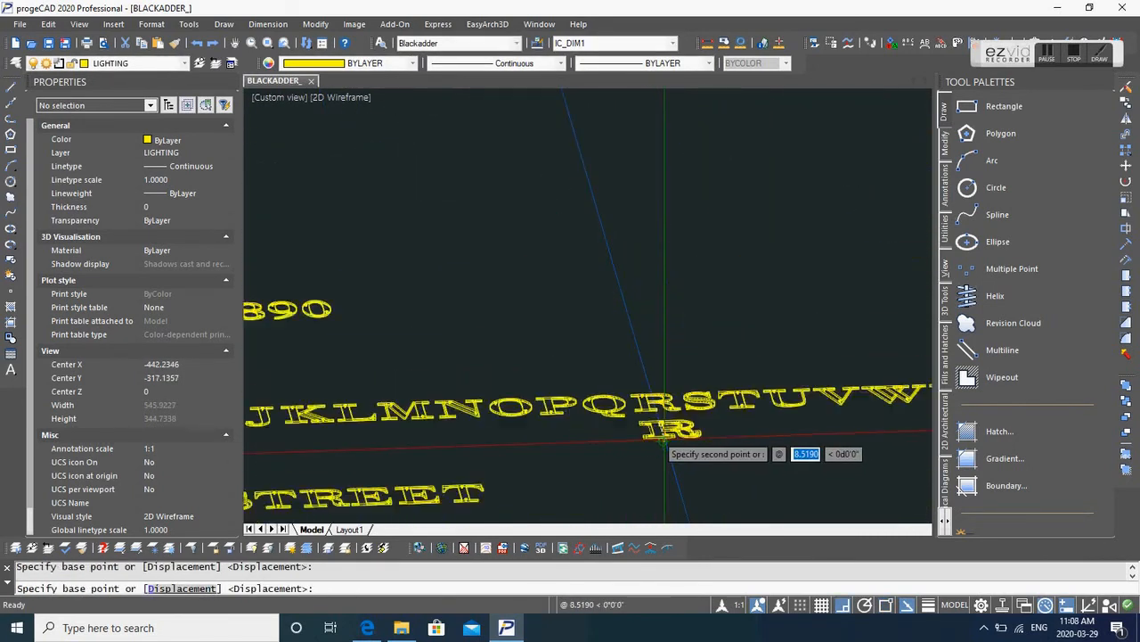
click(709, 423)
Step: Inspect the isolated R and its hole cutter in Front view, and bring up a close Top view of them
click(705, 418)
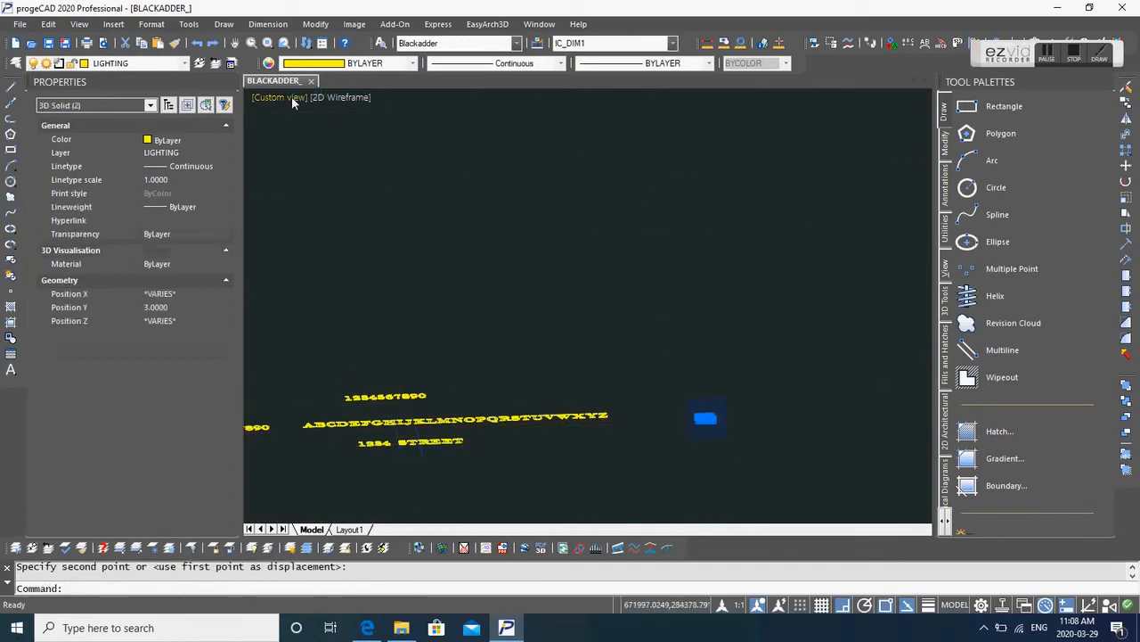
click(291, 96)
click(321, 192)
scroll(713, 303, up, 3)
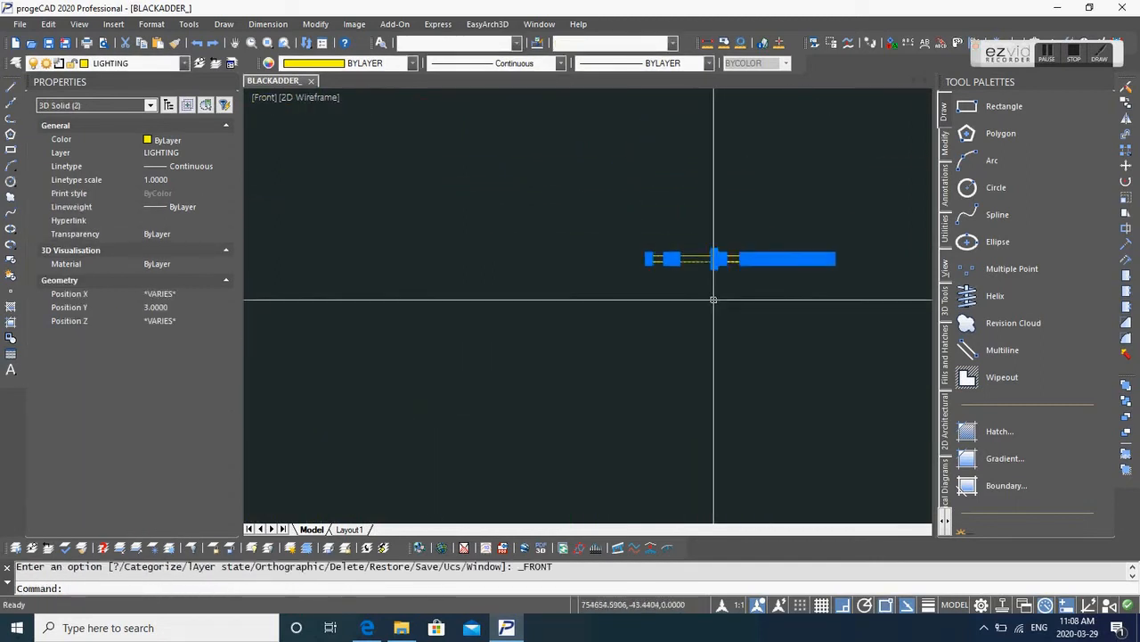
key(Escape)
scroll(720, 250, up, 5)
click(274, 96)
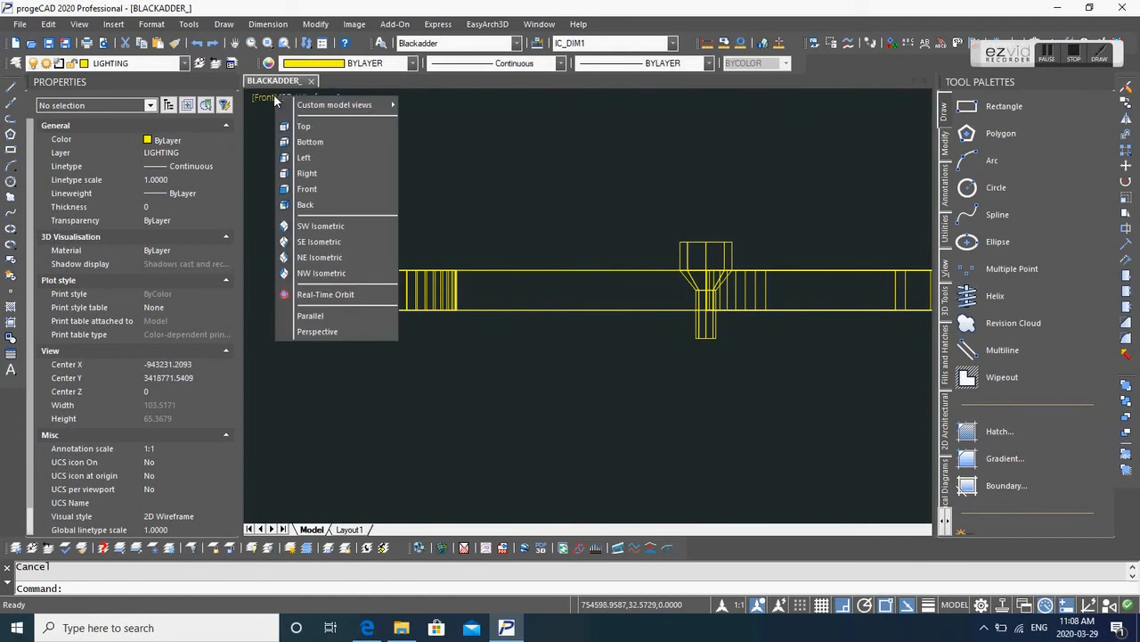
click(299, 124)
scroll(576, 234, up, 8)
middle_drag(575, 234, 630, 295)
key(Escape)
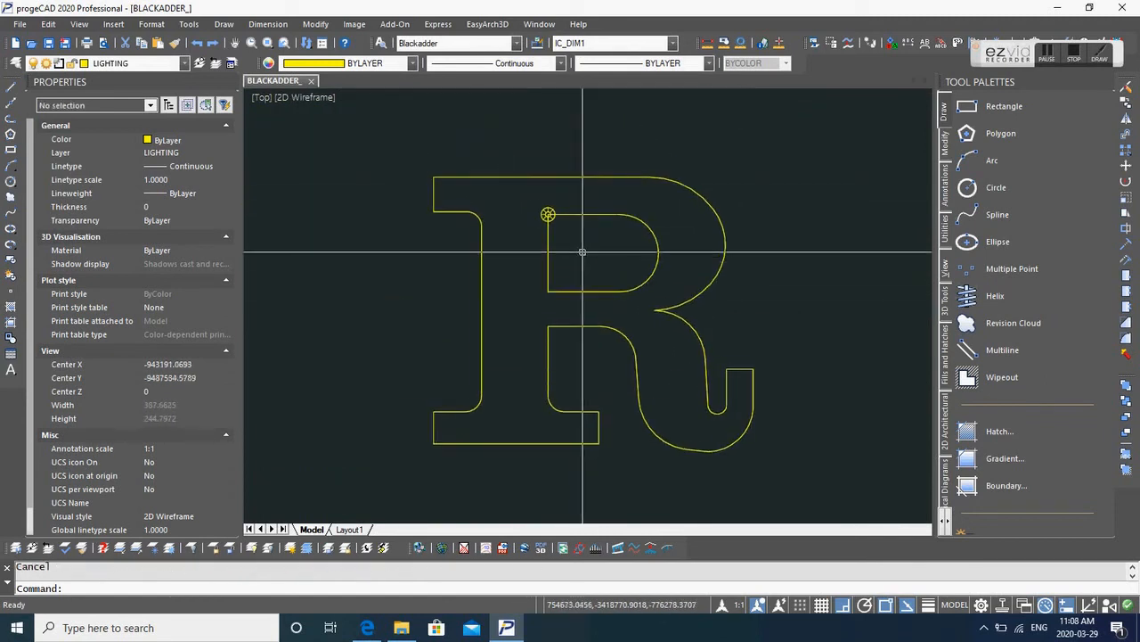
Step: Move the hole cutter 16 units horizontally from the bowl opening's corner into the R's vertical stem
text(m)
key(Return)
click(522, 163)
click(571, 238)
key(Return)
click(447, 274)
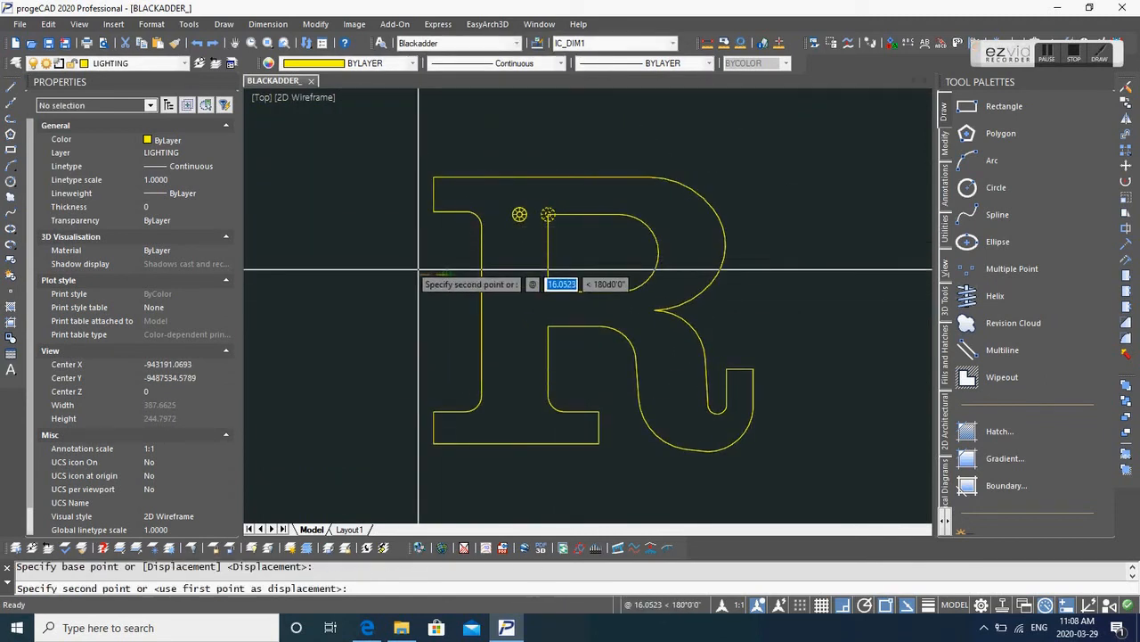
text(16)
key(Return)
key(Escape)
Step: Move the hole cutter vertically up from the bowl opening's corner level into the R's upper bar
key(Return)
click(487, 145)
click(540, 233)
key(Return)
click(386, 297)
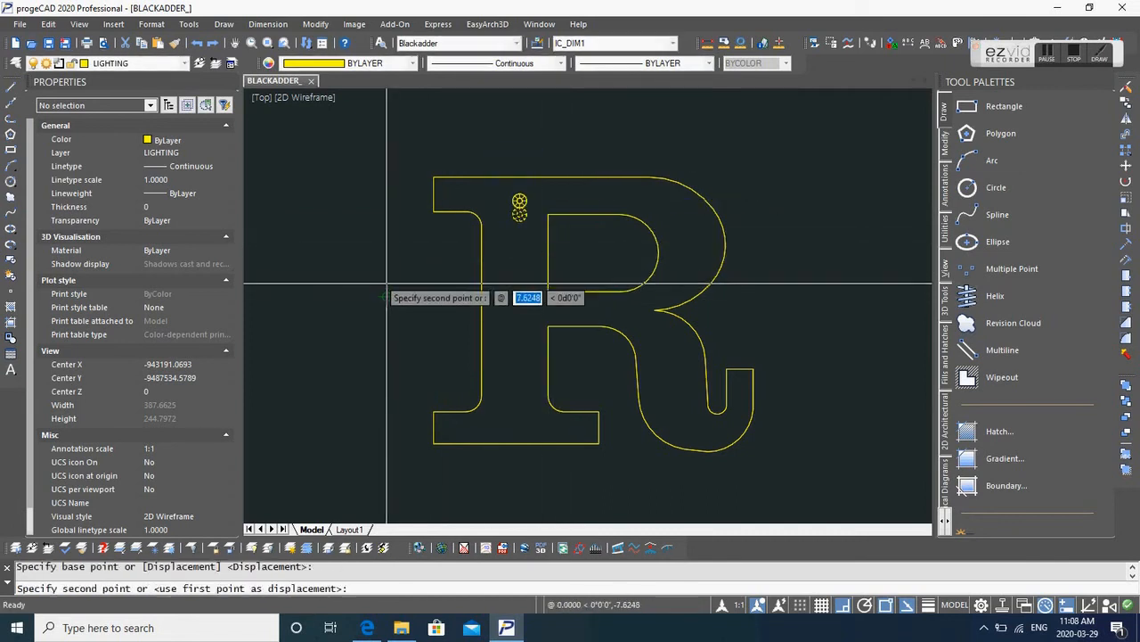
key(Escape)
Step: Move the hole cutter slightly sideways, away from the bowl, to center it over the R's vertical stem
text(m)
key(Return)
scroll(552, 226, up, 2)
click(551, 226)
key(Return)
click(390, 257)
click(382, 258)
scroll(432, 241, down, 3)
key(Escape)
text(c)
key(Return)
key(Escape)
text(mi)
key(Return)
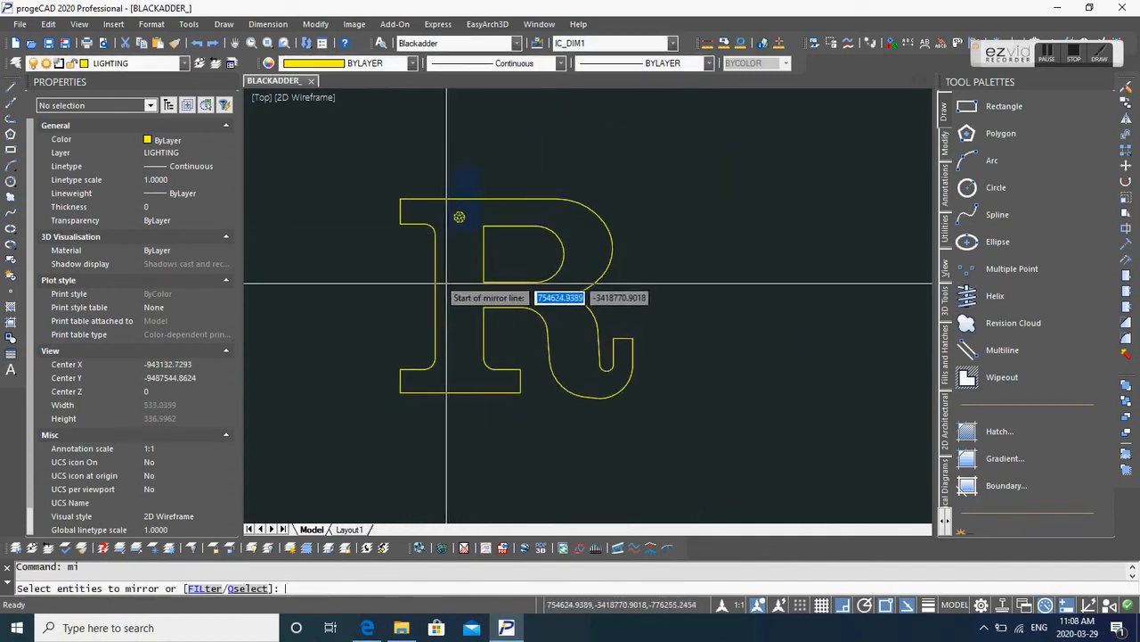
key(Escape)
Step: Try to mirror the hole cutter about a horizontal line at the stem's mid-height, keeping the original
text(mi)
key(Return)
click(431, 183)
click(489, 239)
key(Return)
click(435, 296)
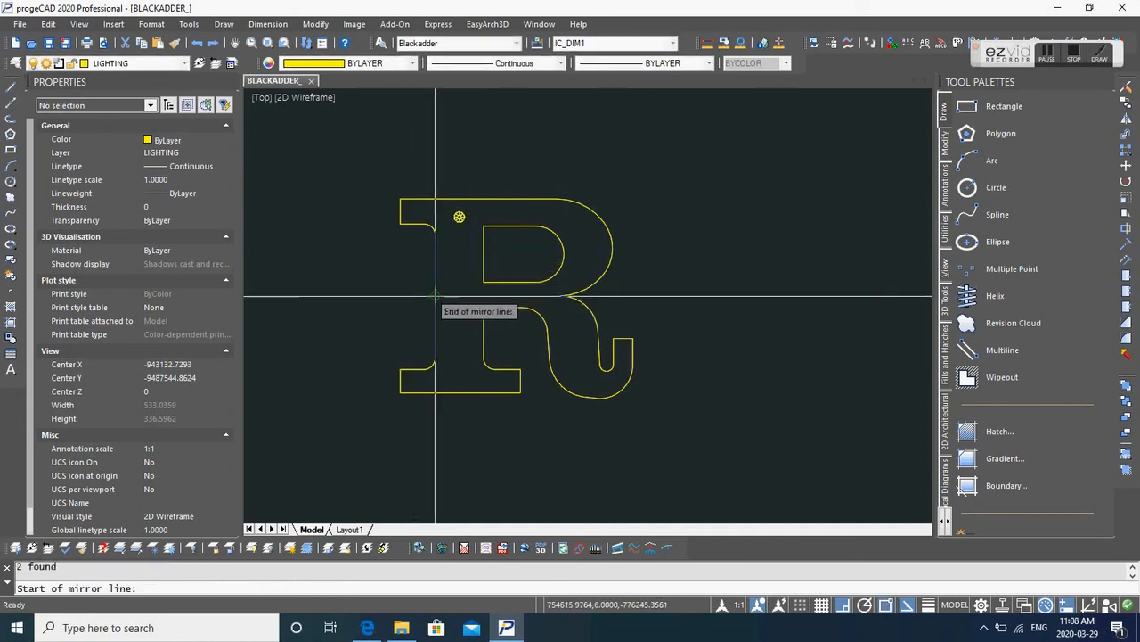
click(355, 311)
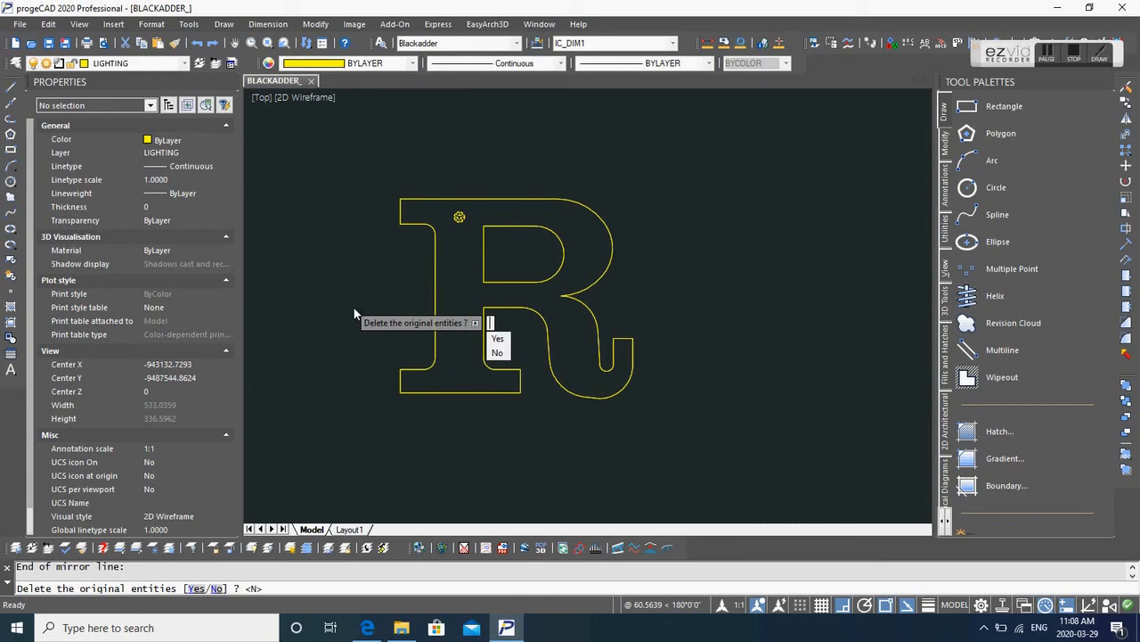
click(496, 352)
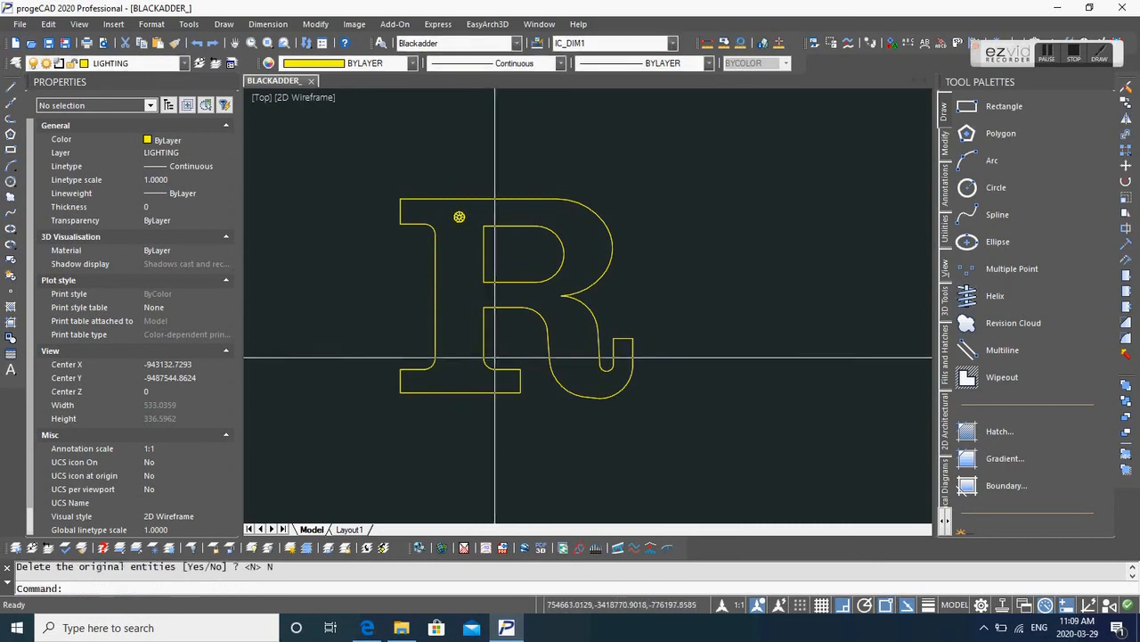
key(Return)
key(Escape)
Step: Copy the hole cutter straight down from the top of the stem to the R's foot
text(co)
key(Return)
click(422, 154)
click(472, 239)
key(Return)
click(346, 232)
click(347, 388)
key(Return)
Step: Copy the cutter at the stem's foot about 94 units horizontally into the R's curved leg
text(co)
key(Return)
click(459, 372)
key(Return)
click(437, 431)
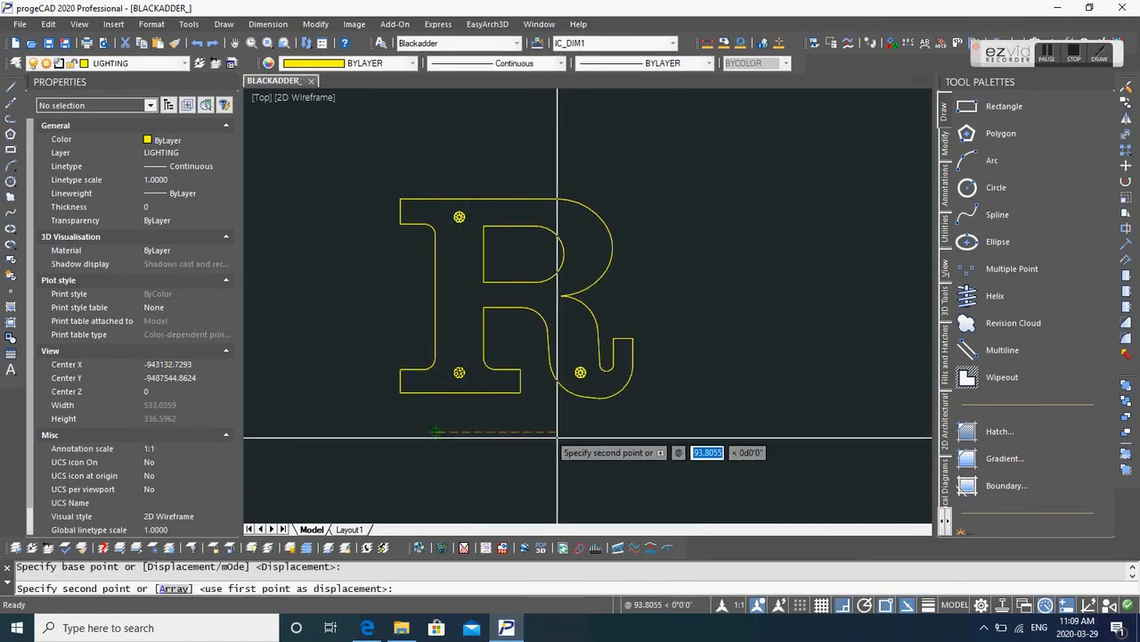
click(556, 437)
key(Escape)
Step: Show the R and its hole cutters in the Realistic visual style from a low side view
shift+middle_drag(575, 387, 570, 294)
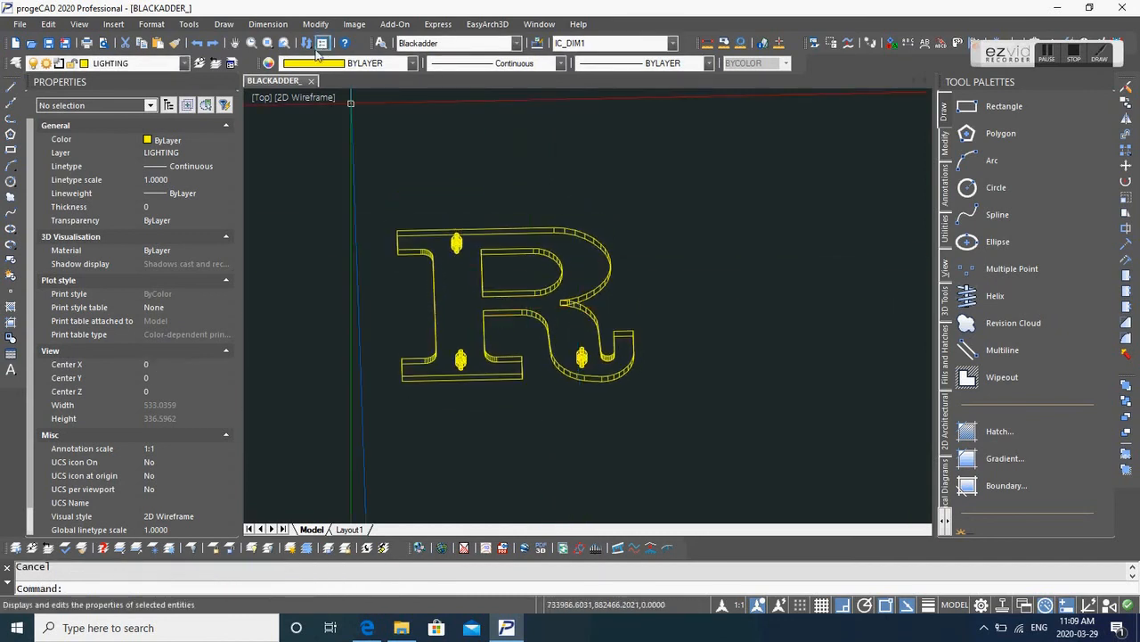
click(316, 97)
click(353, 153)
shift+middle_drag(394, 267, 675, 298)
shift+middle_drag(629, 344, 579, 303)
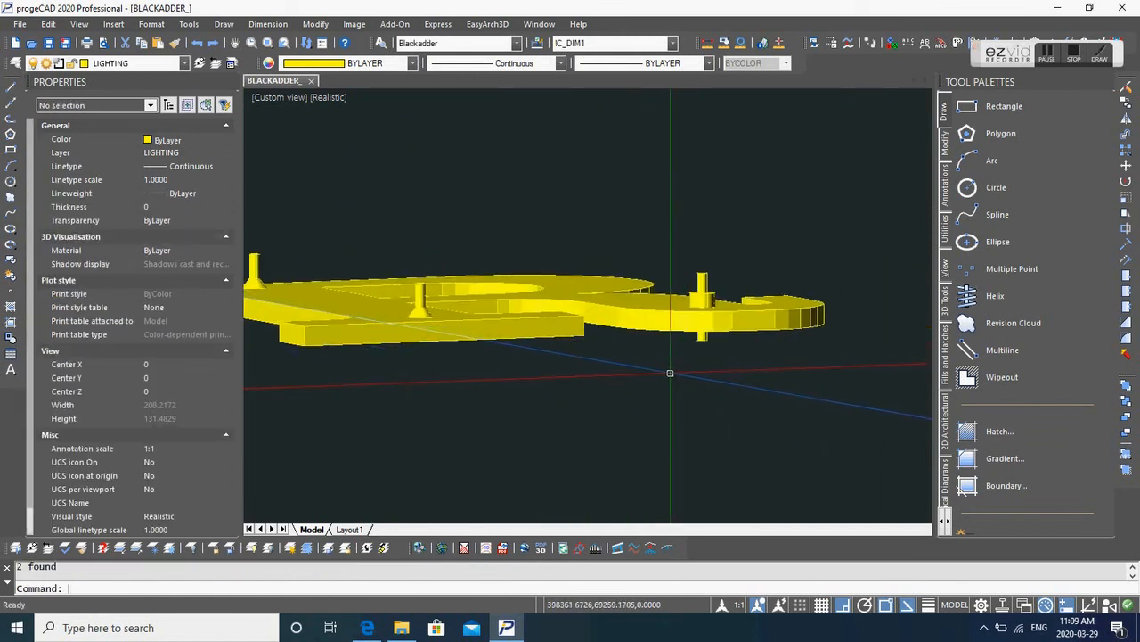
Step: Undo the last two changes and delete the inverted duplicate cutter at the first hole position
key(ctrl+z)
key(ctrl+z)
click(416, 269)
key(Delete)
click(479, 232)
click(393, 266)
key(Delete)
Step: Delete the inverted duplicate cutters at the other two hole positions, keeping those with the wide head above the letter
click(665, 227)
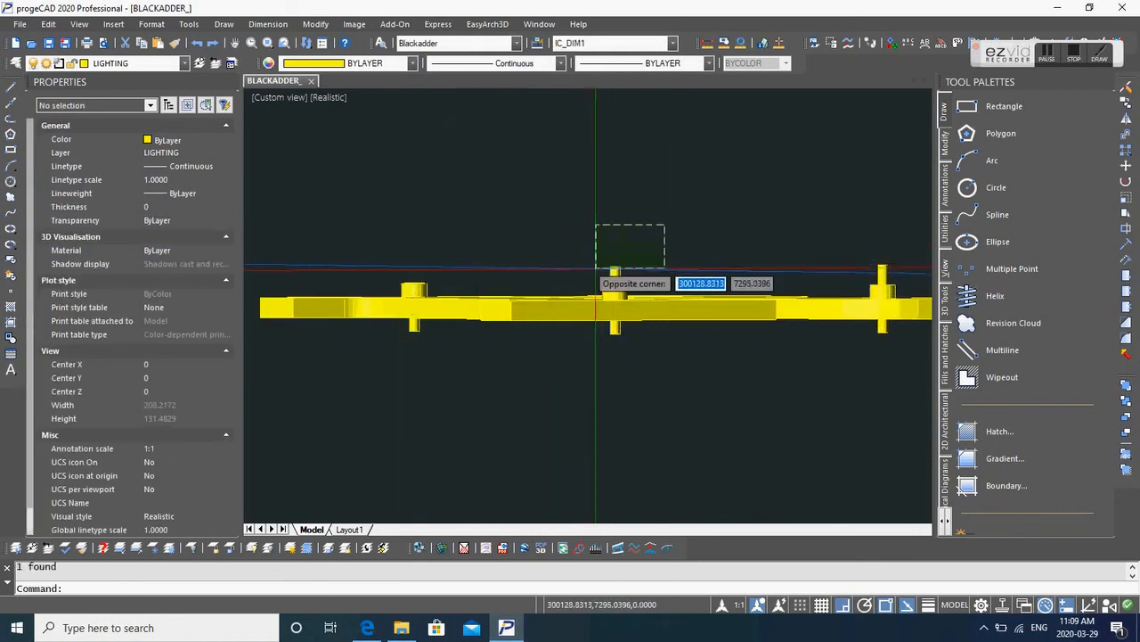
click(595, 270)
key(Delete)
middle_drag(927, 219, 744, 233)
click(751, 233)
click(685, 276)
key(Delete)
Step: Subtract the three remaining hole cutters from the R solid to form its countersunk screw holes
shift+middle_drag(681, 279, 786, 170)
text(subtract)
key(Return)
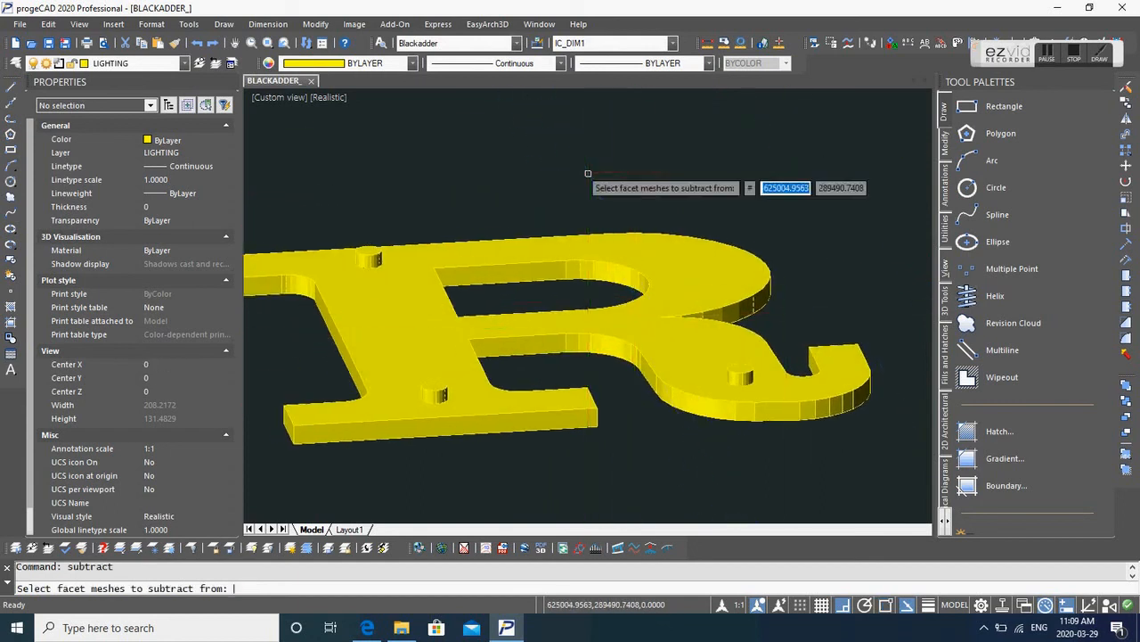
click(502, 259)
key(Return)
click(325, 201)
click(512, 504)
click(560, 301)
click(857, 473)
key(Return)
Step: Examine the R's three countersunk screw holes from several angles, both close up and with the whole letter in view
shift+middle_drag(757, 428, 563, 336)
scroll(700, 430, down, 3)
shift+middle_drag(712, 401, 716, 461)
scroll(701, 430, up, 6)
scroll(716, 461, down, 6)
scroll(598, 445, up, 6)
shift+middle_drag(598, 446, 598, 469)
scroll(599, 468, down, 5)
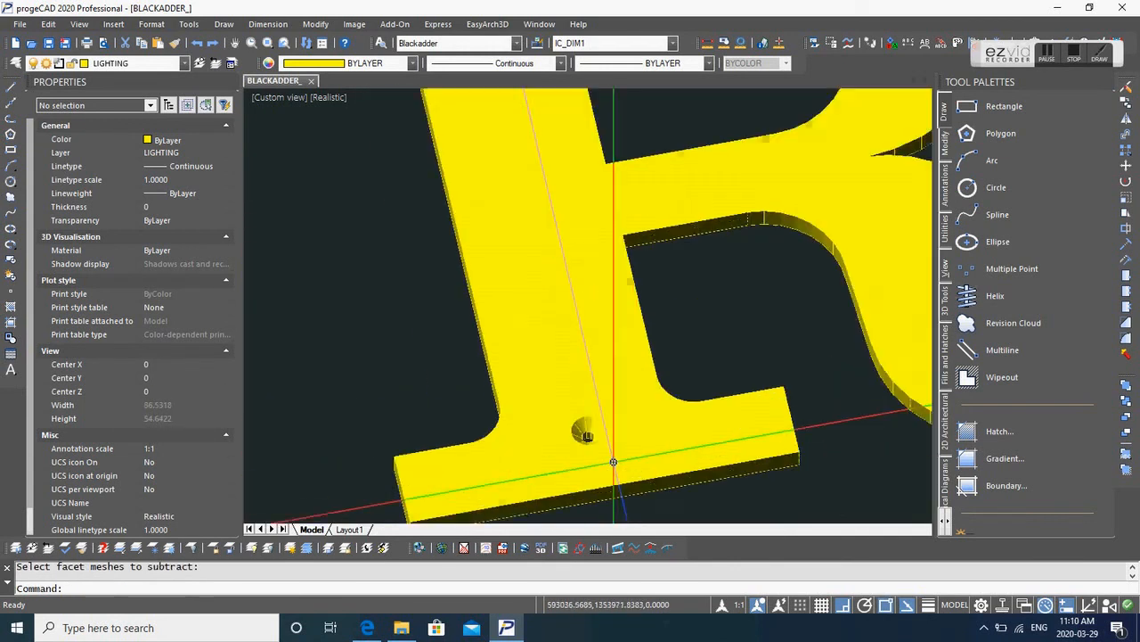
scroll(508, 334, down, 2)
shift+middle_drag(508, 334, 604, 354)
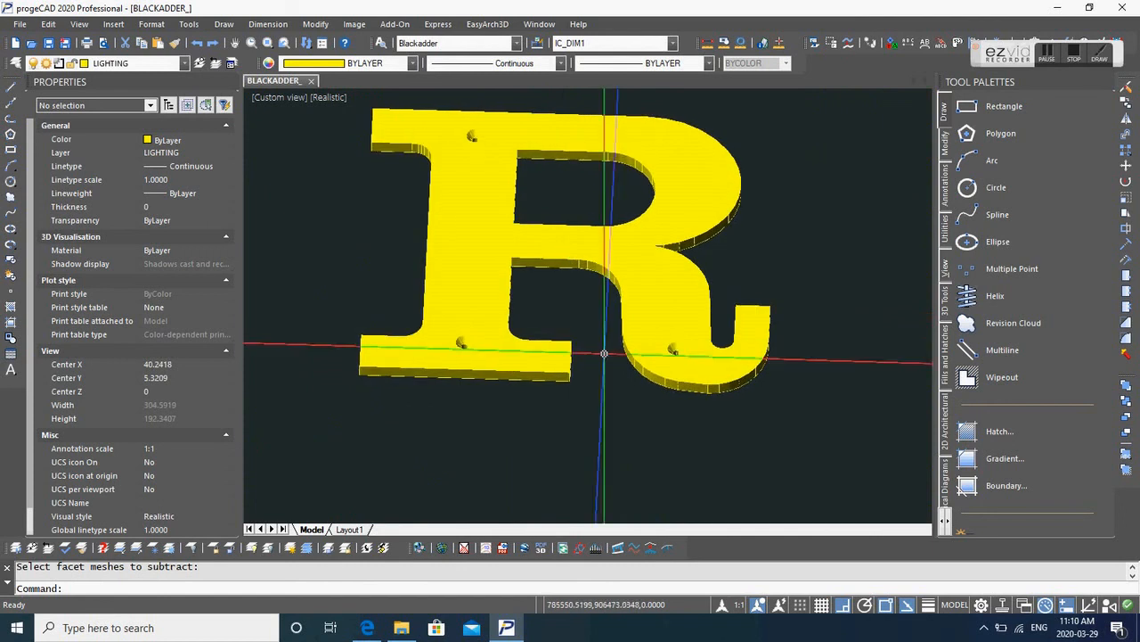
middle_drag(833, 309, 858, 366)
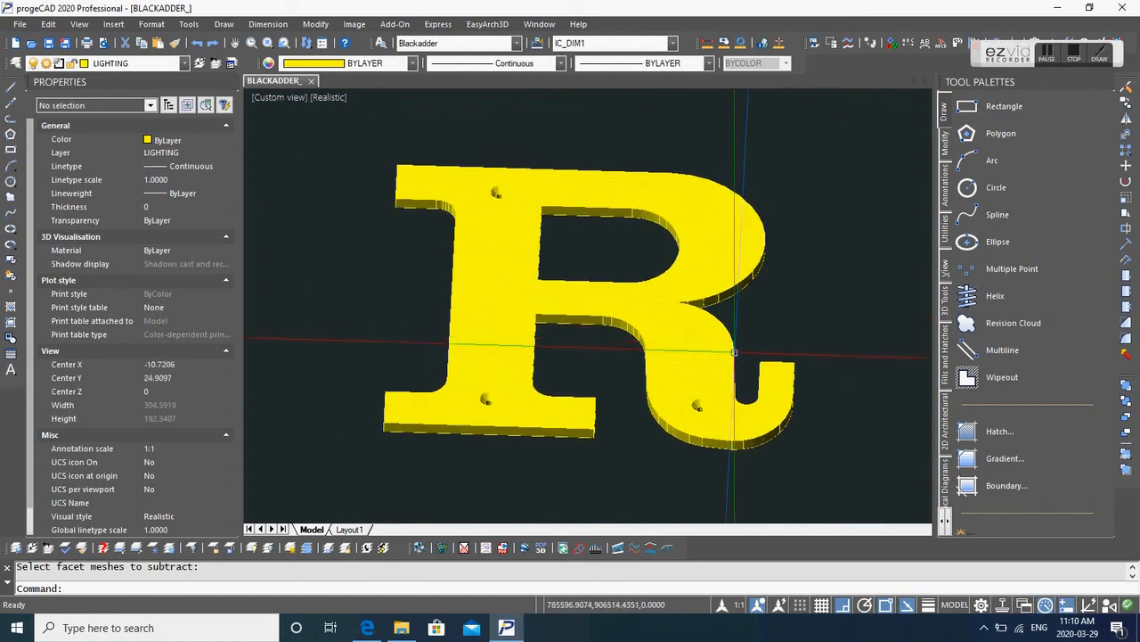
Step: Return to the Top view and measure the R's overall height along its stem
click(733, 346)
click(292, 104)
click(316, 128)
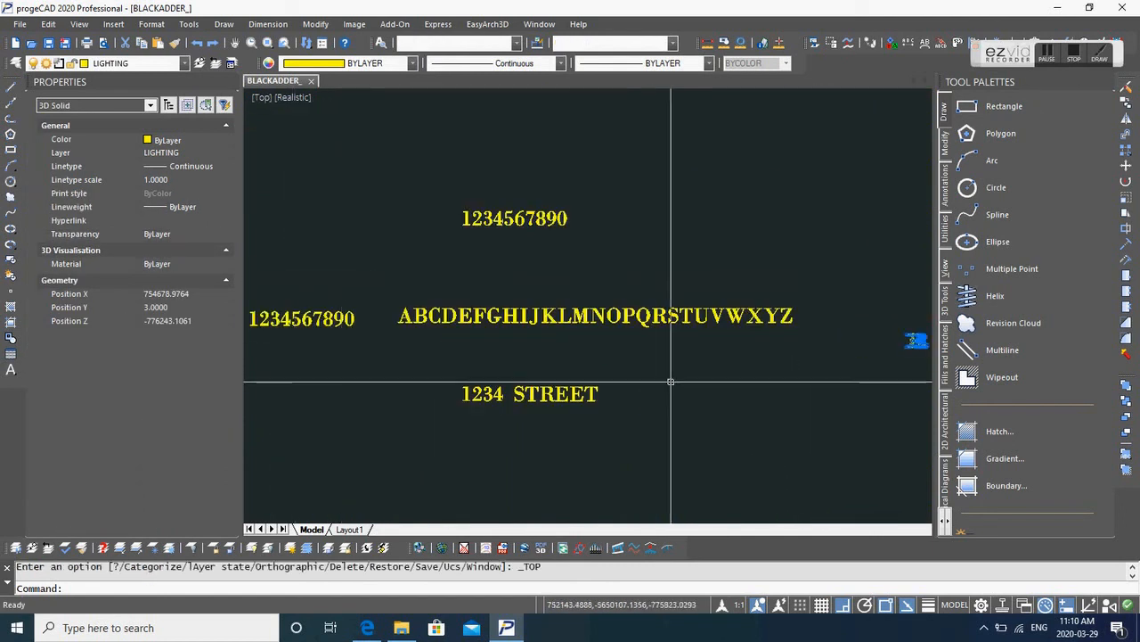
key(Escape)
text(di)
key(Return)
click(483, 188)
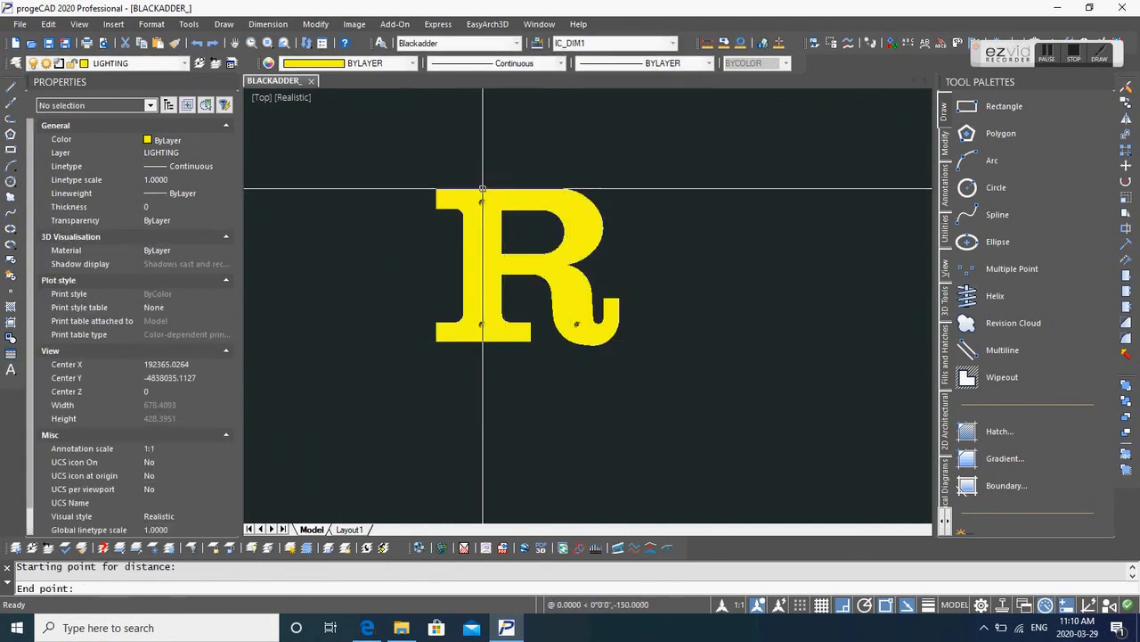
click(482, 185)
key(Escape)
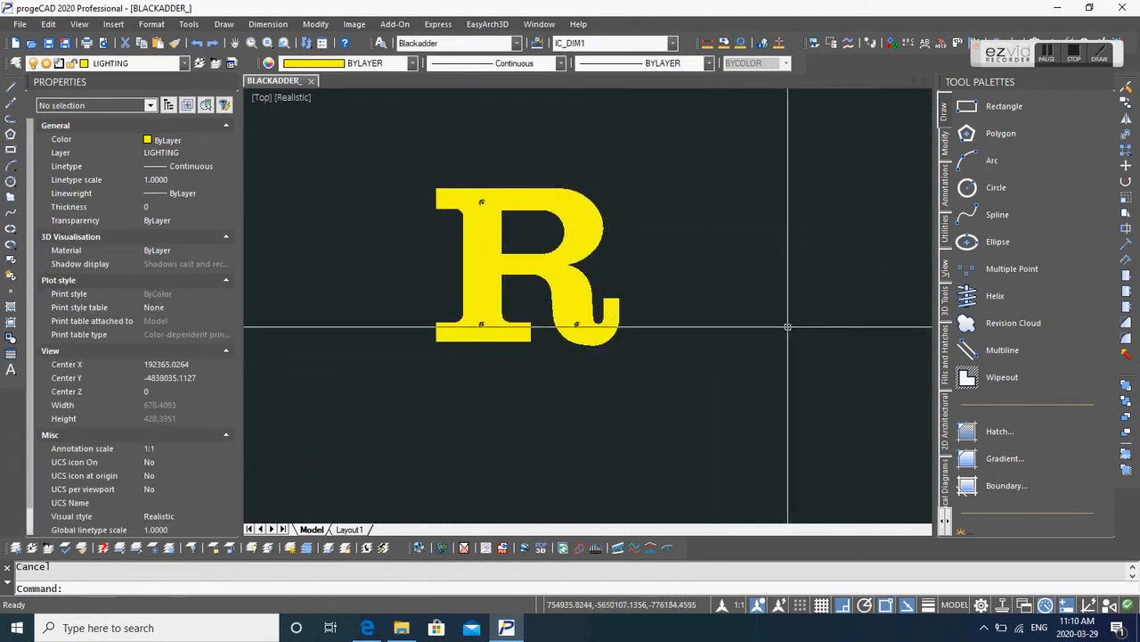
Step: Measure the R's overall width from the hooked tail to the stem's foot, and view the letter close up
text(di)
key(Return)
click(611, 307)
click(437, 322)
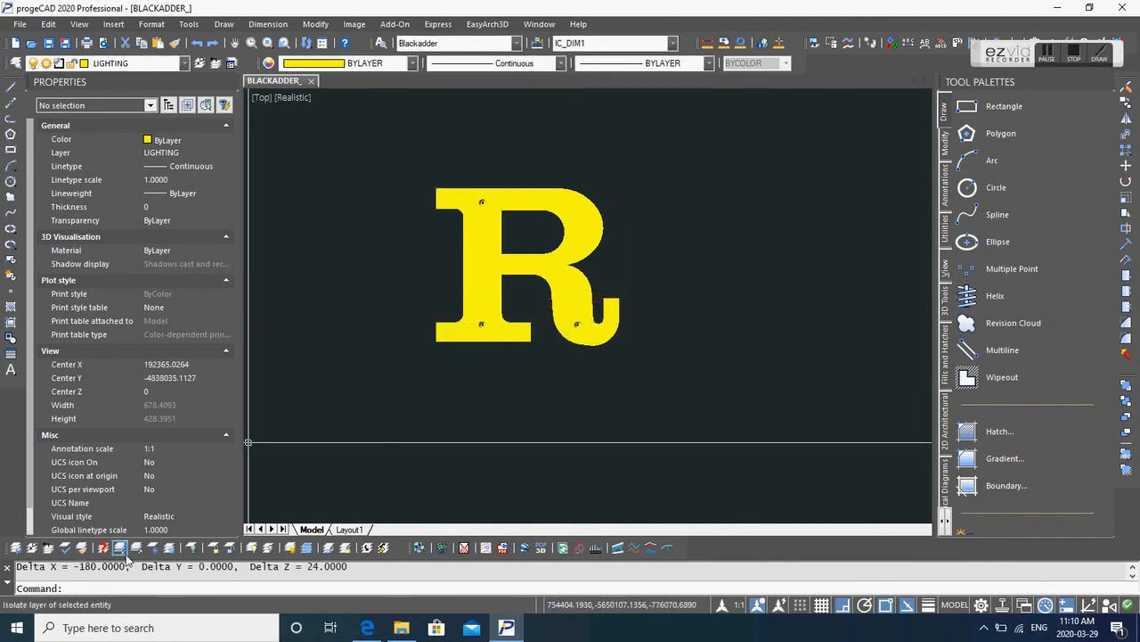
click(650, 368)
scroll(546, 252, up, 5)
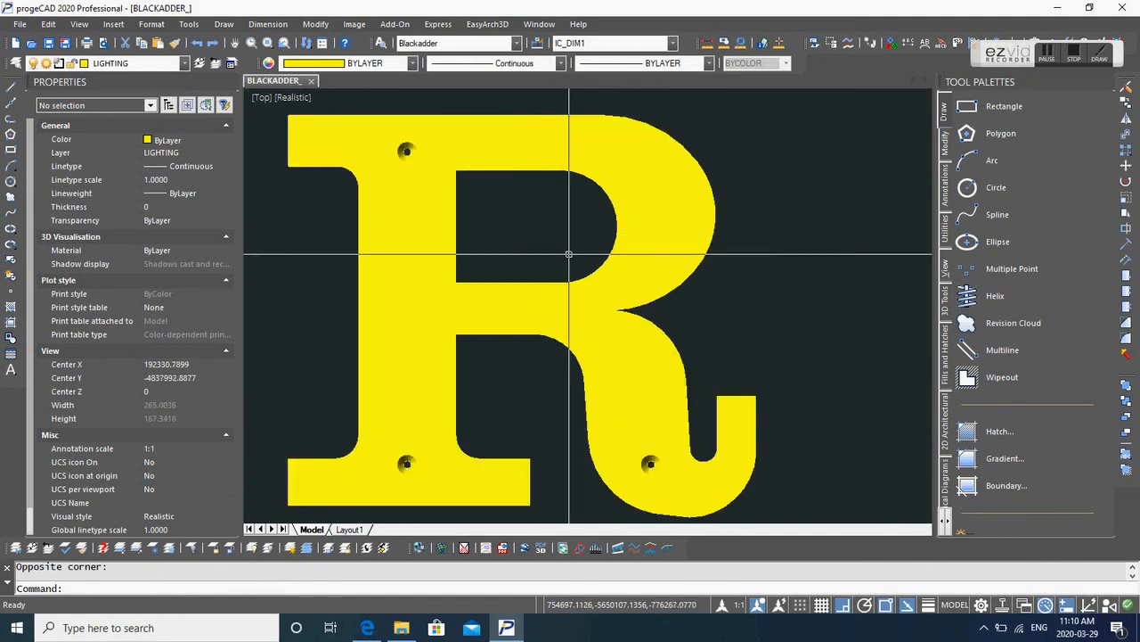